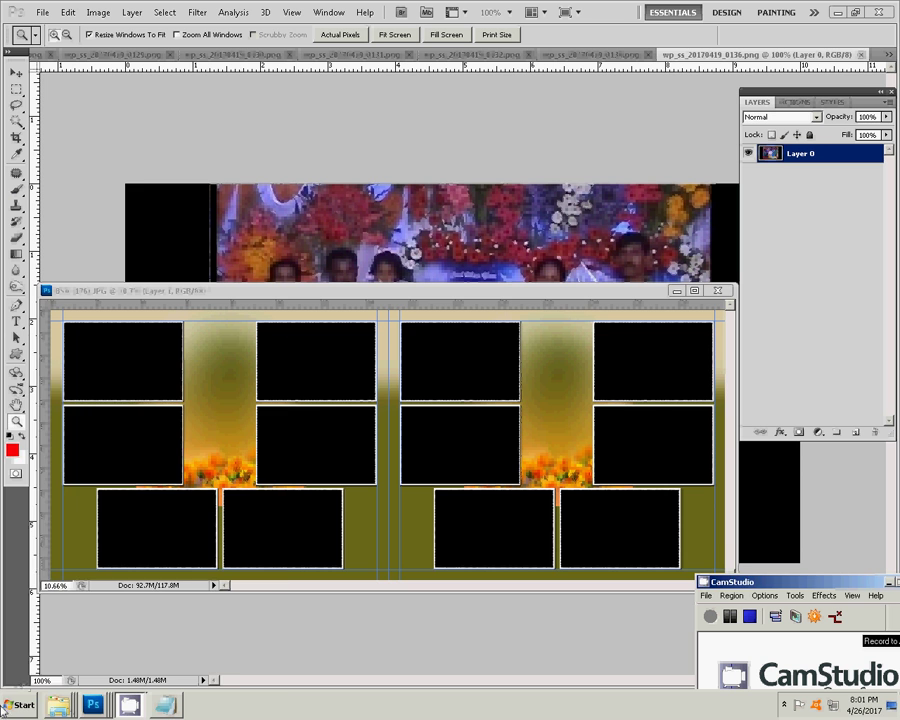
Step: Play the downloaded video from the Downloads folder in Windows Media Player
click(22, 705)
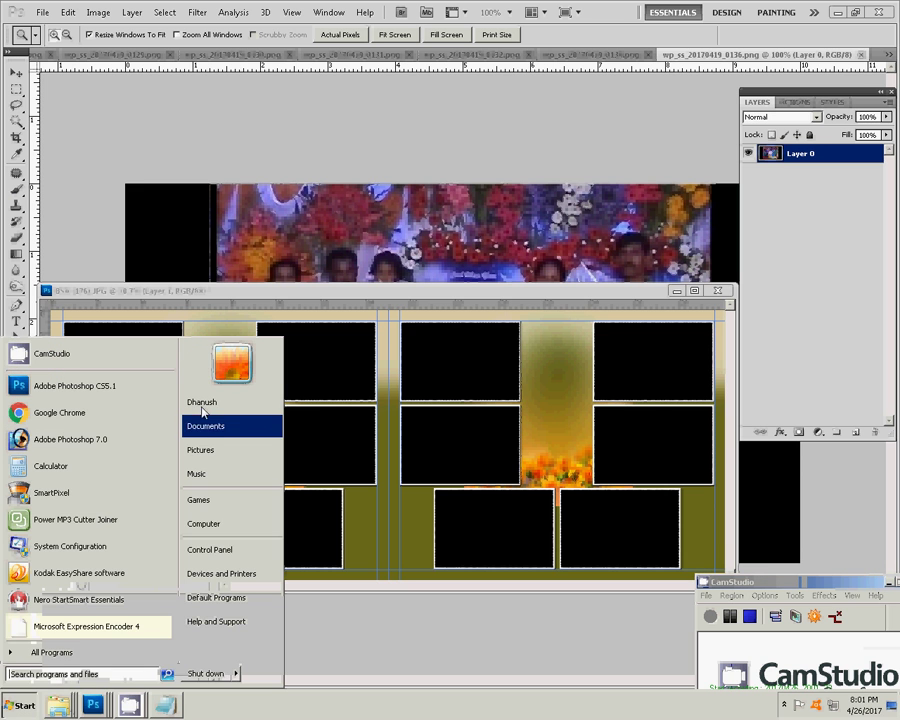
click(205, 524)
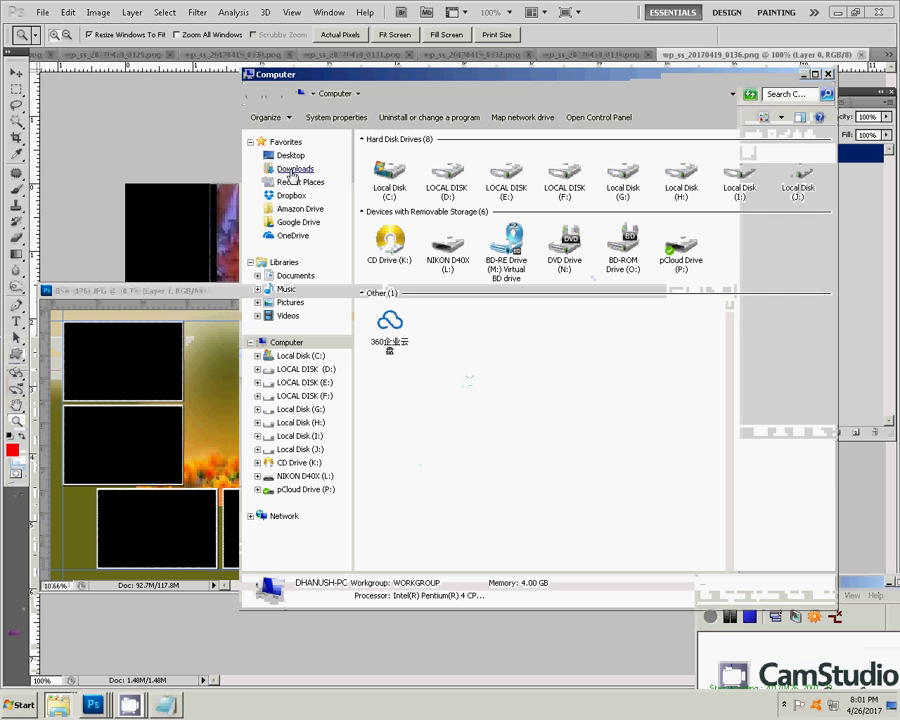
click(289, 169)
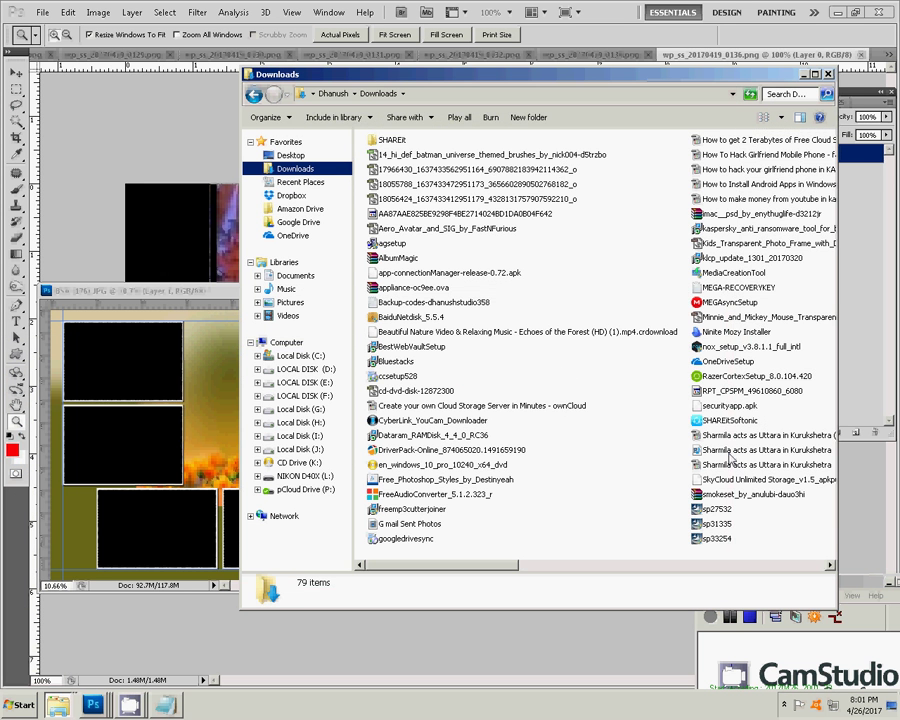
click(731, 452)
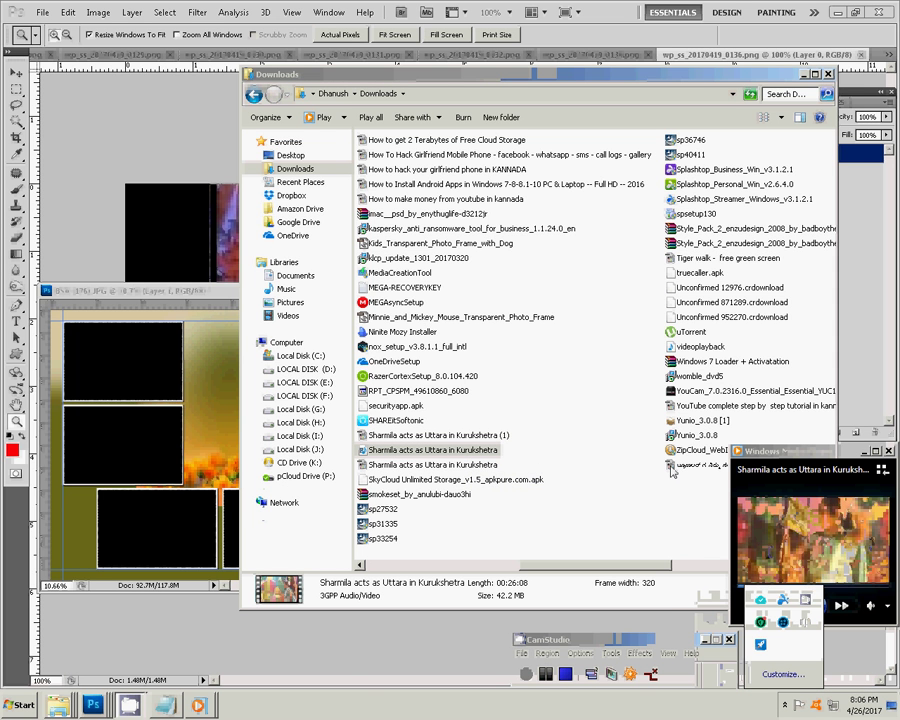
click(697, 89)
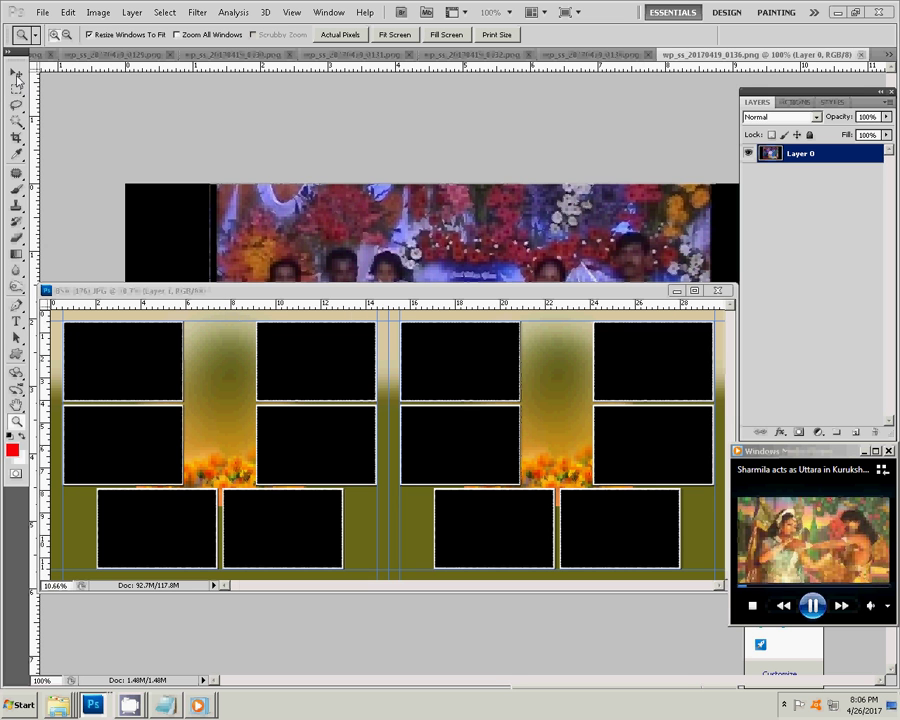
Step: Dock the BSA (176).JPG album template window as a tabbed document with the Move tool
click(15, 73)
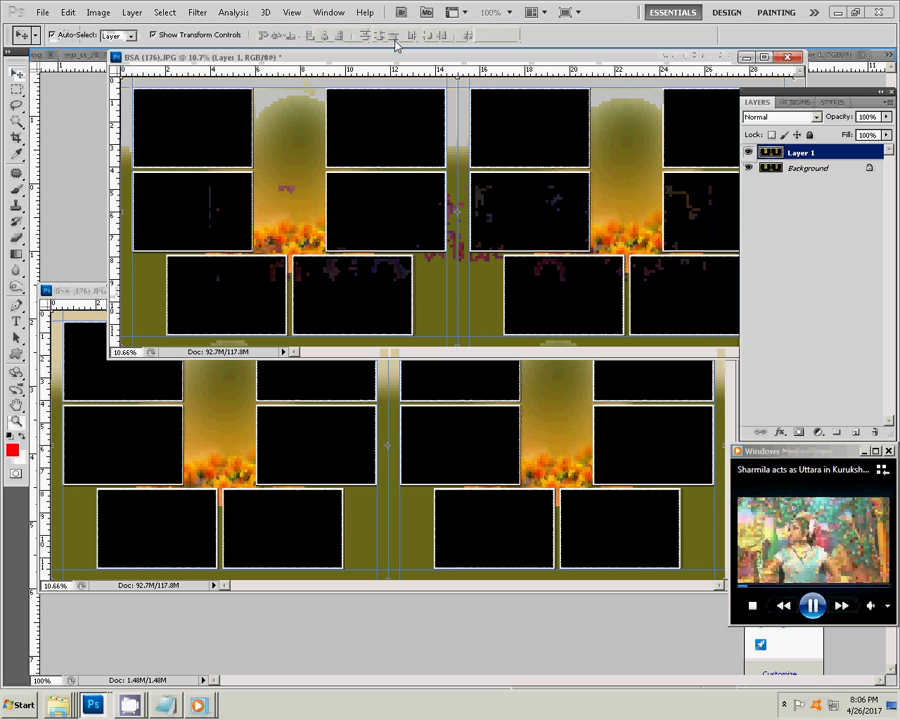
drag(627, 58, 636, 111)
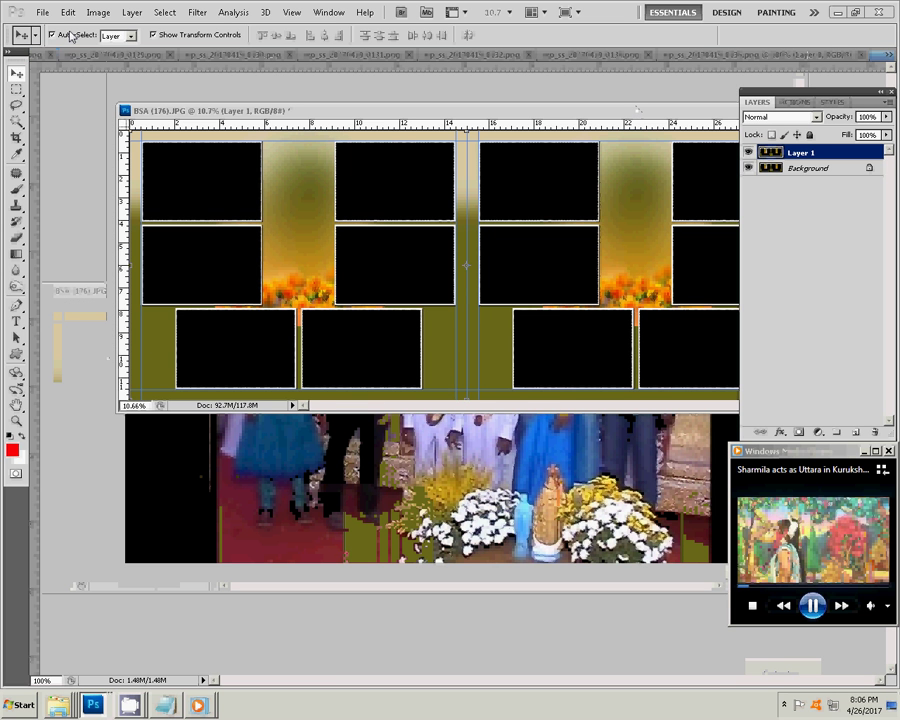
click(815, 12)
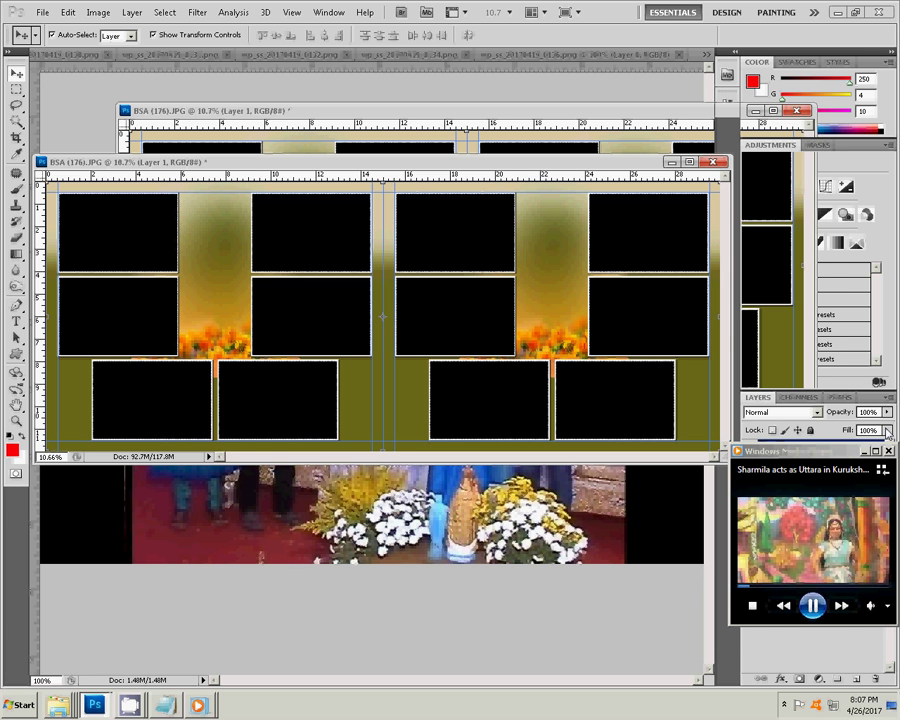
mouse_move(506, 170)
mouse_down()
mouse_move(528, 457)
mouse_move(491, 58)
mouse_move(476, 97)
mouse_move(478, 58)
mouse_up()
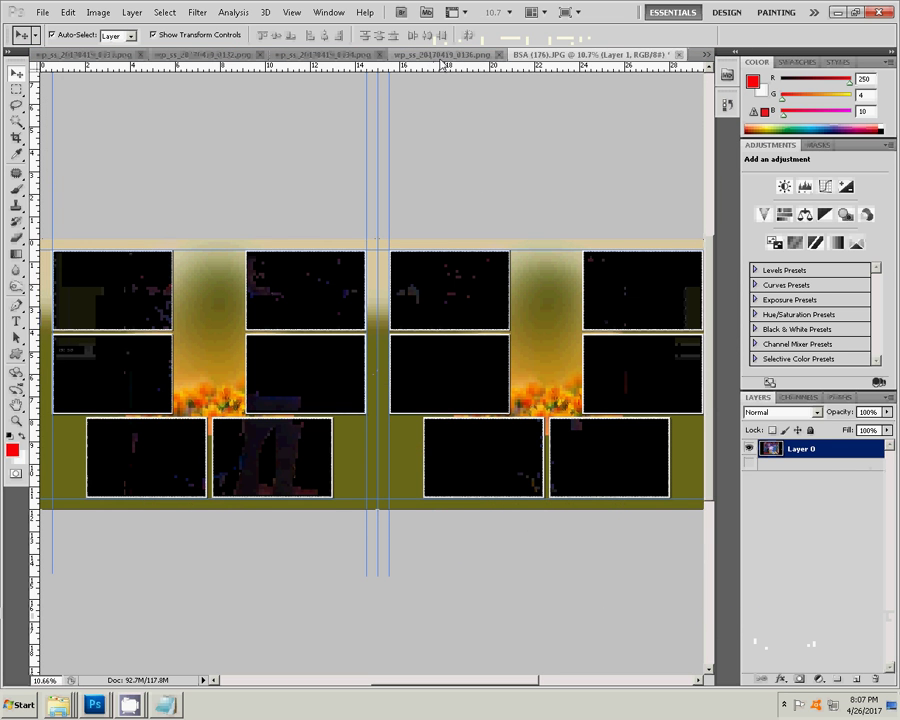
Step: Set the wp_ss_20170419_0136.png photo's Yellow–Blue colour balance to -21
click(442, 58)
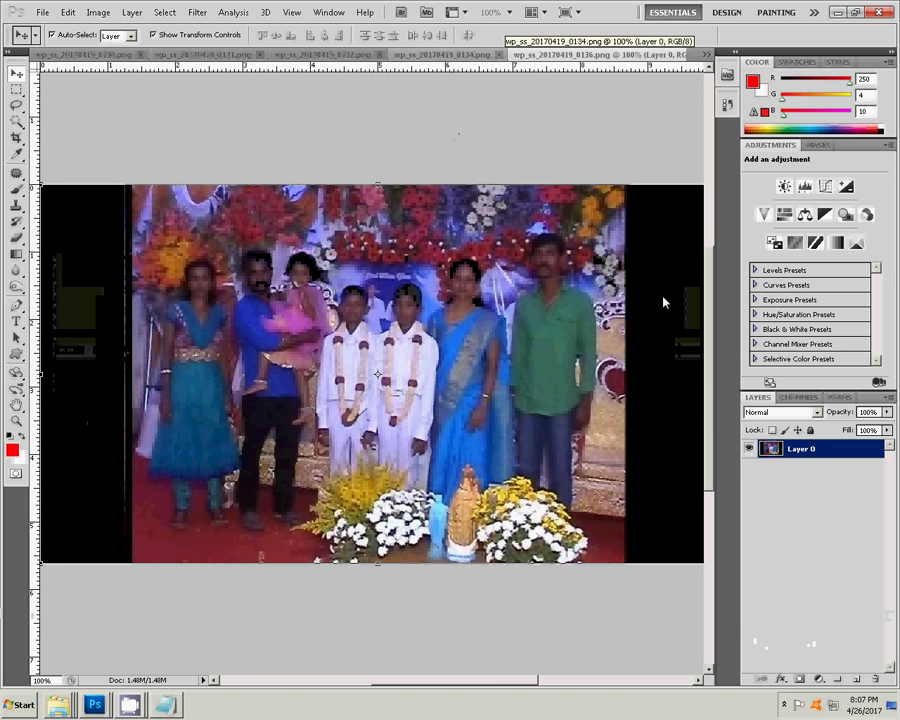
key(ctrl+b)
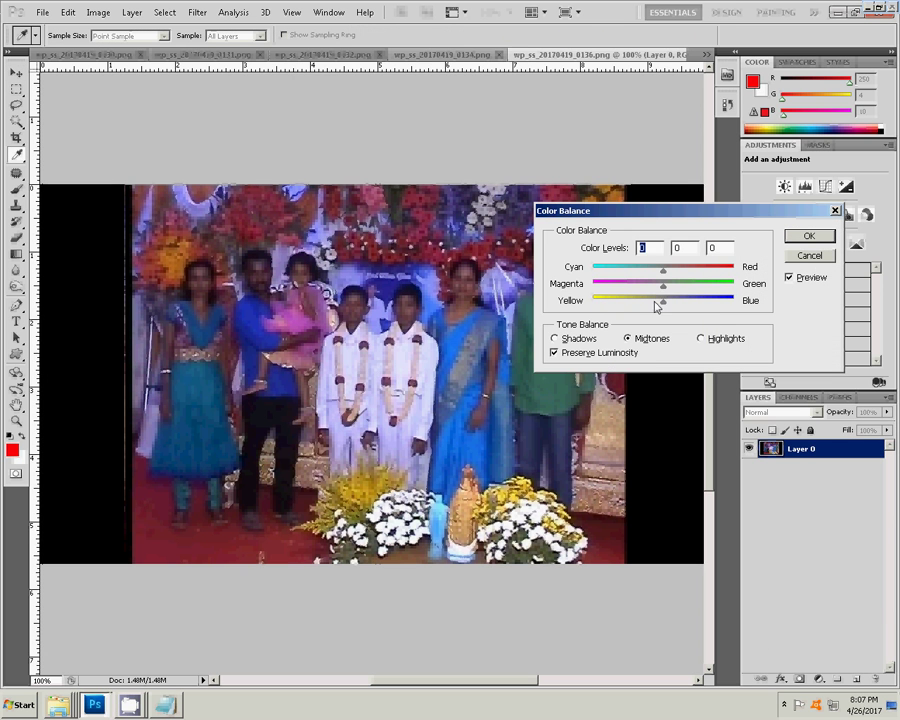
mouse_move(663, 300)
mouse_down()
mouse_move(648, 300)
mouse_move(671, 273)
mouse_up()
key(Return)
key(v)
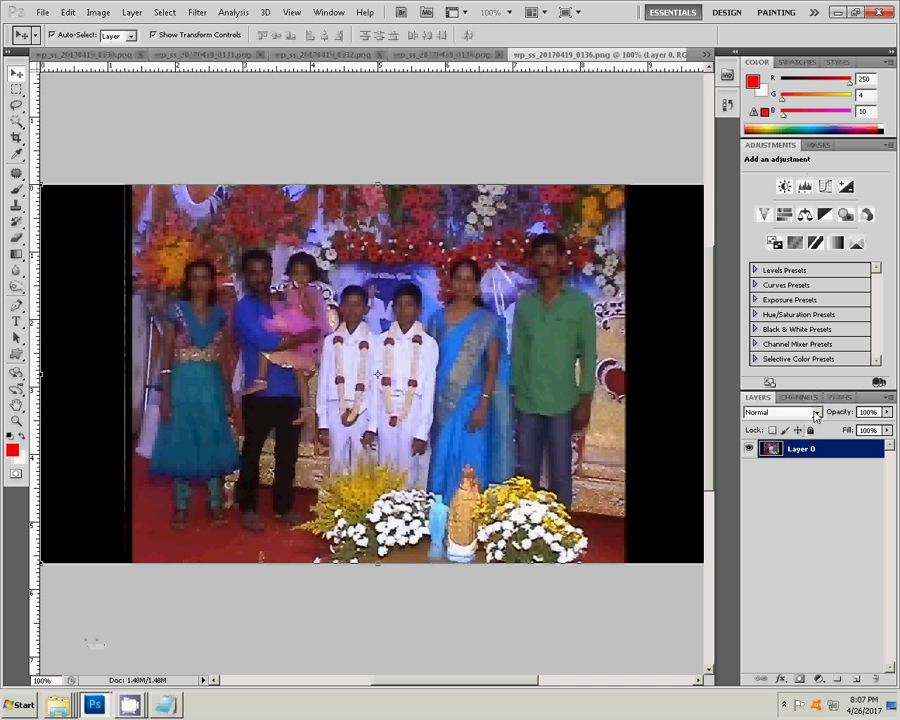
Step: Show the Actions panel from the Window menu and expand its list
click(727, 104)
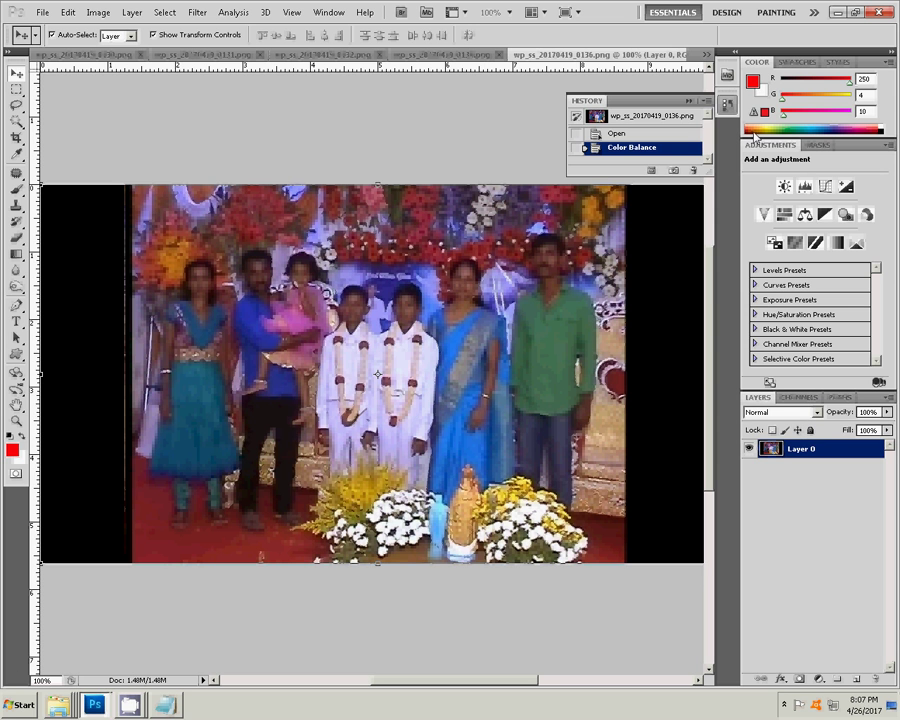
click(588, 102)
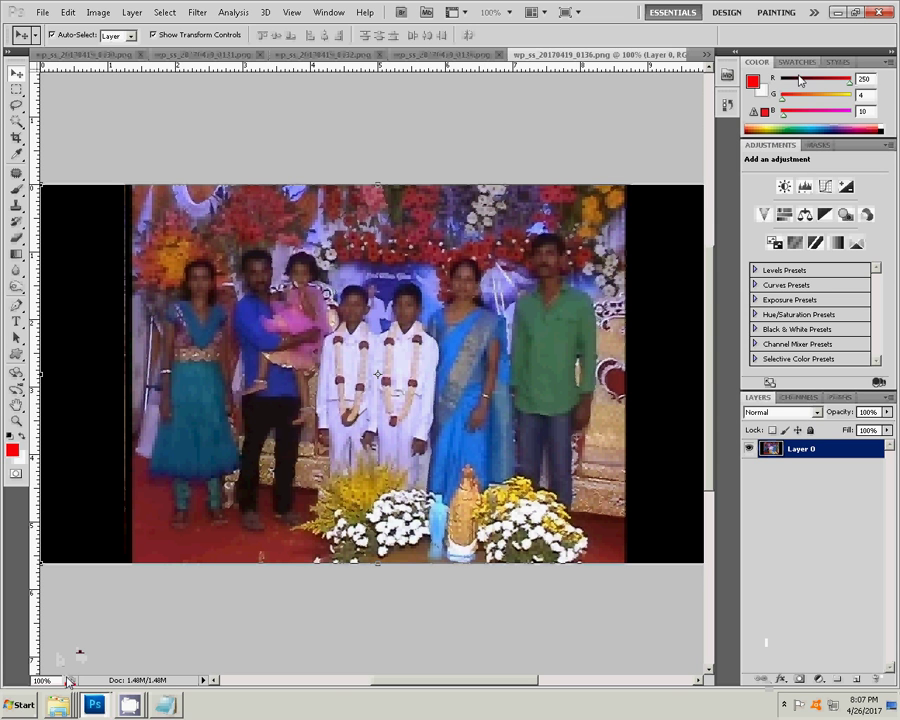
click(315, 13)
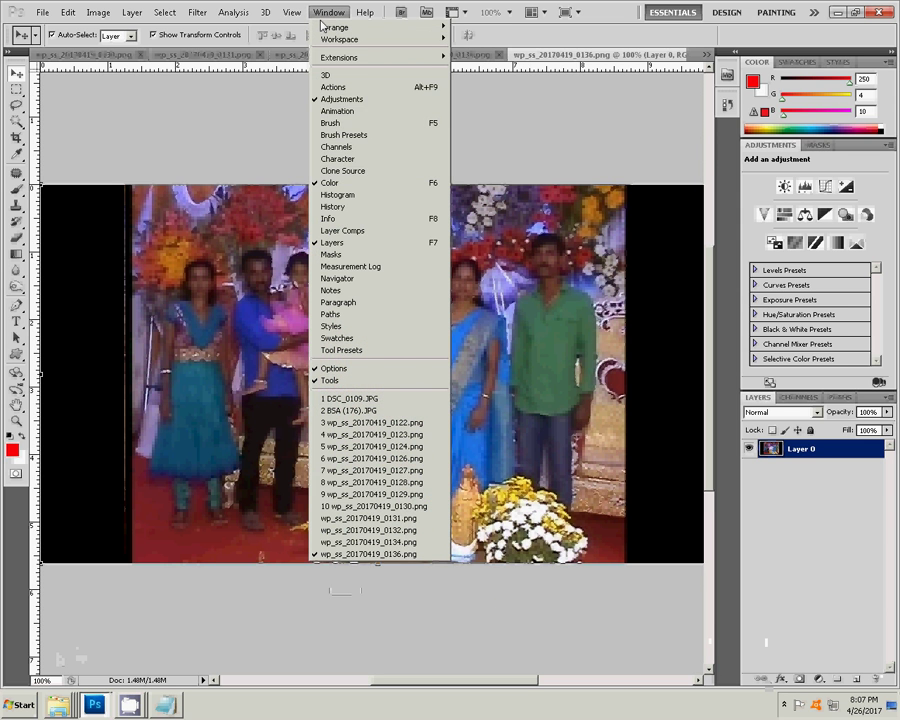
click(333, 87)
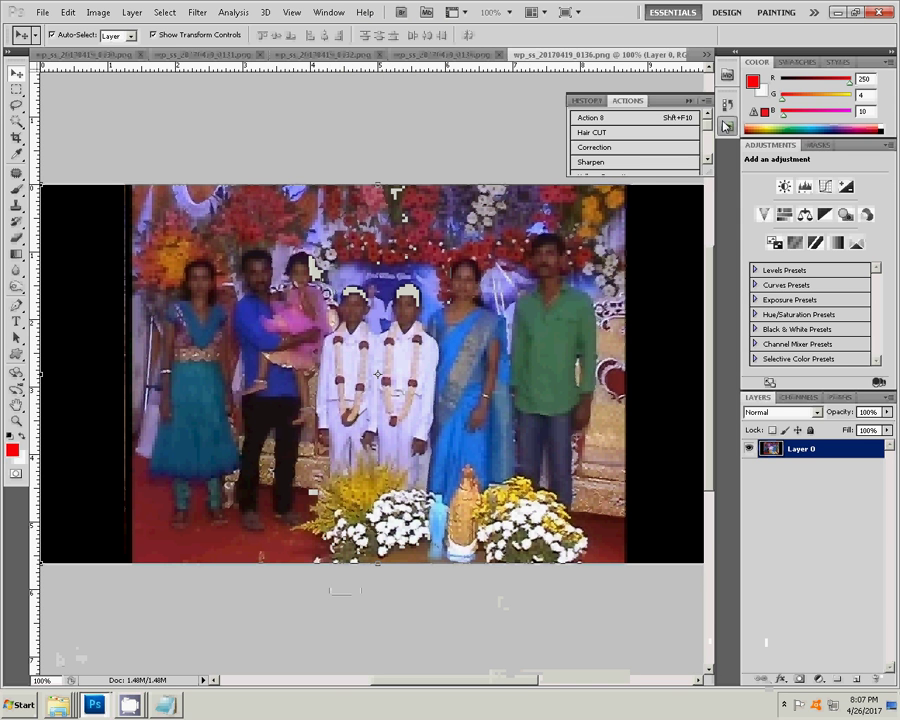
click(650, 195)
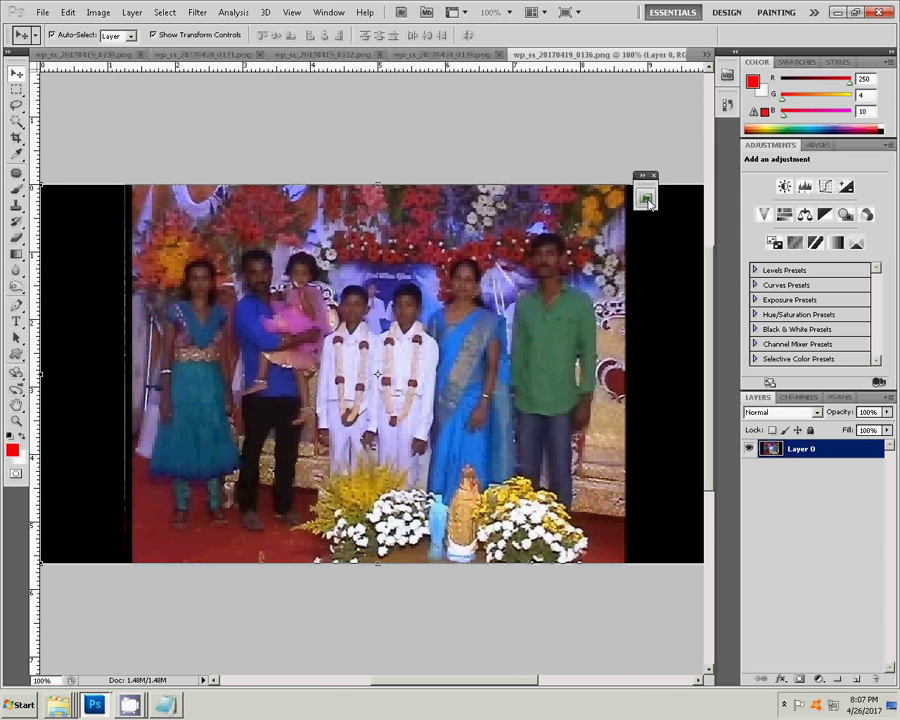
click(645, 198)
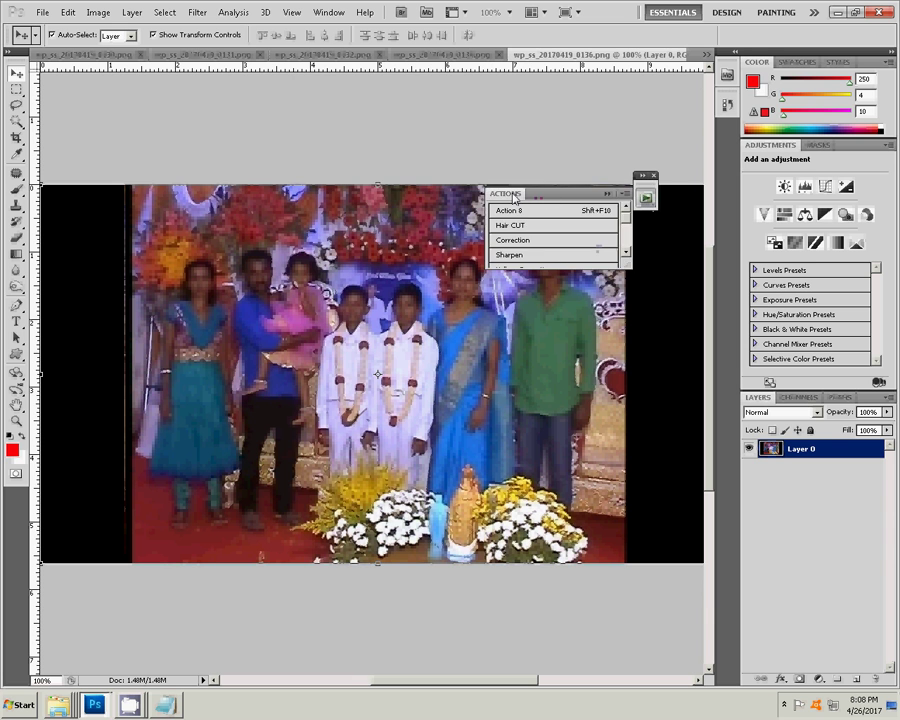
mouse_move(545, 196)
mouse_down()
mouse_move(393, 131)
mouse_move(815, 72)
mouse_up()
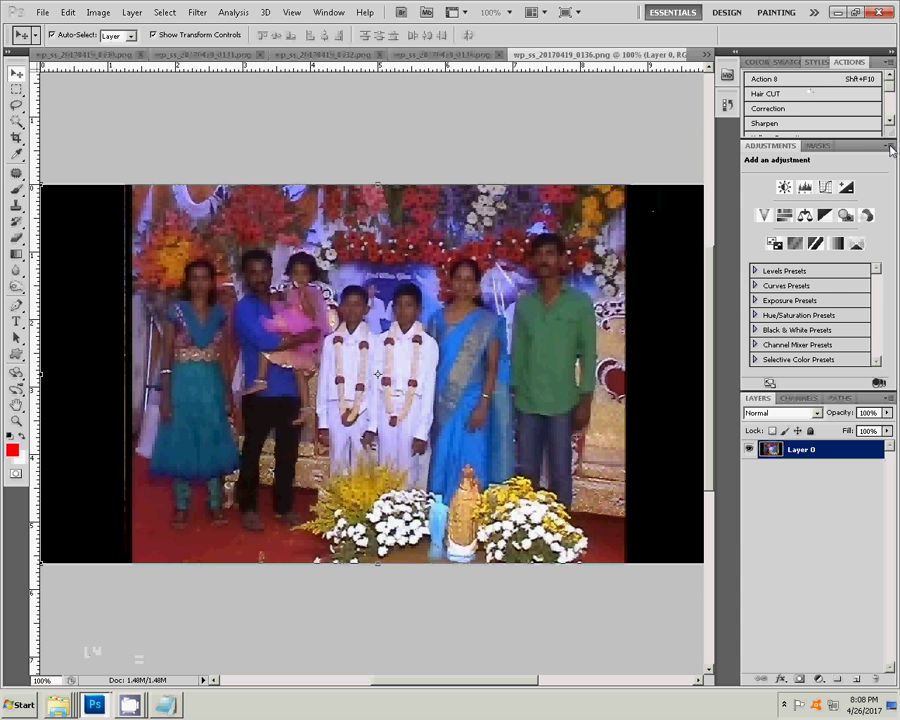
Step: Float and close the Adjustments, Masks, Color and Swatches panels
drag(785, 148, 509, 185)
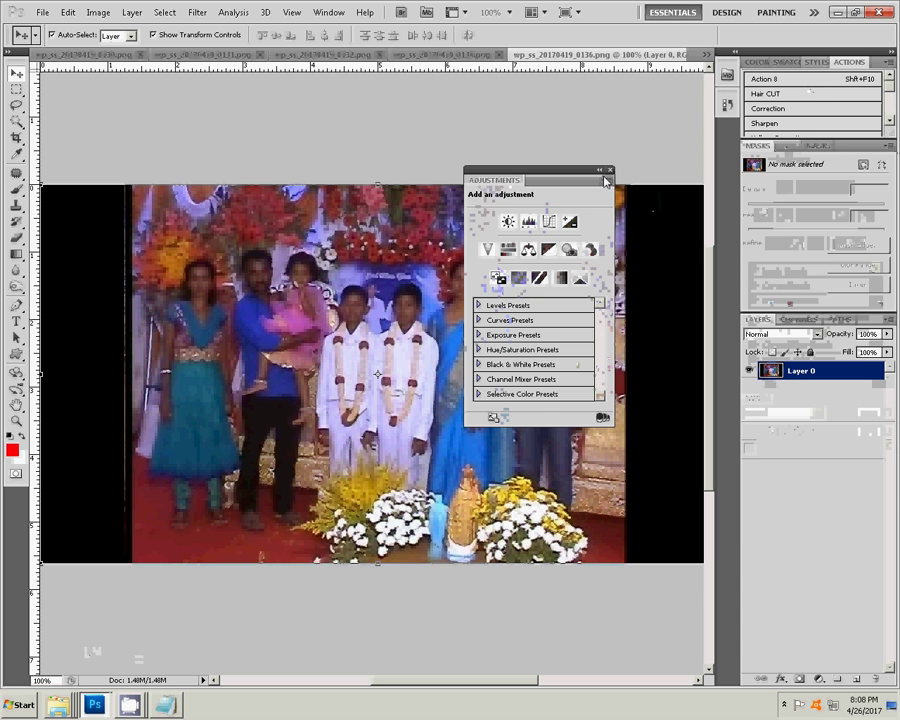
drag(760, 146, 505, 178)
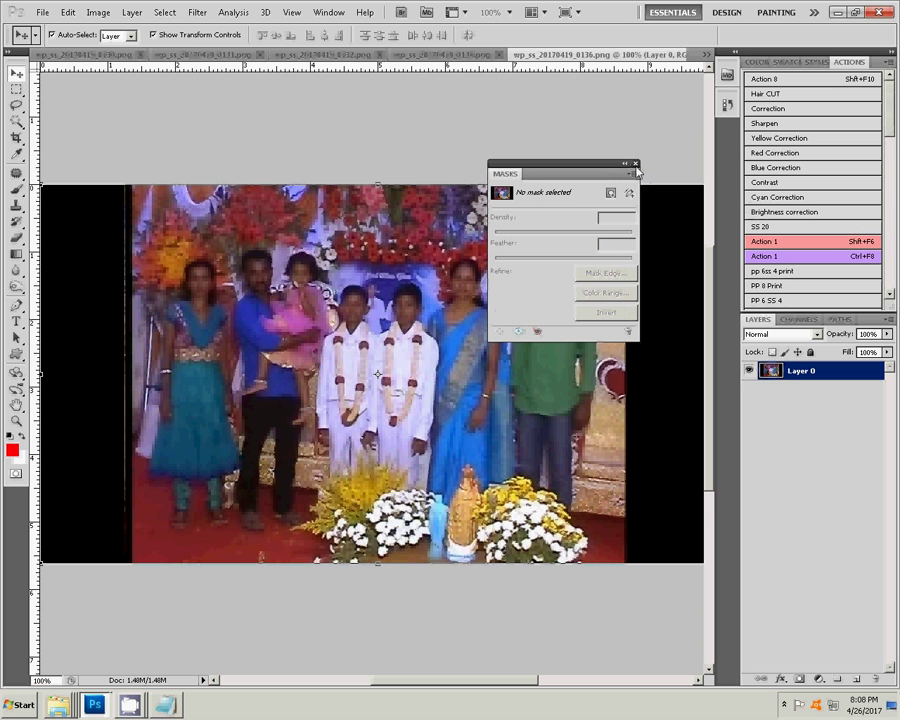
click(634, 167)
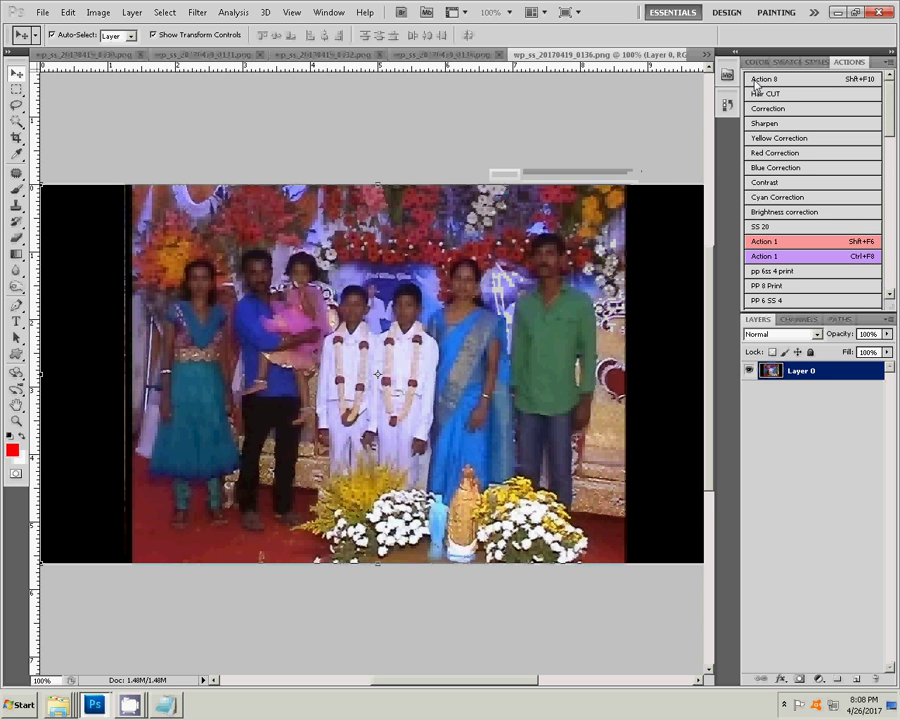
drag(757, 62, 572, 150)
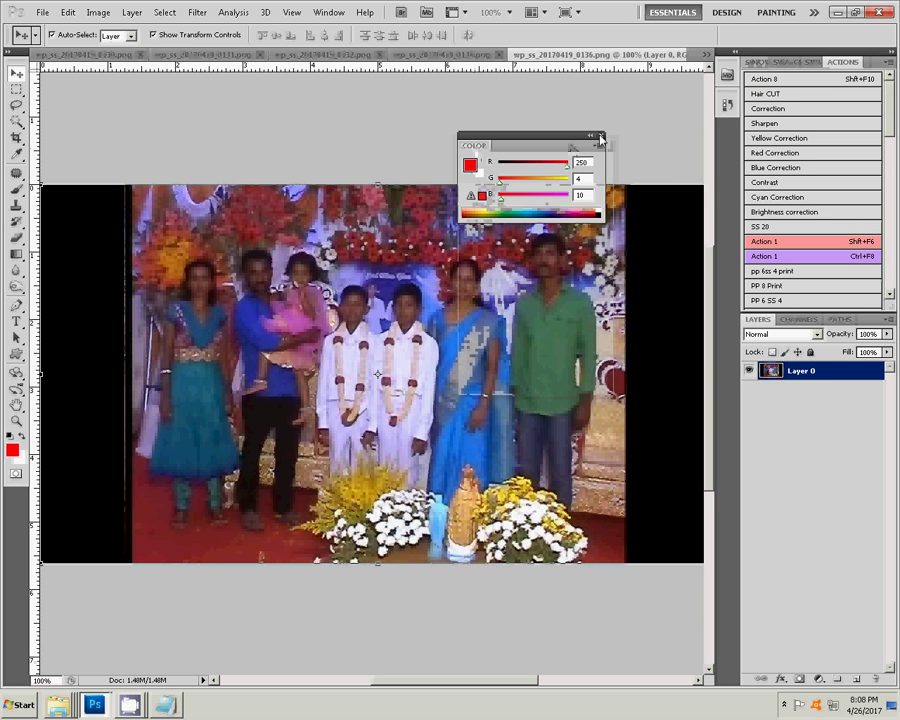
click(600, 135)
drag(762, 62, 478, 142)
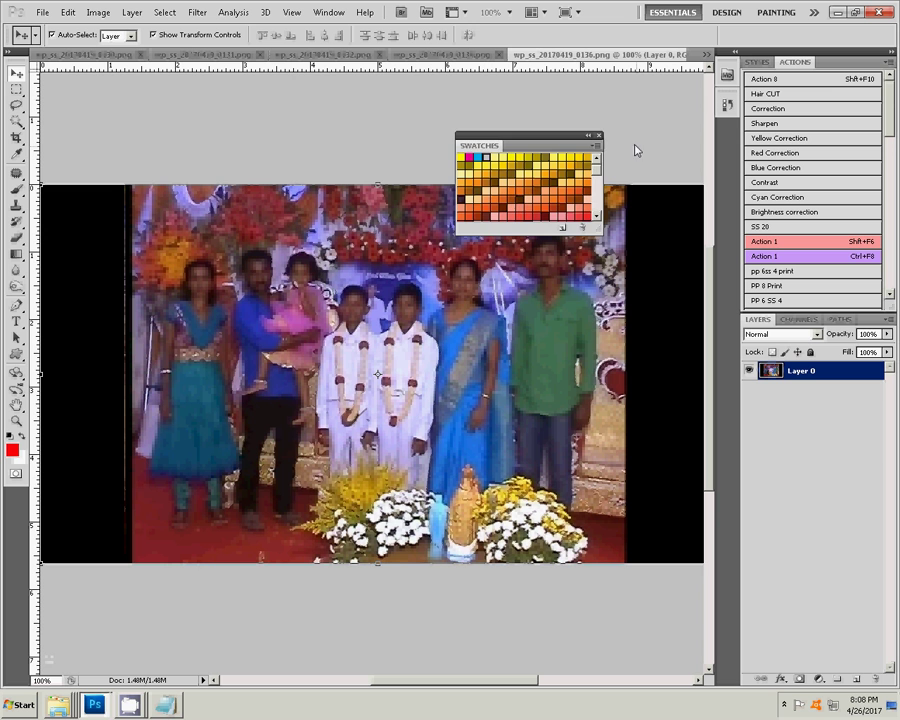
click(596, 142)
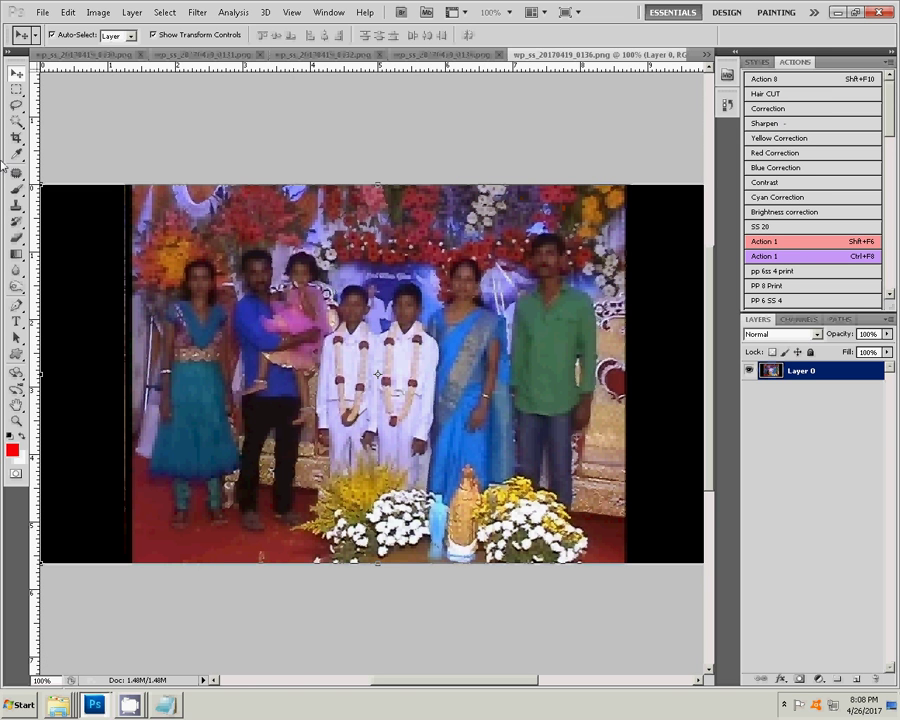
Step: Select the whole family photo canvas and cut it to the clipboard
click(17, 89)
drag(120, 185, 601, 641)
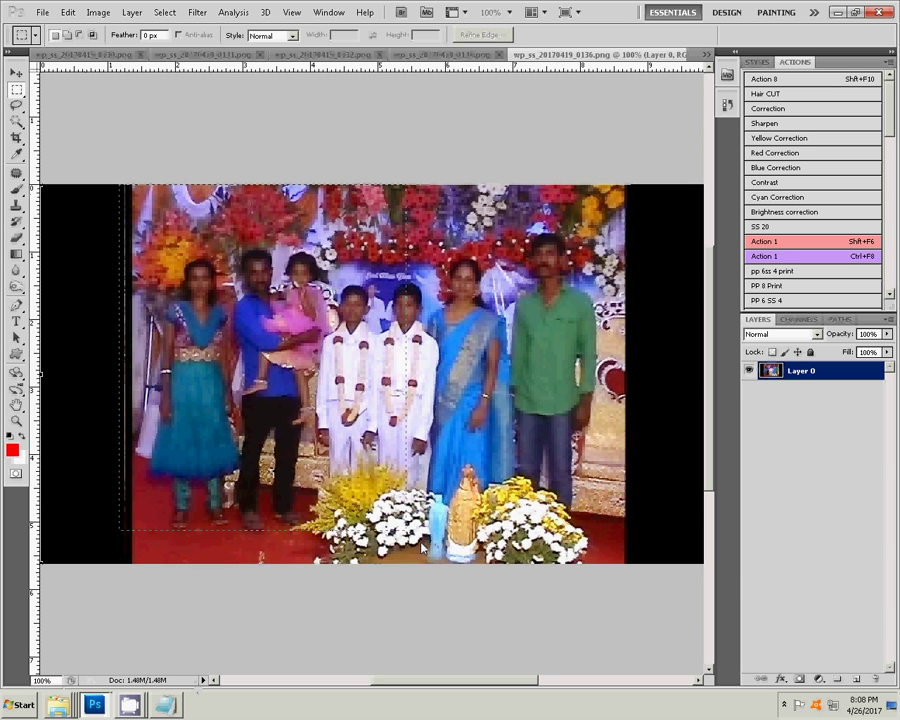
key(shift+F6)
key(ctrl+a)
click(68, 12)
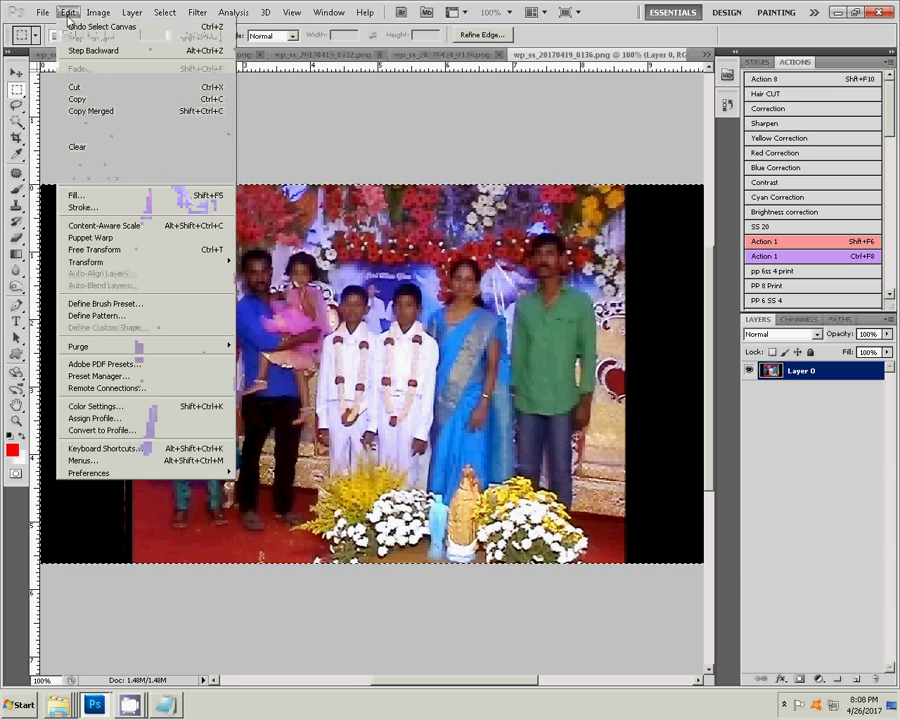
click(80, 87)
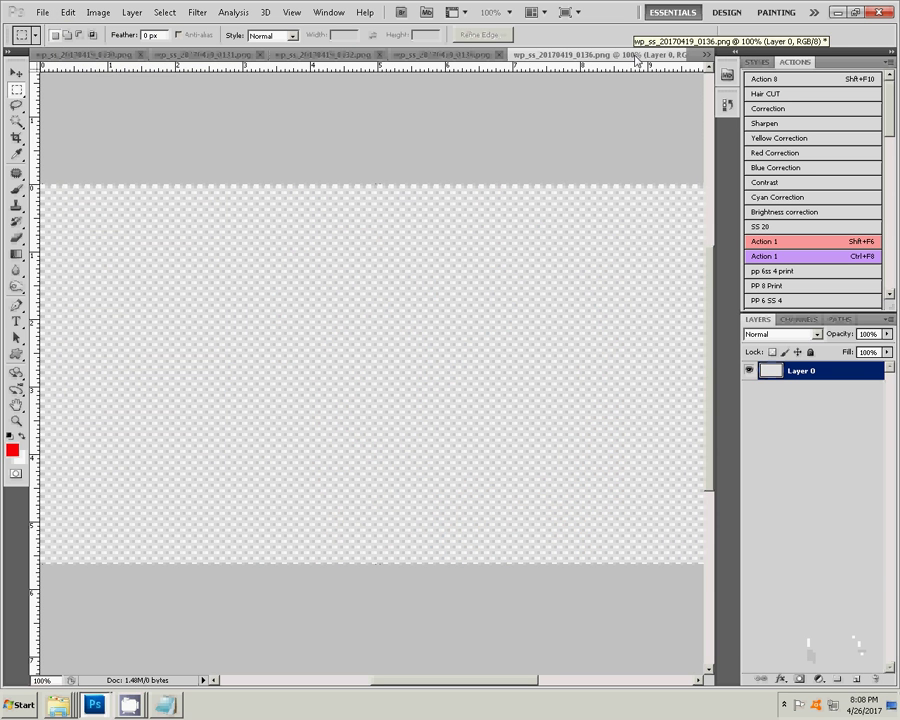
Step: Close the emptied wp_ss_20170419_0136.png document without saving changes
mouse_move(778, 64)
mouse_down()
mouse_move(797, 109)
mouse_move(808, 101)
mouse_up()
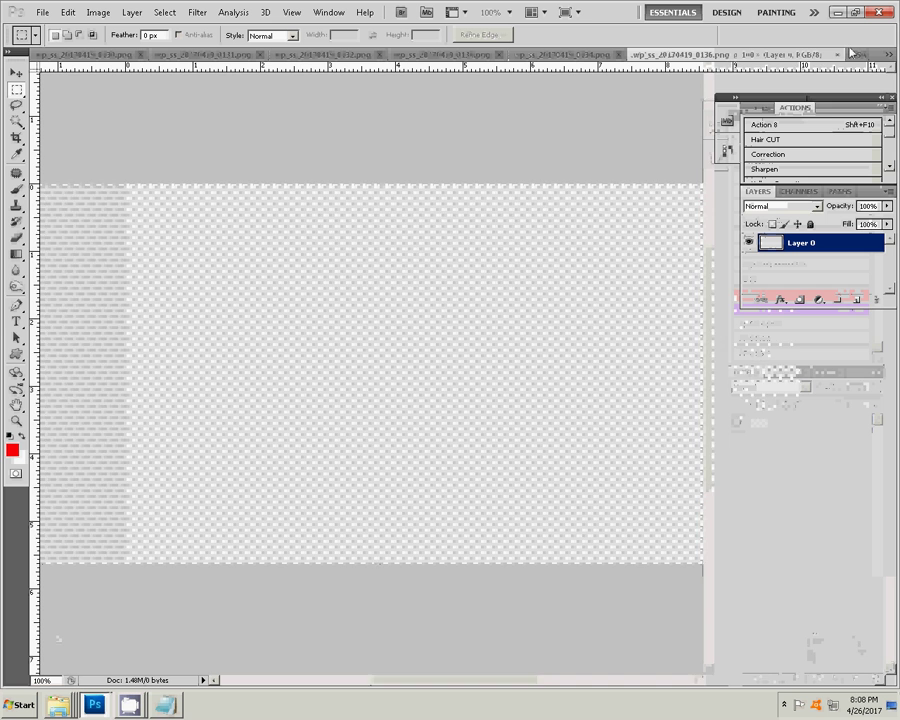
key(ctrl+w)
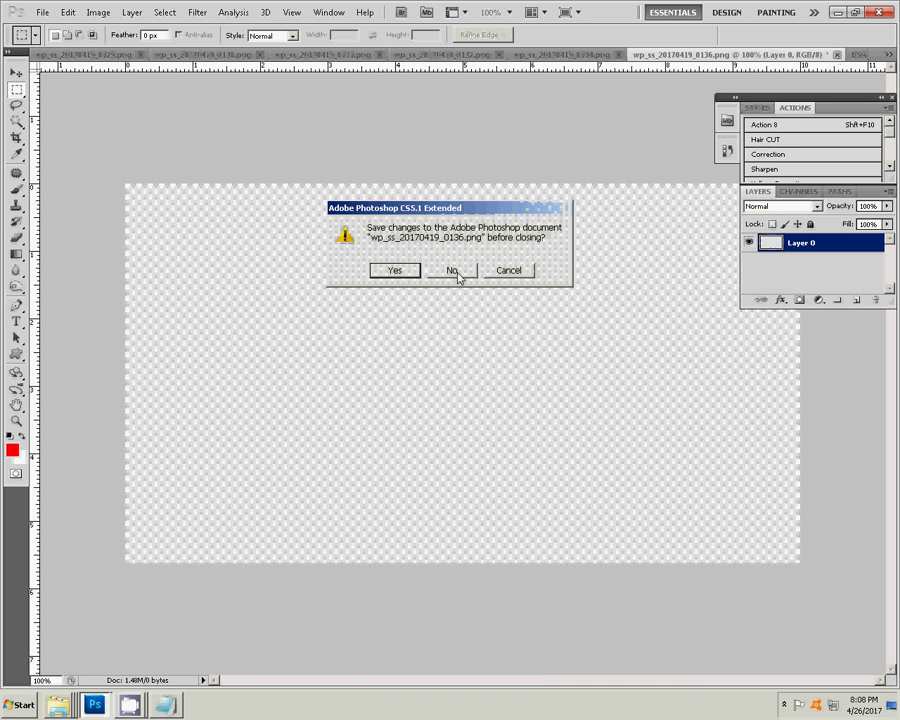
click(455, 272)
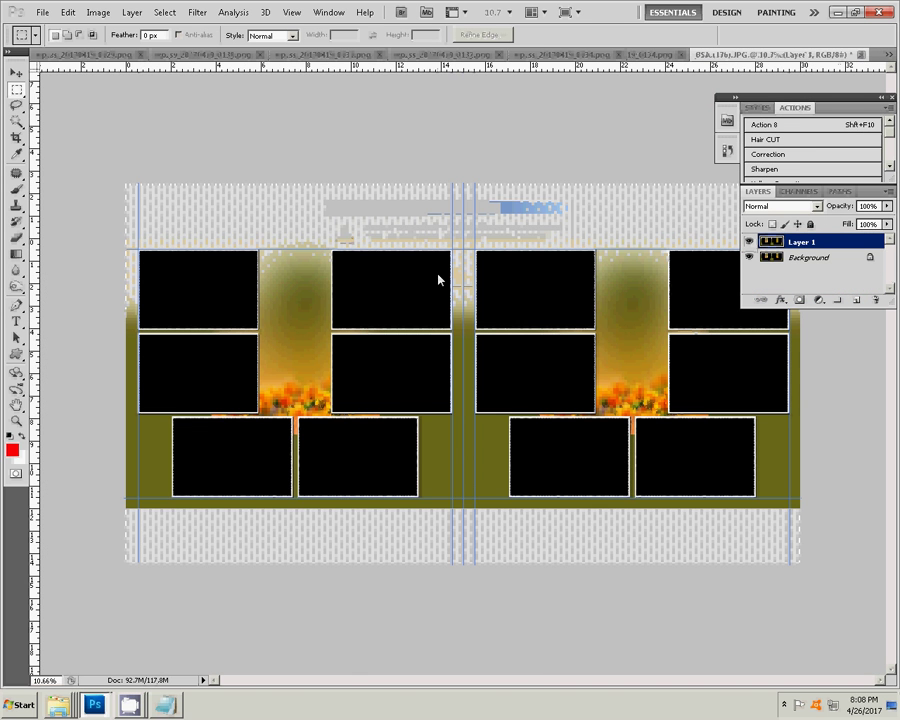
Step: Magic Wand the top-left black frame and paste the family photo there as Layer 2
key(v)
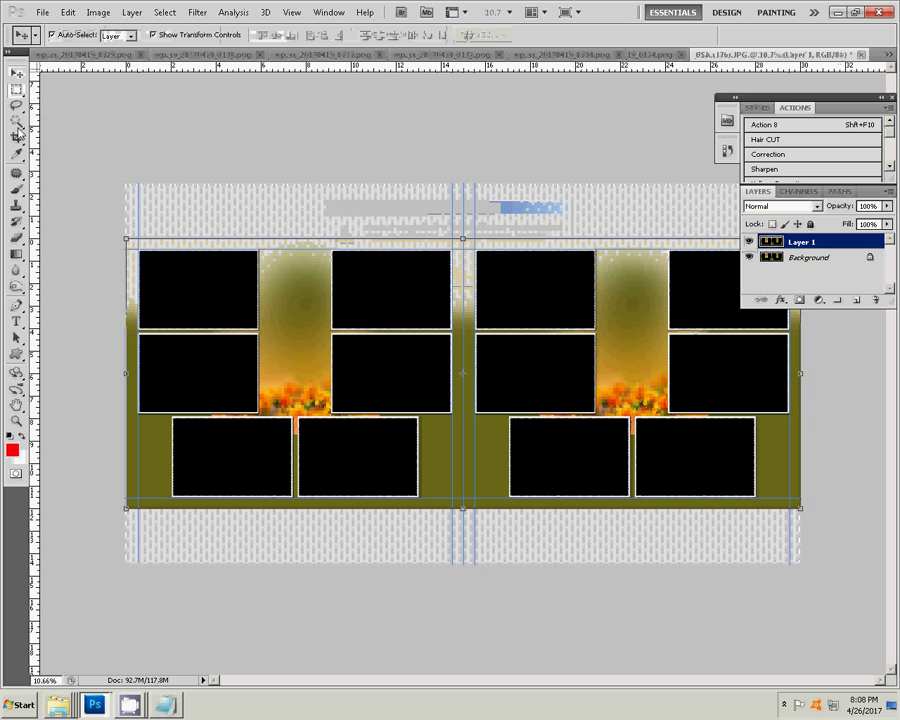
click(16, 120)
click(148, 287)
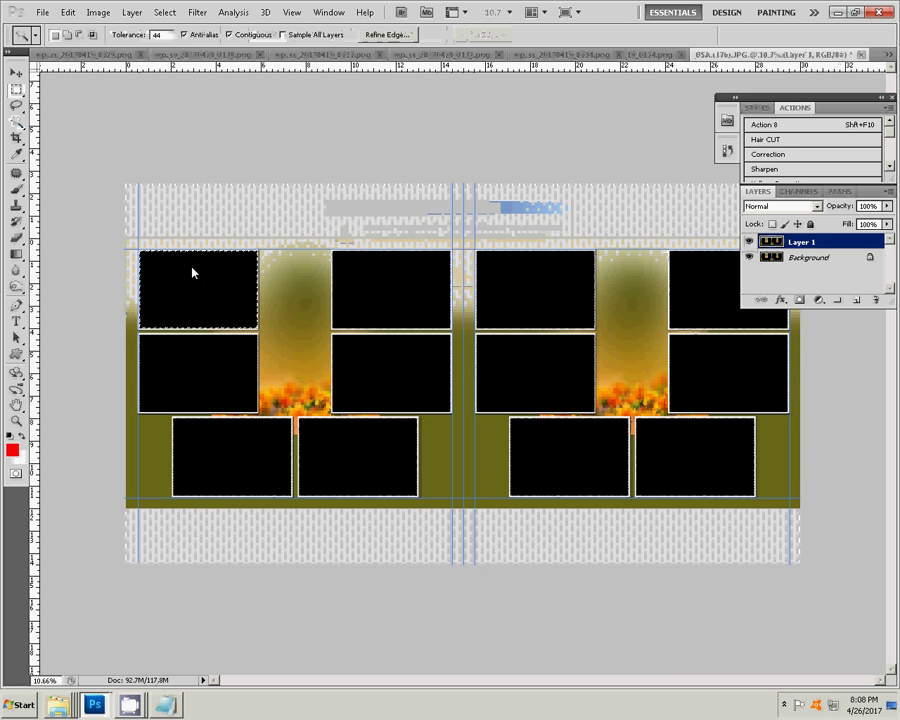
click(67, 12)
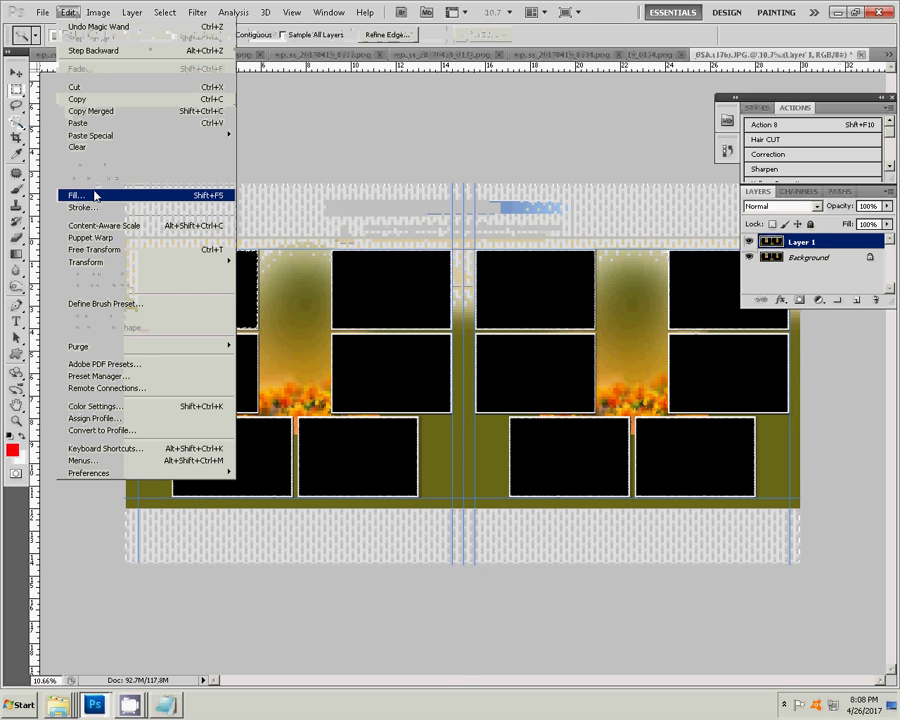
click(80, 124)
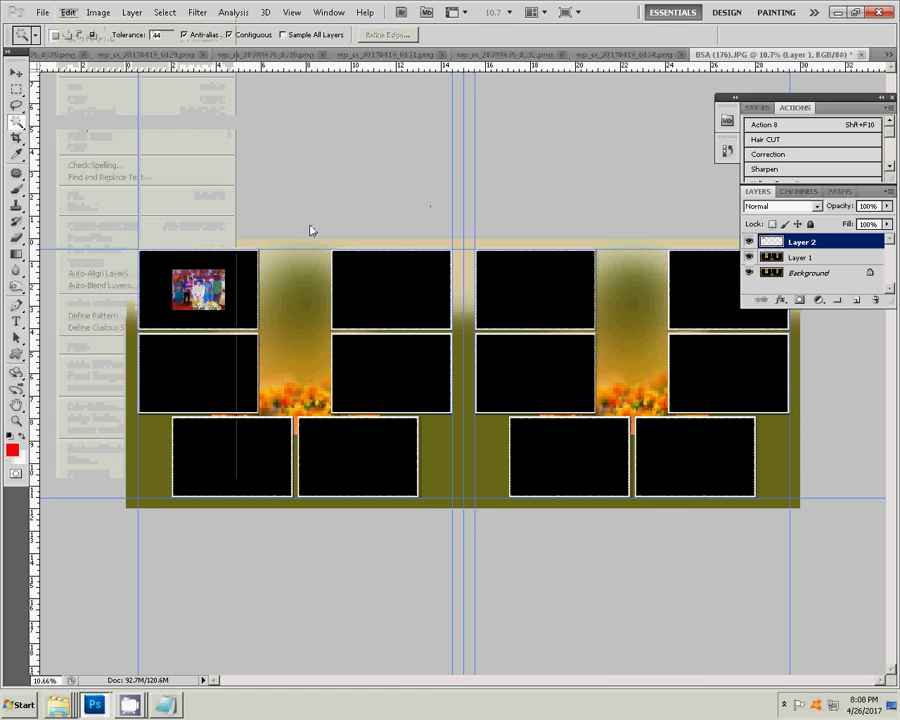
key(v)
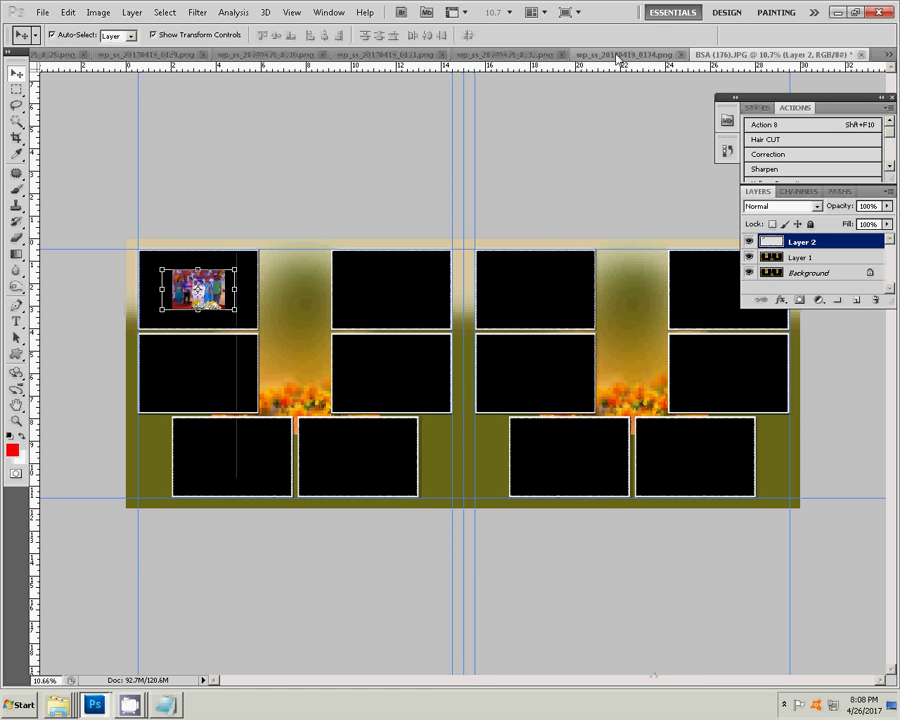
click(618, 55)
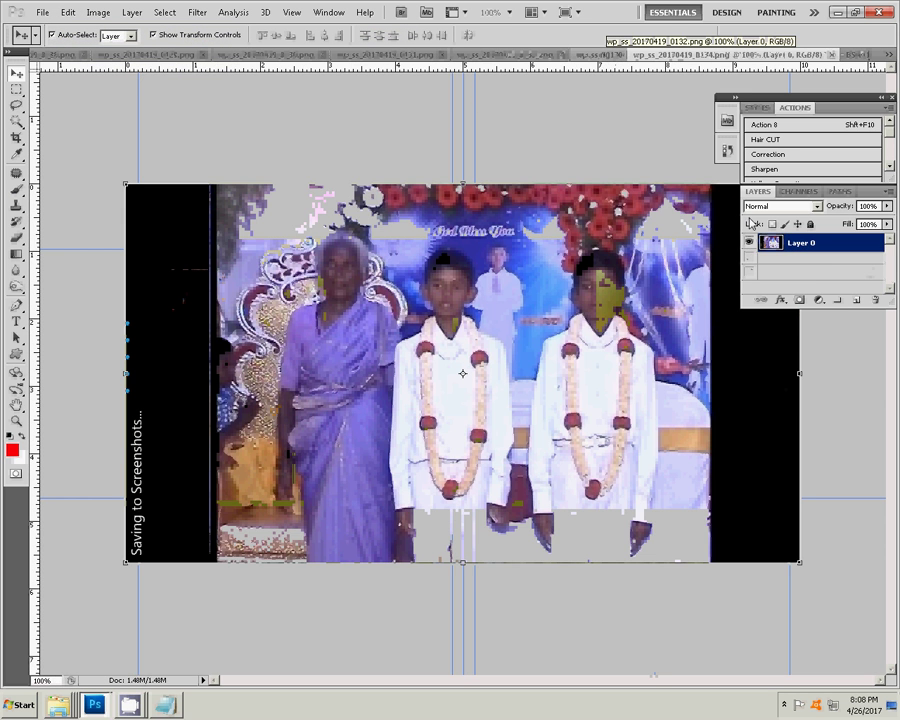
Step: Shift the second photo's midtone colour balance toward yellow
key(ctrl+b)
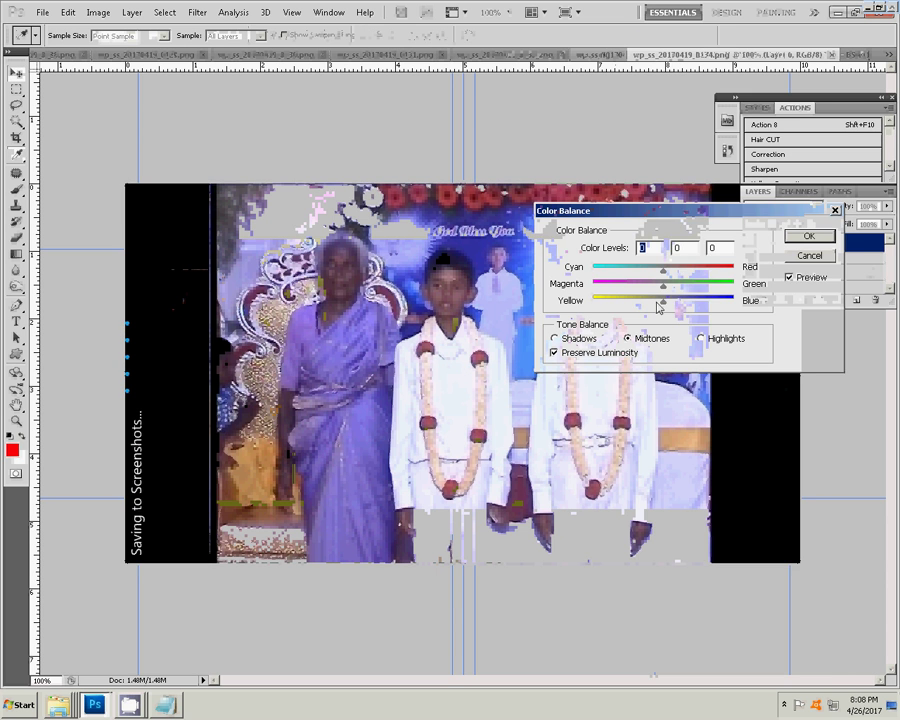
drag(657, 306, 646, 312)
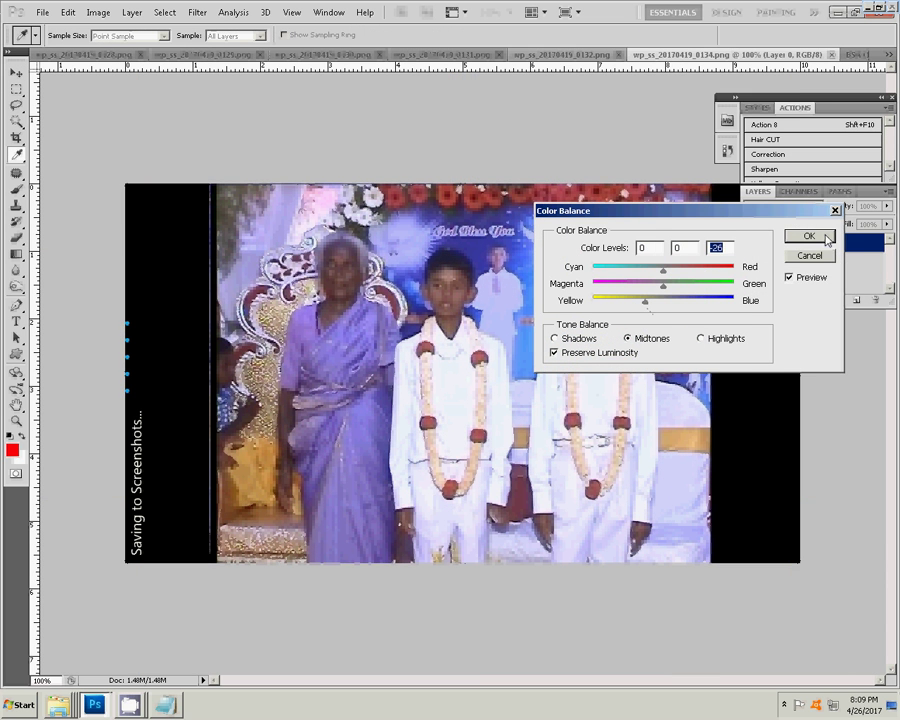
click(809, 236)
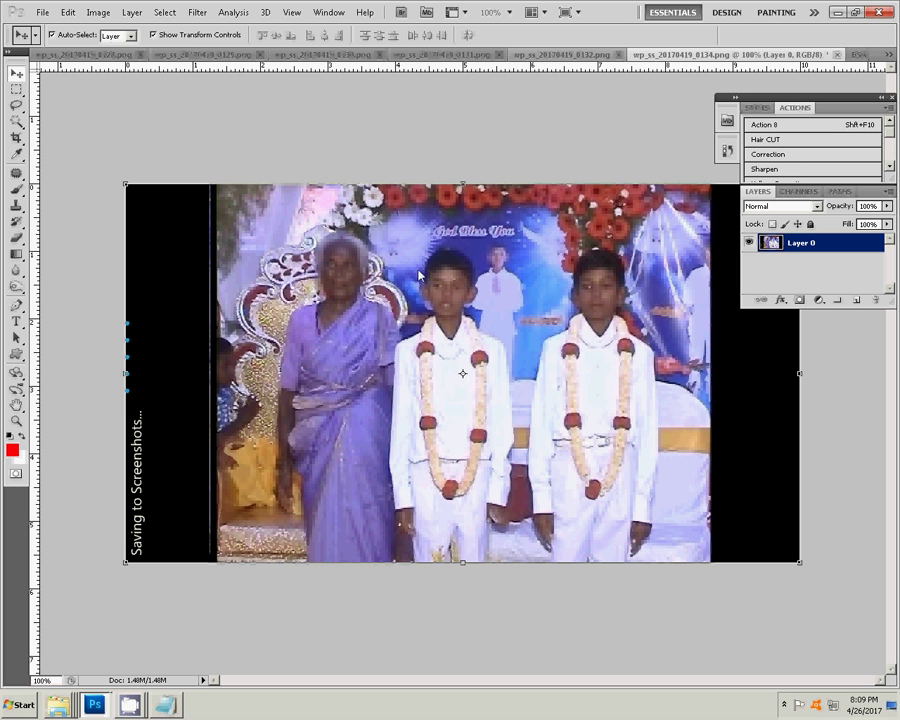
Step: Cut the whole second photo to the clipboard and close it unsaved
click(16, 91)
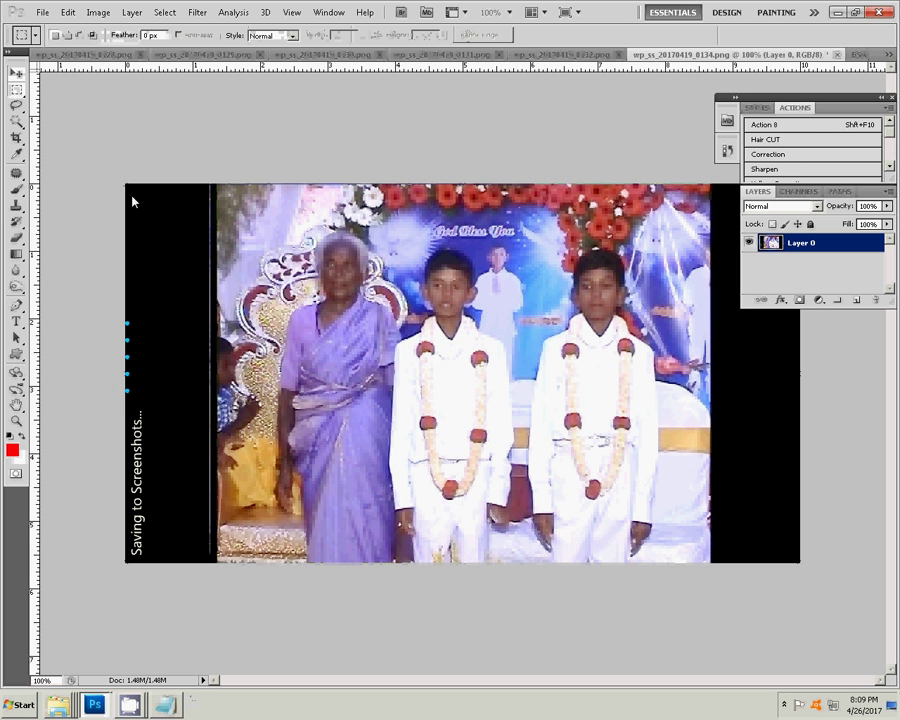
drag(808, 663, 161, 145)
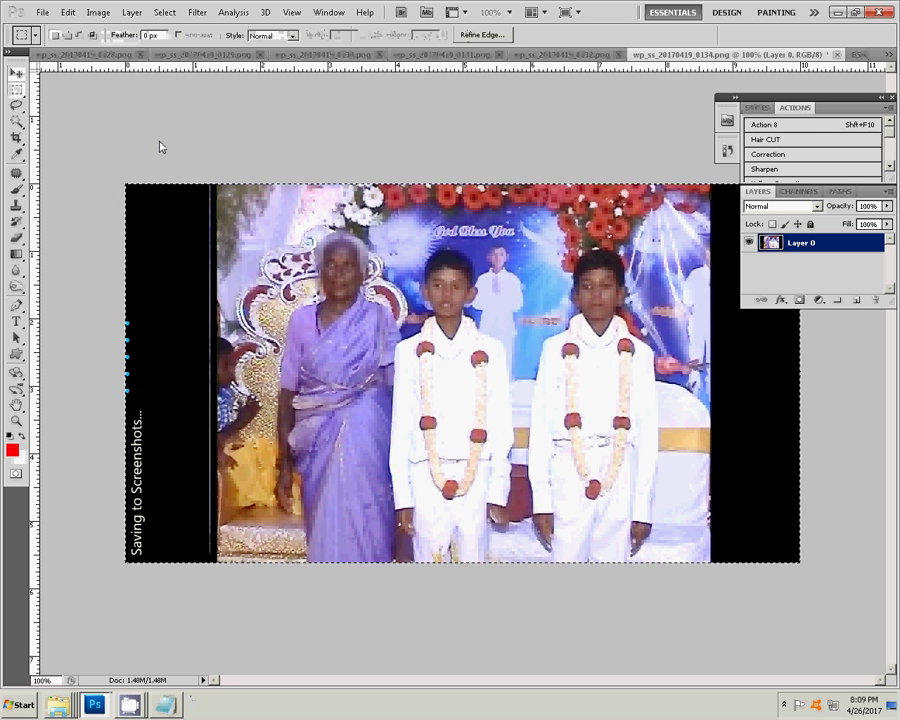
click(68, 12)
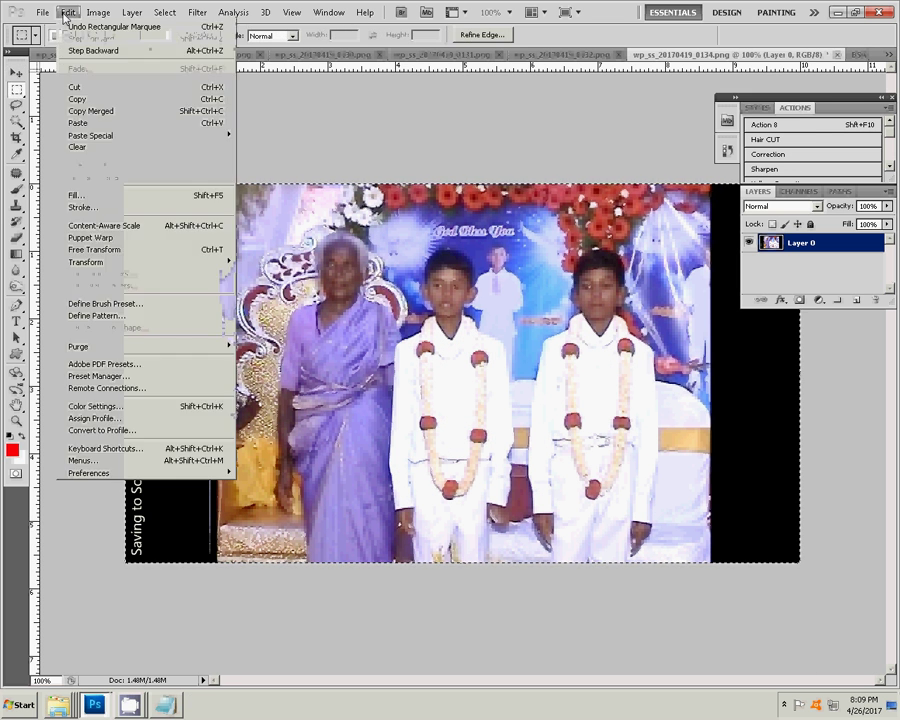
click(76, 84)
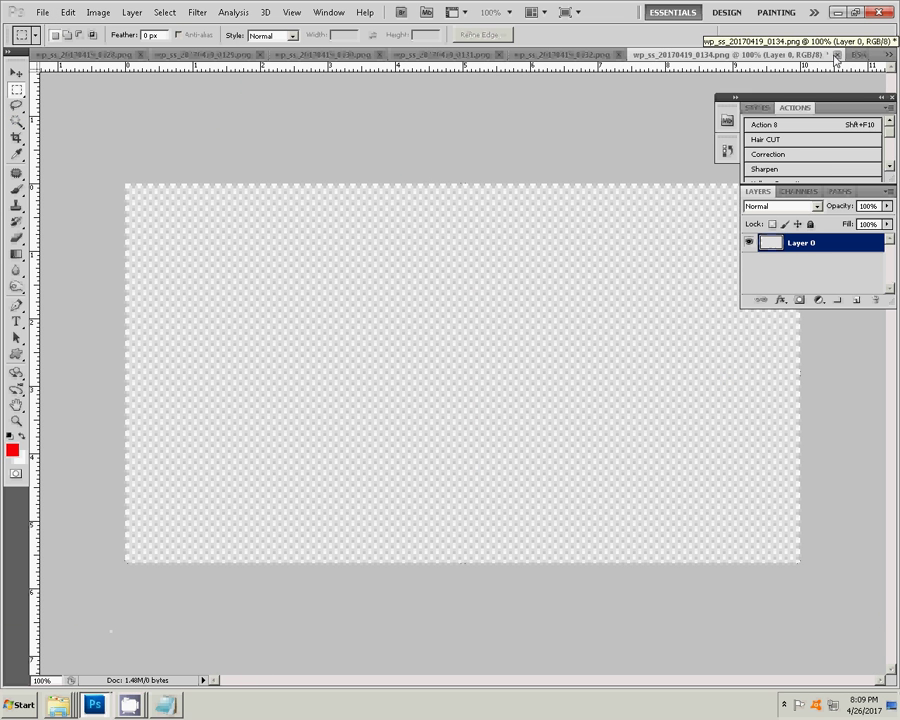
key(ctrl+w)
click(452, 271)
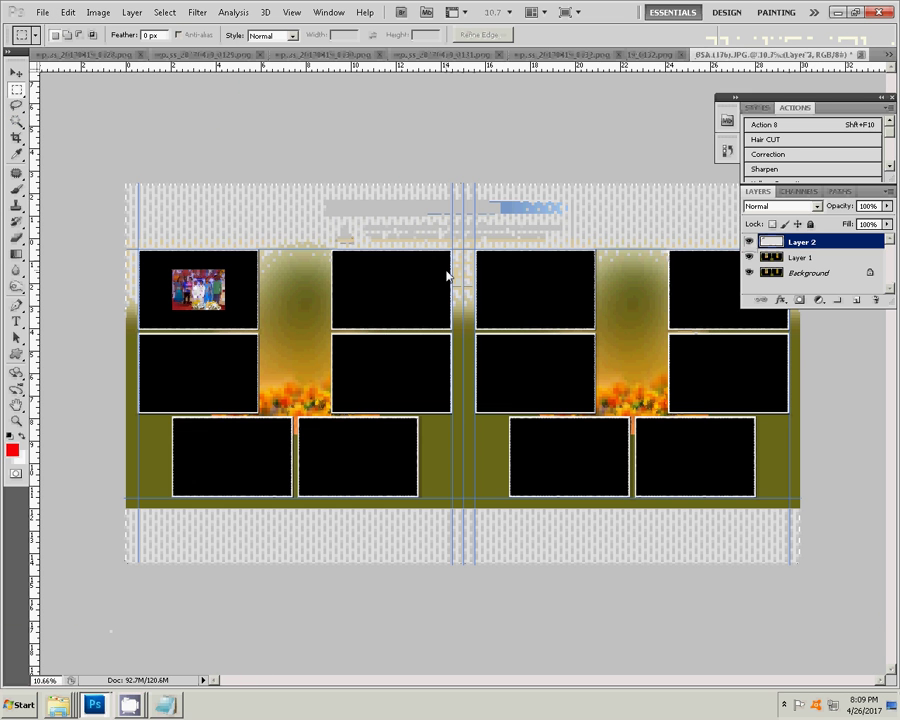
Step: Magic Wand the left middle-row black frame and paste the photo as Layer 3
key(v)
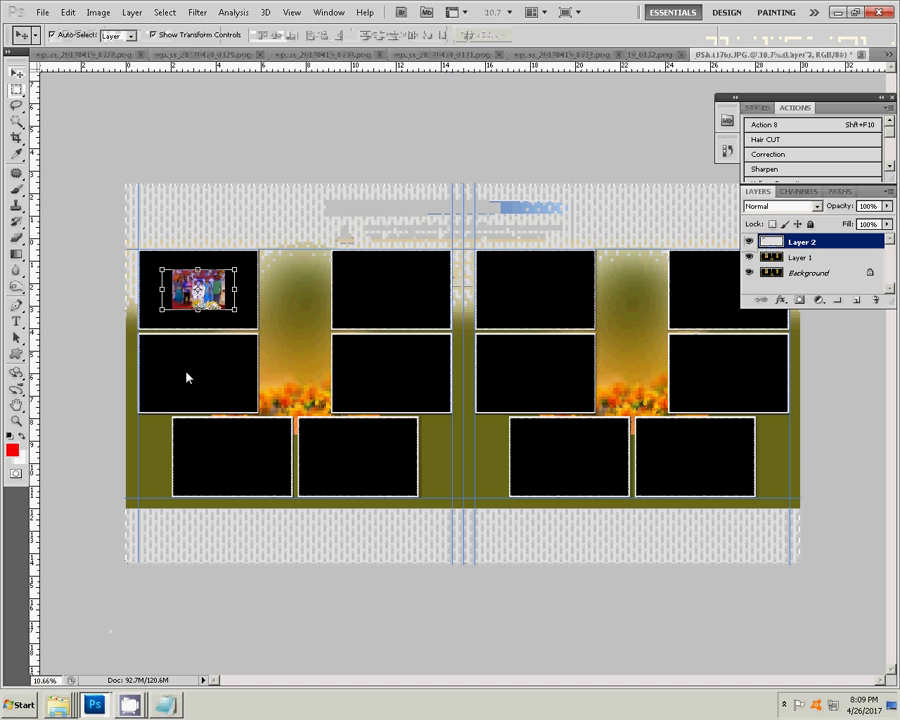
click(187, 377)
key(w)
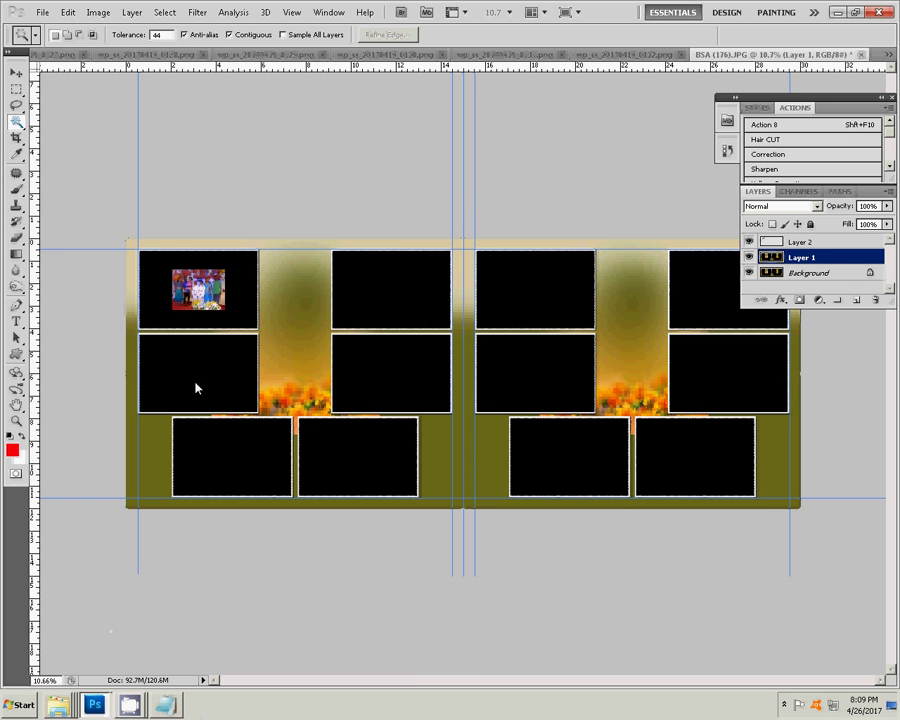
click(193, 379)
click(67, 12)
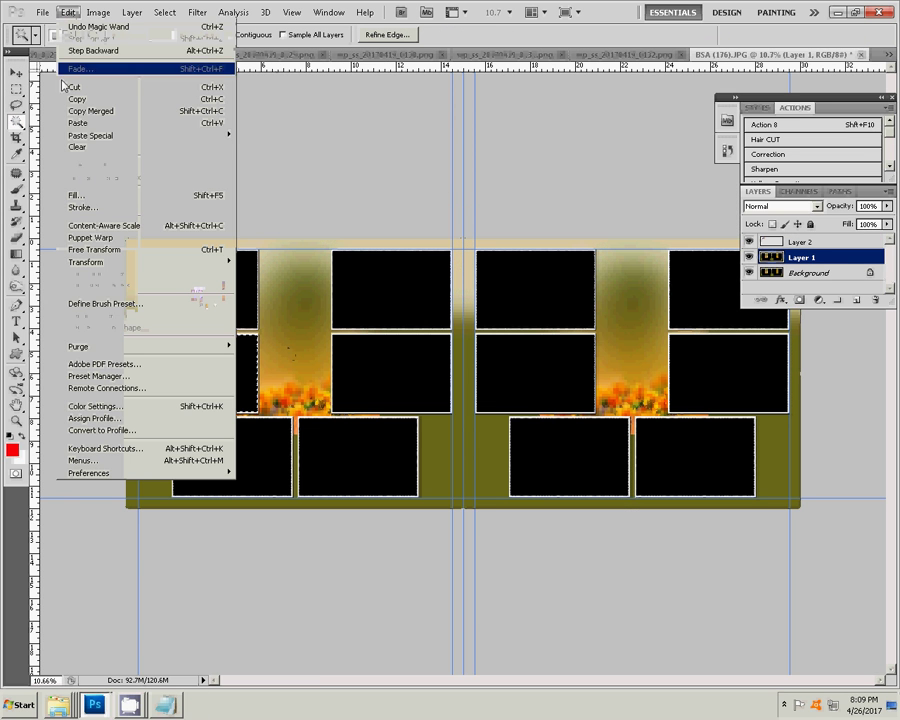
click(84, 125)
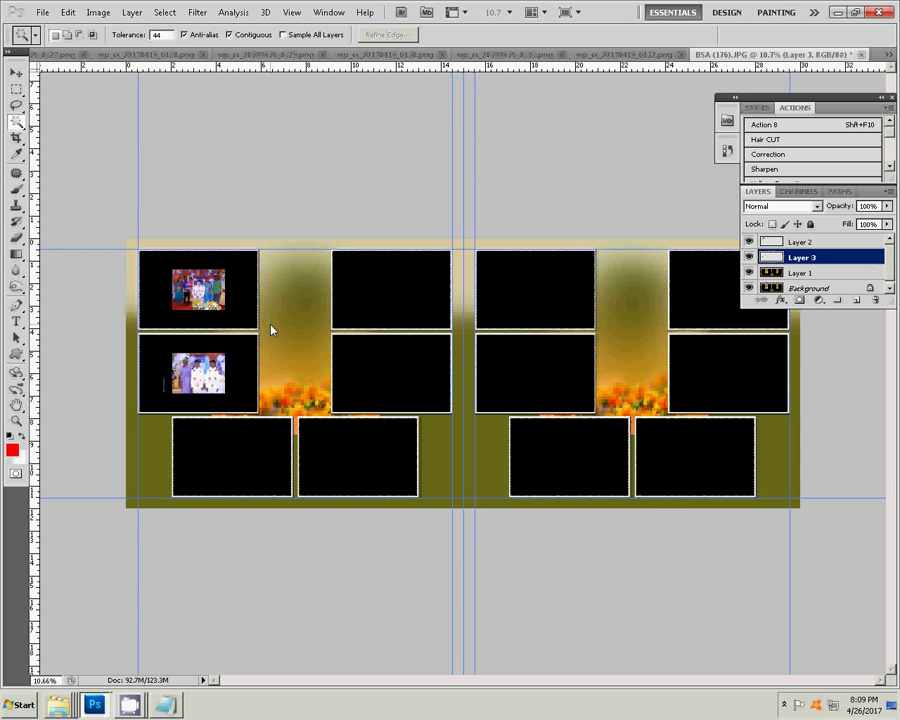
key(v)
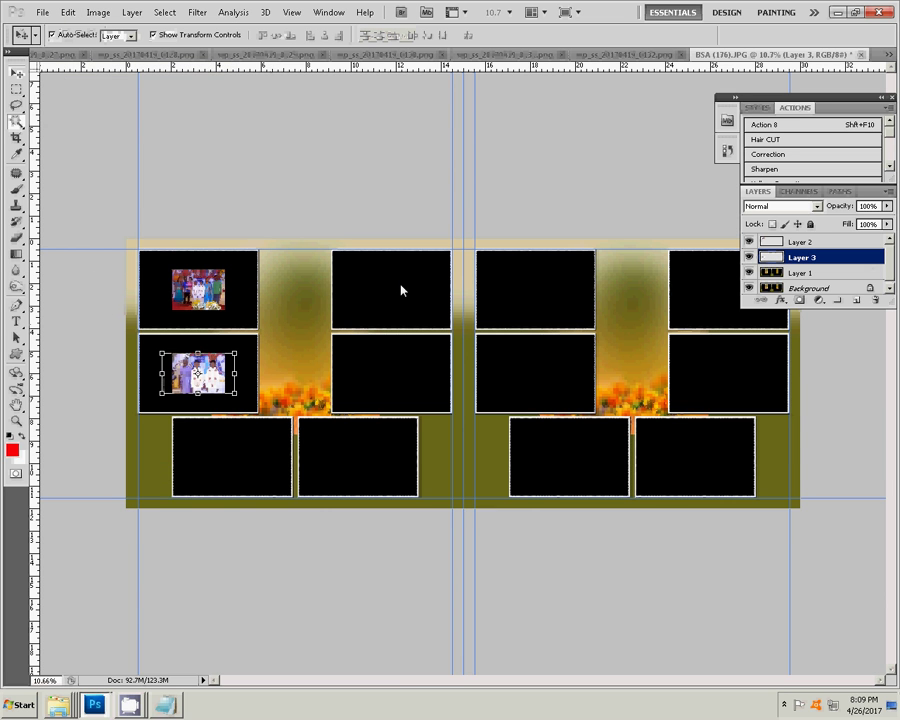
click(401, 290)
Step: Cut the next screenshot photo to the clipboard and close it without saving
click(625, 55)
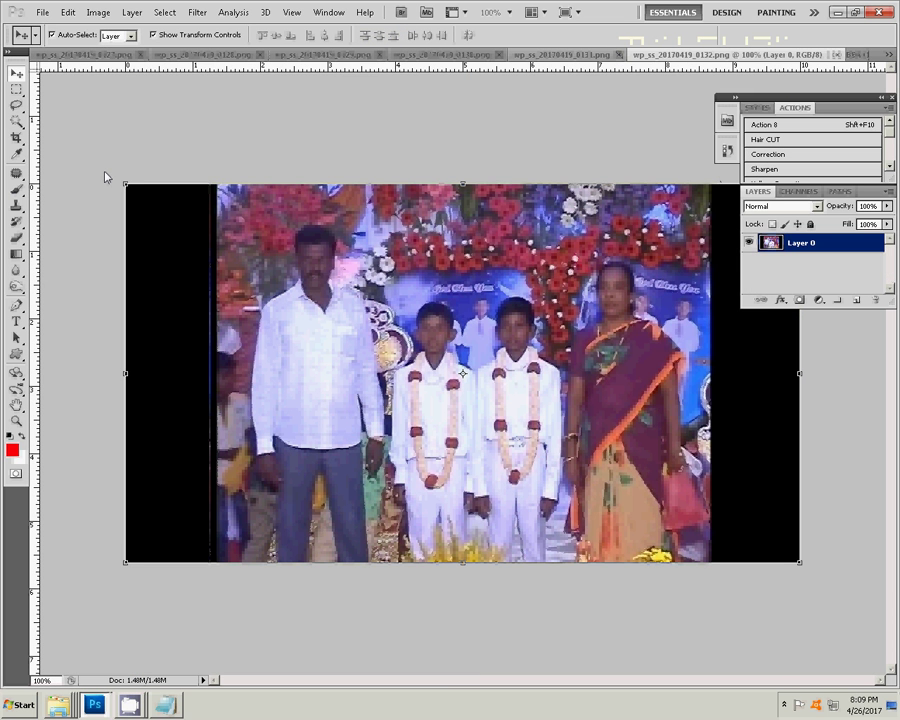
key(ctrl+a)
click(67, 12)
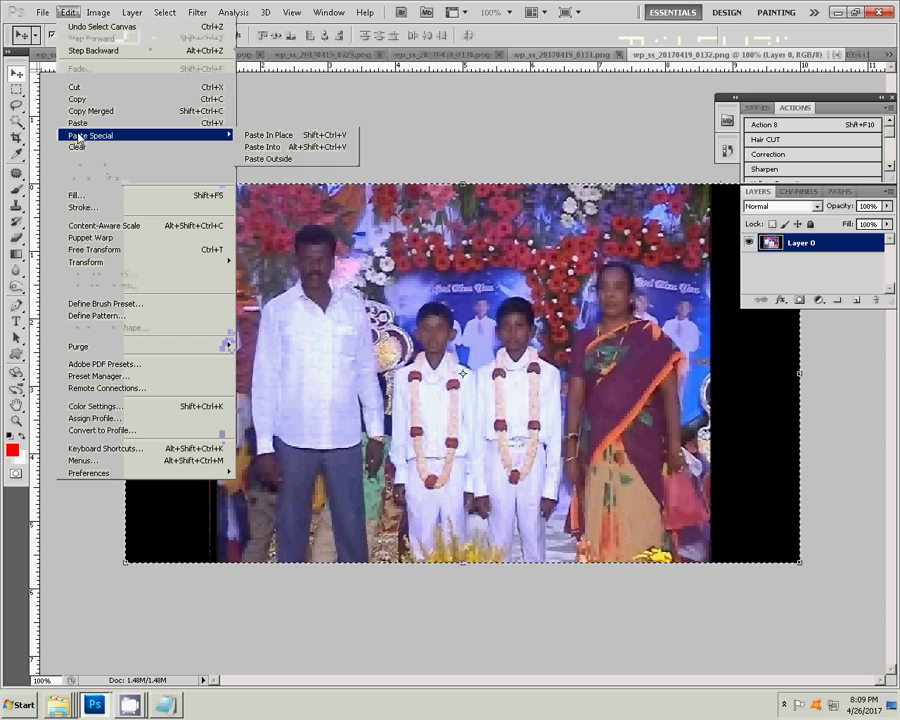
click(76, 88)
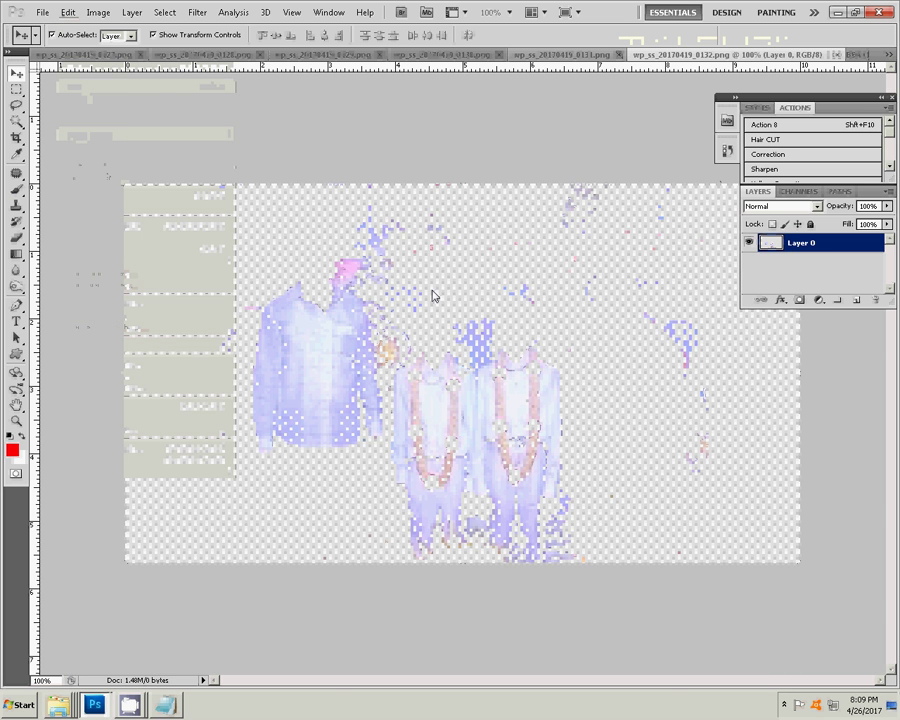
key(ctrl+w)
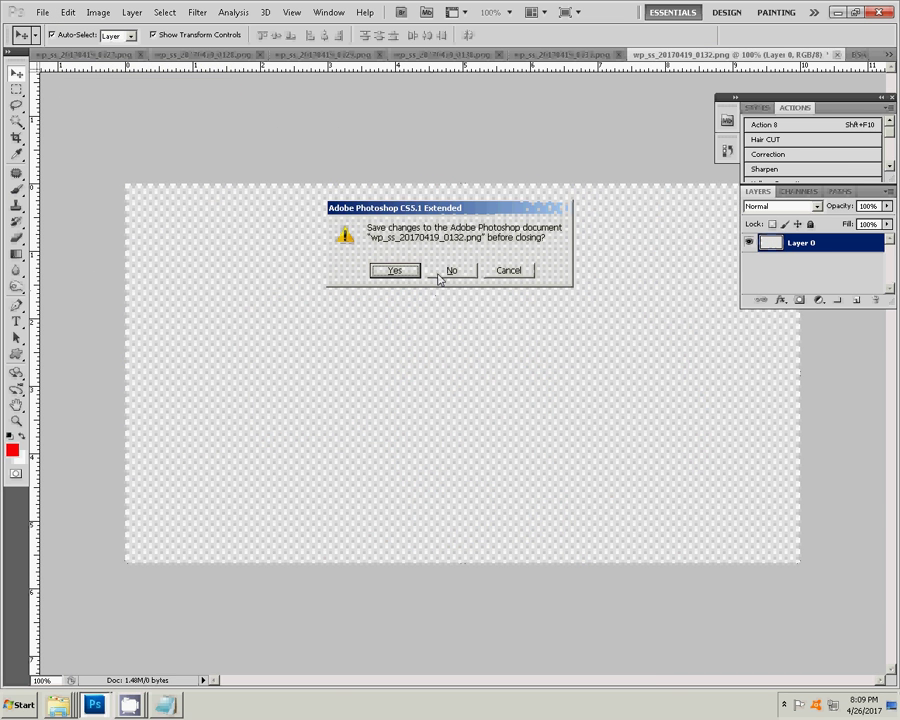
click(440, 272)
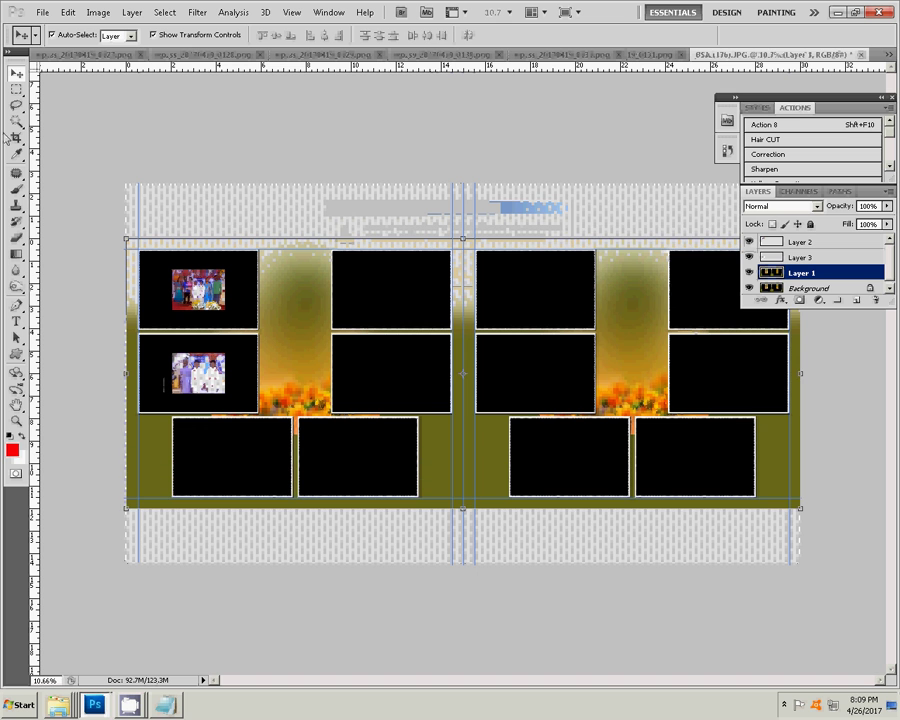
Step: Magic Wand the second top-row frame and paste the photo there as Layer 4
click(16, 119)
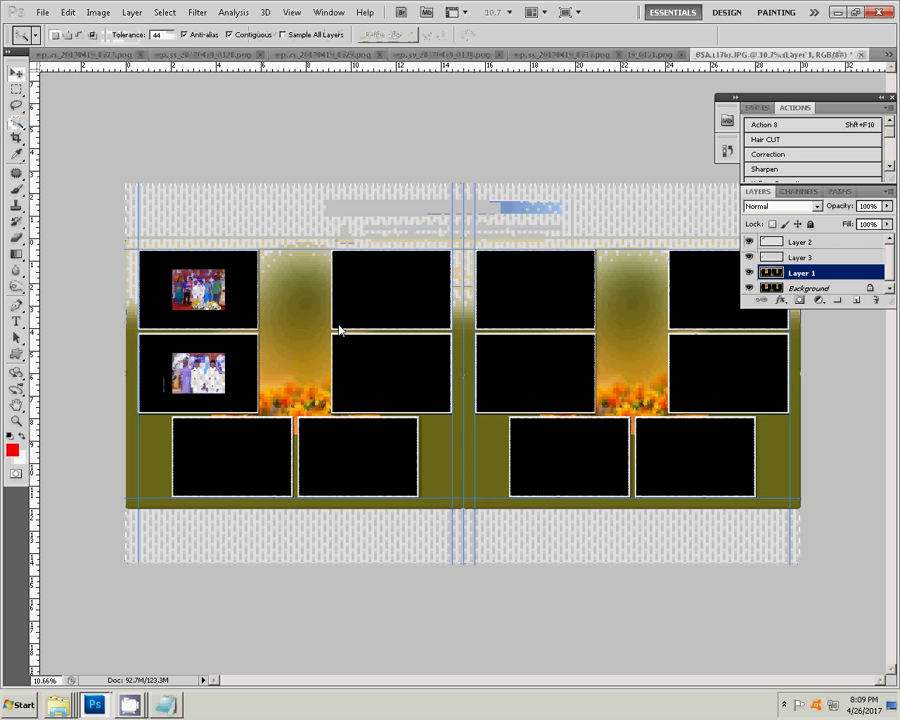
click(344, 315)
click(68, 12)
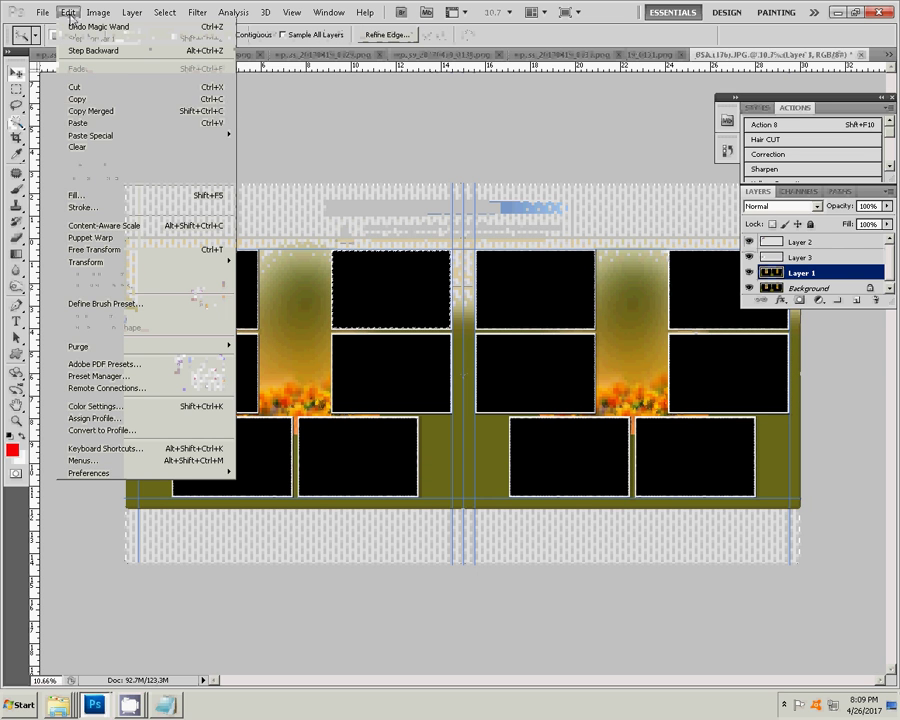
click(76, 124)
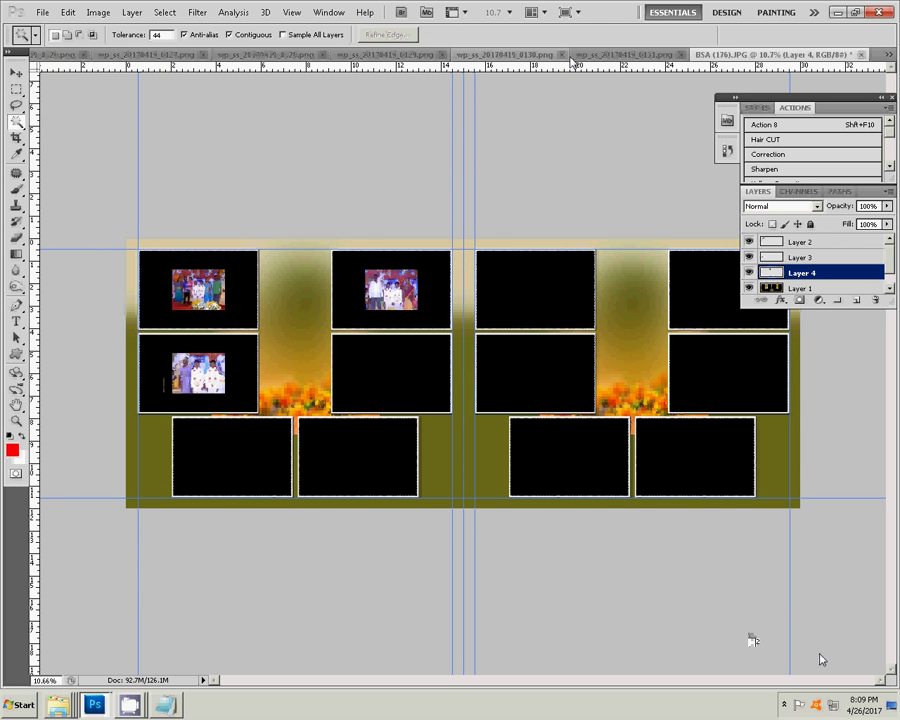
Step: Set the wp_ss_20170419_0131.png photo's Yellow–Blue colour balance to -10
click(608, 53)
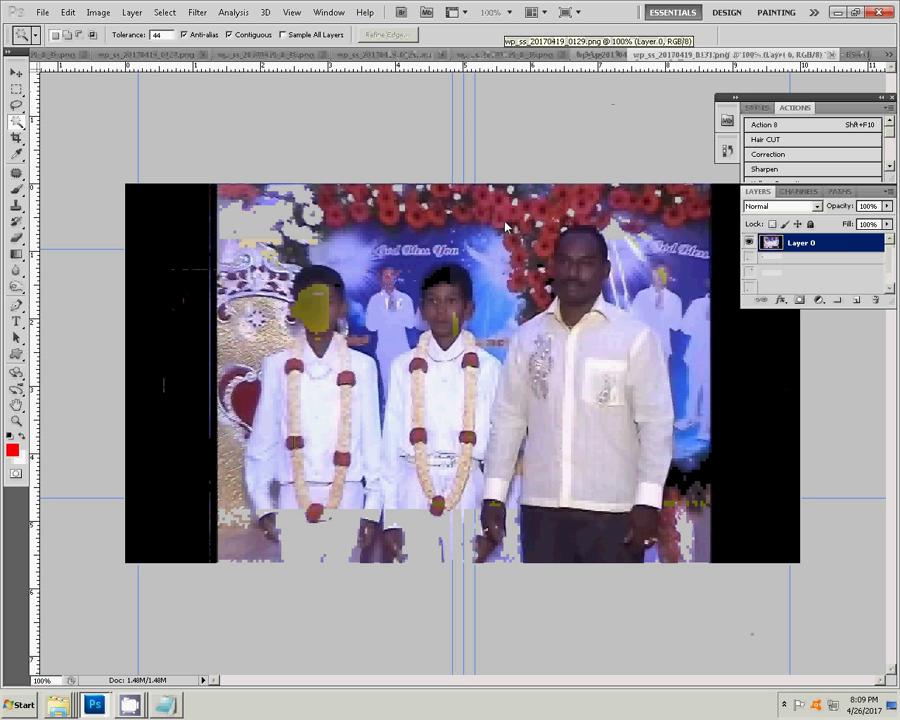
key(ctrl+b)
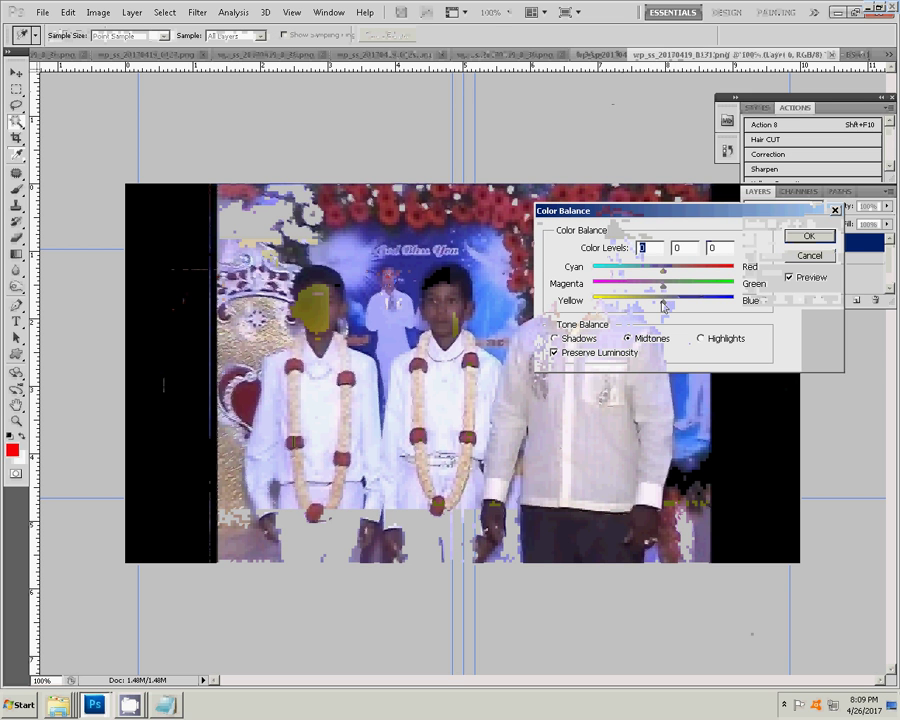
drag(662, 305, 655, 305)
click(809, 236)
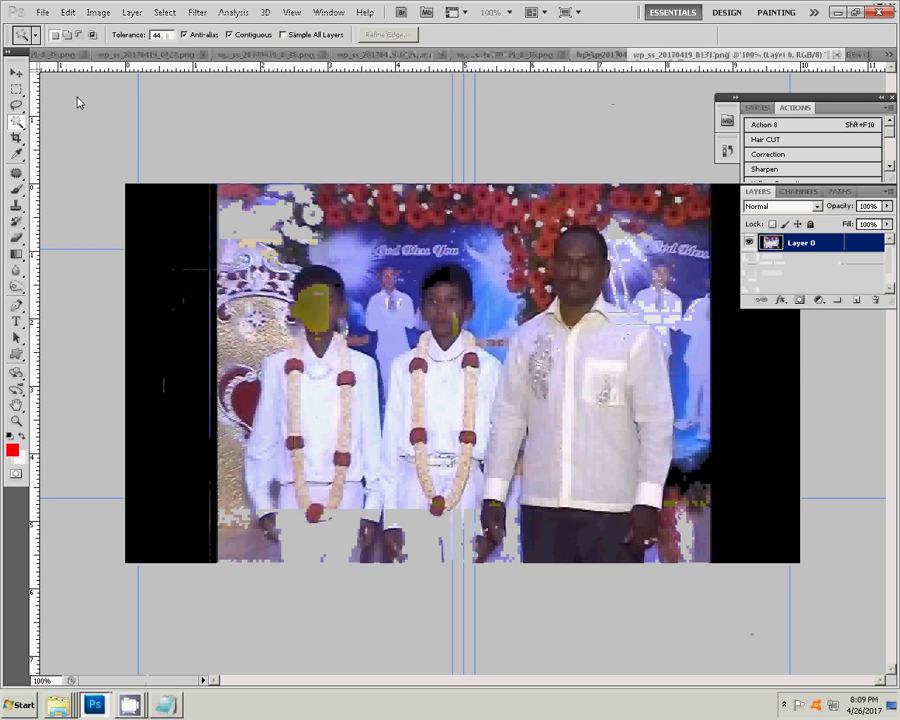
Step: Cut the whole 0131 photo to the clipboard and close it without saving
key(ctrl+a)
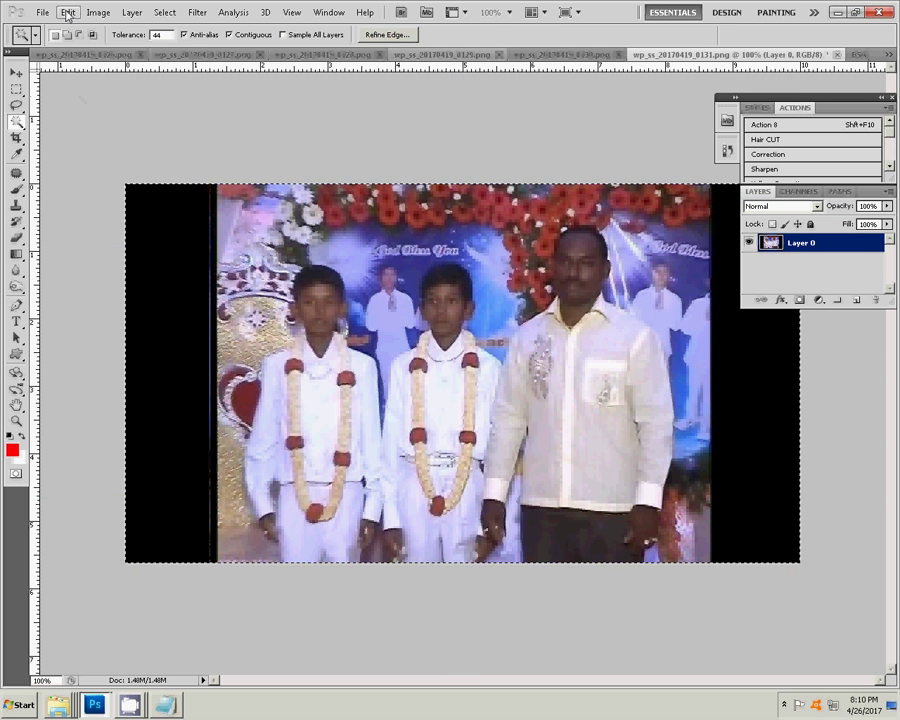
click(68, 12)
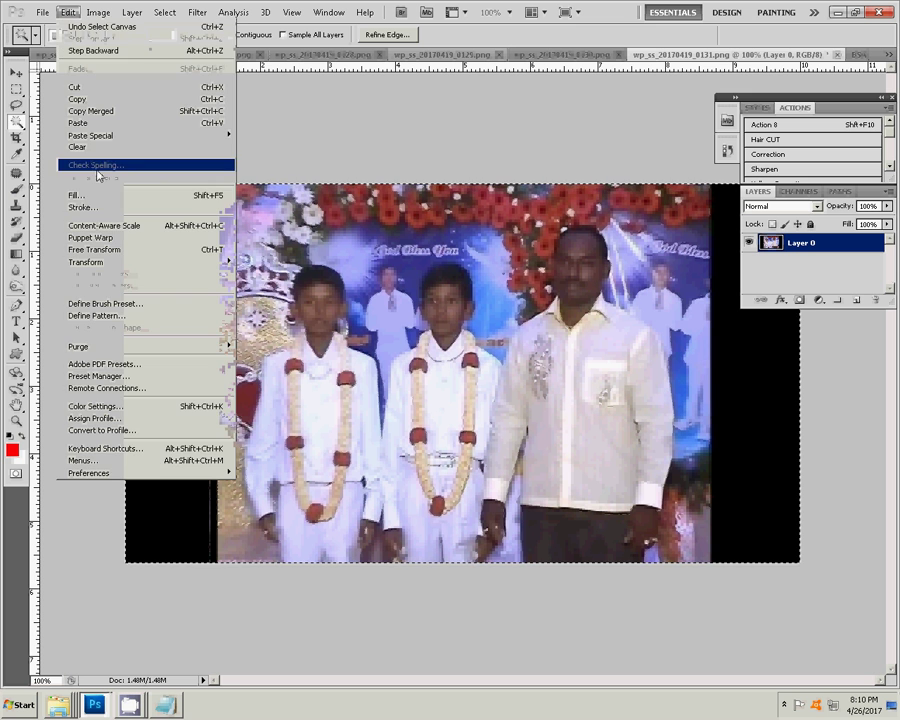
click(84, 88)
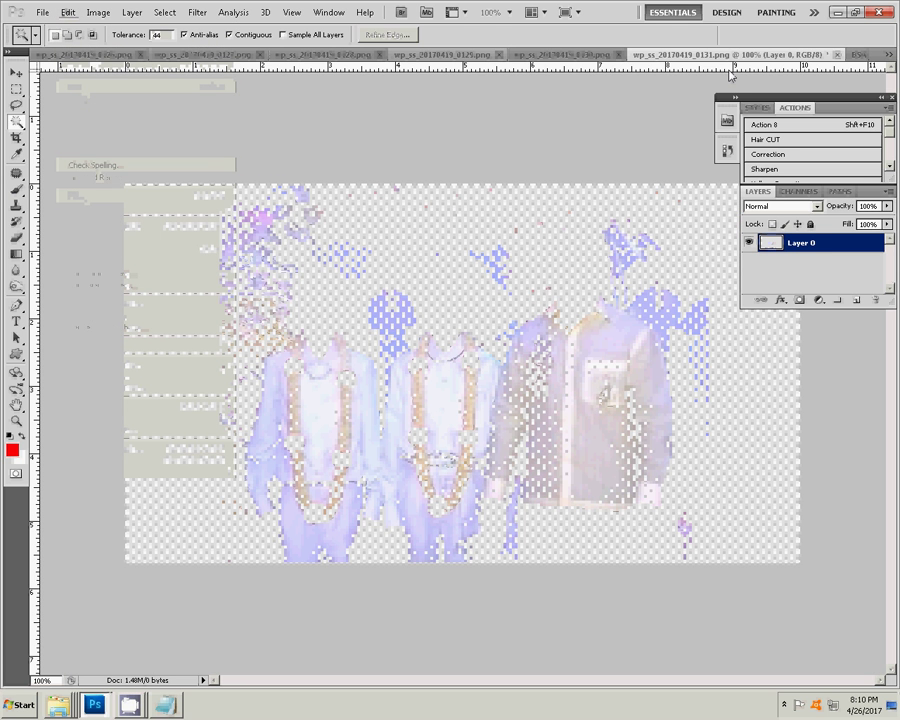
key(ctrl+w)
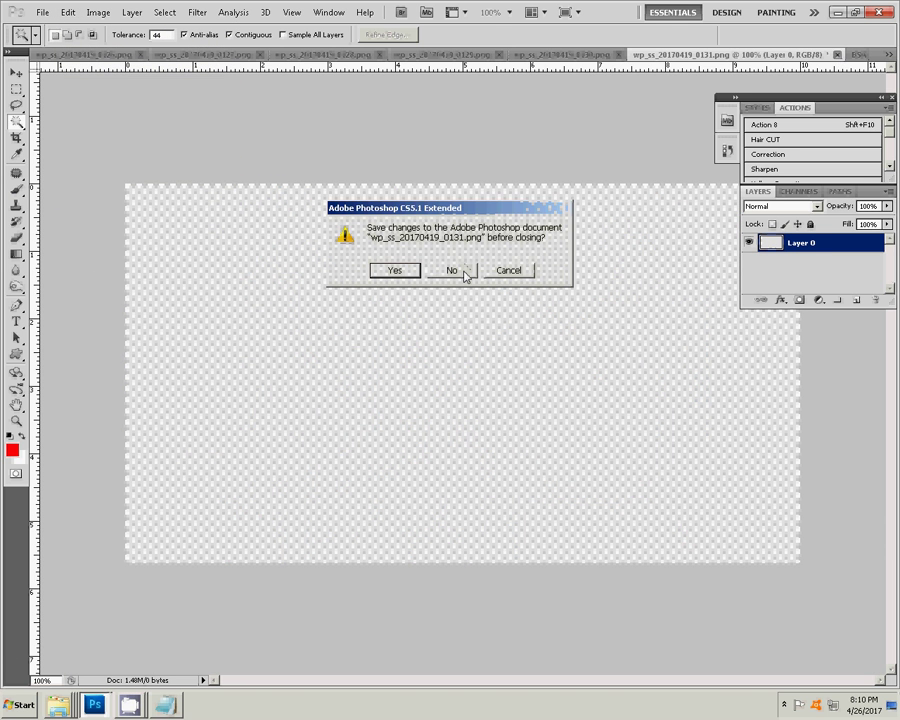
click(463, 272)
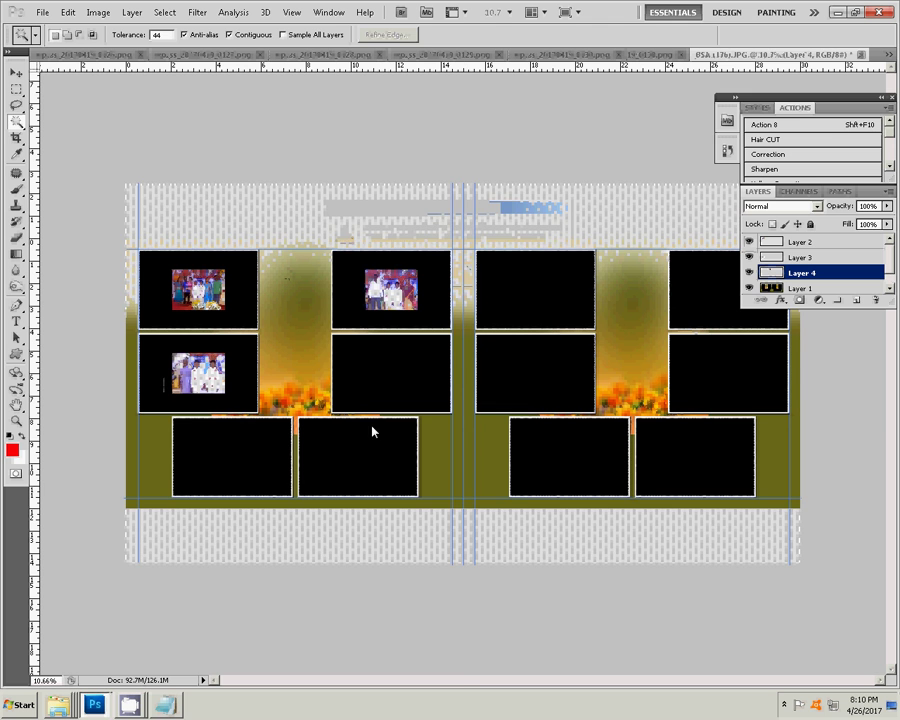
key(v)
key(ctrl+z)
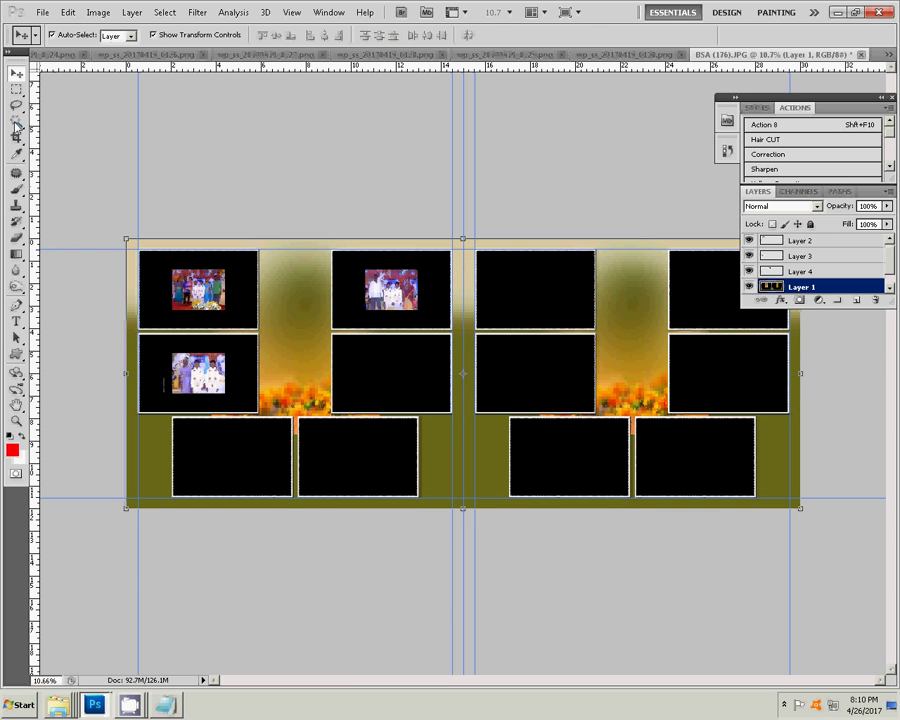
Step: Magic Wand the middle-right frame and Paste Into it, creating masked Layer 5
key(w)
click(418, 392)
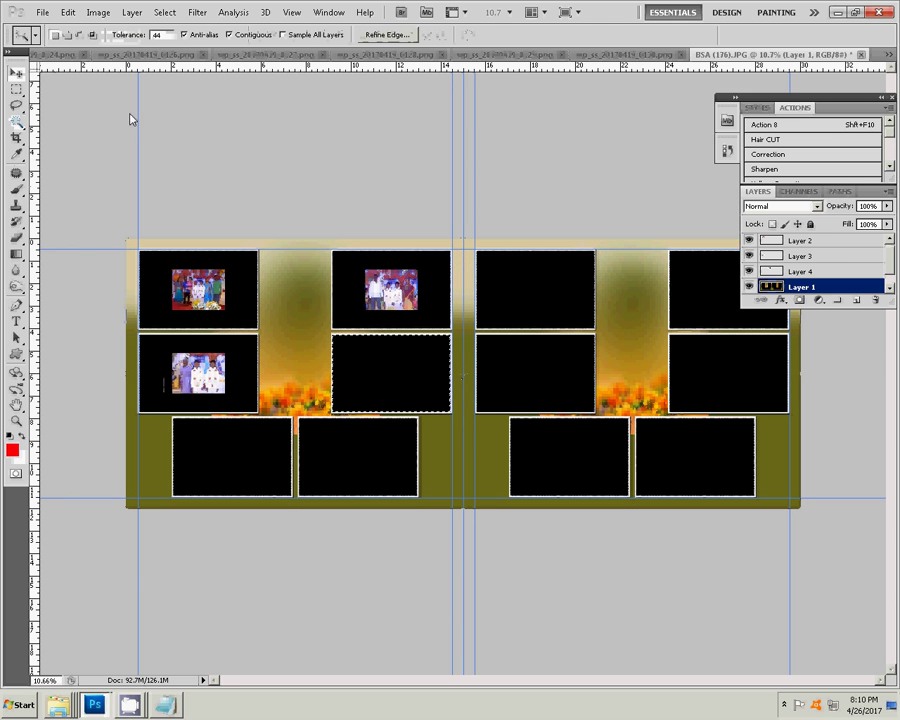
click(67, 12)
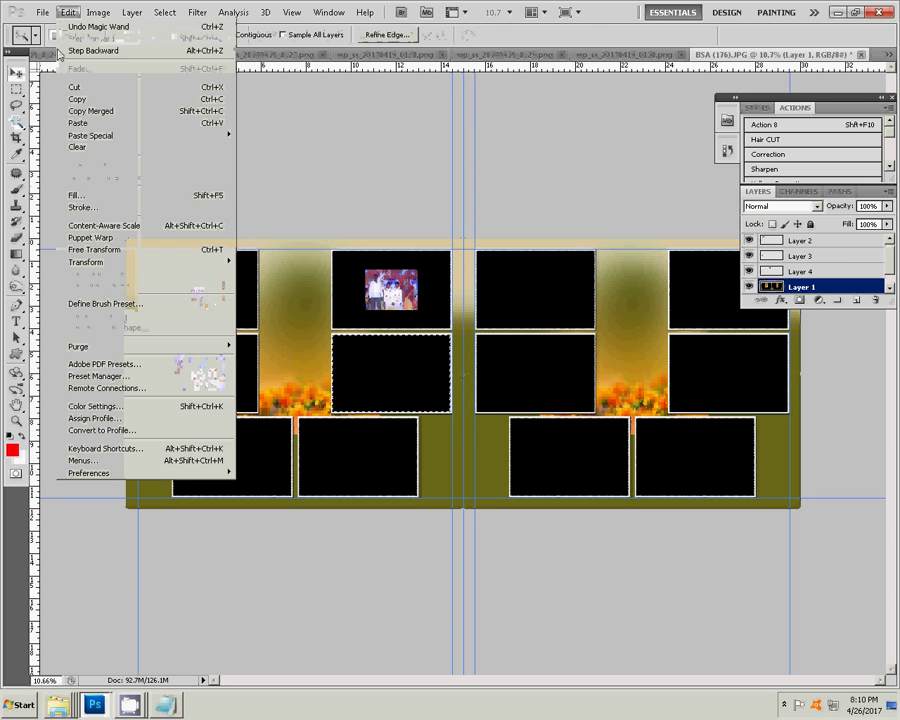
click(78, 123)
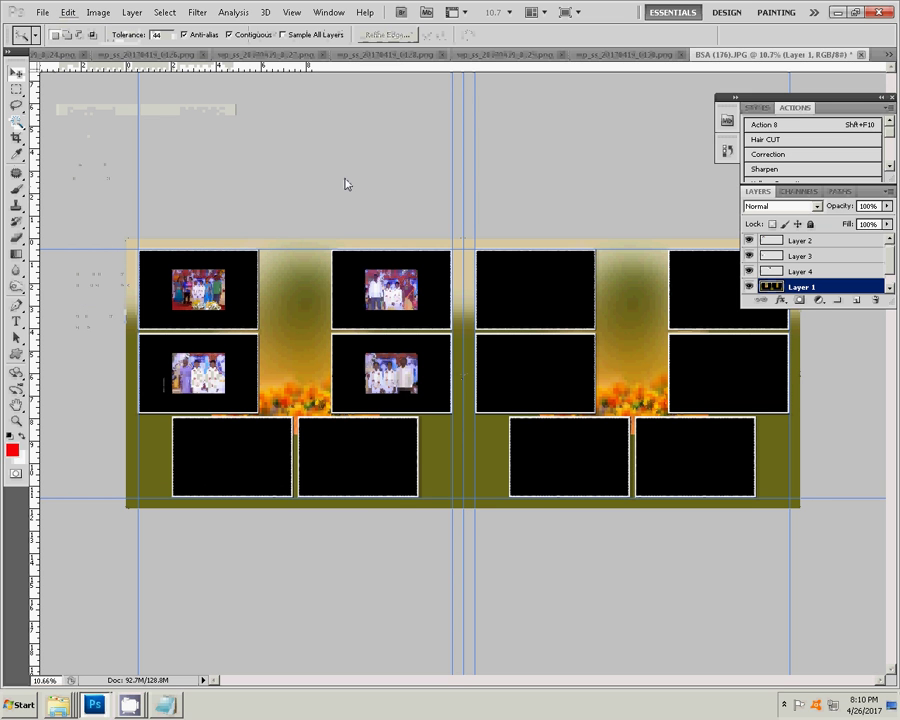
key(ctrl+z)
click(66, 12)
mouse_move(90, 135)
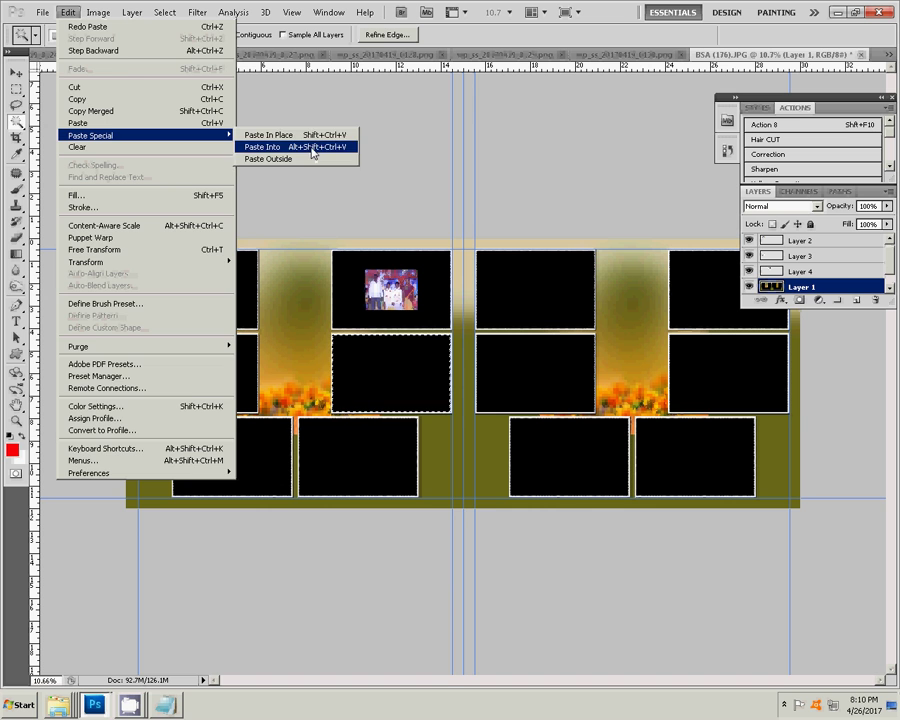
click(313, 151)
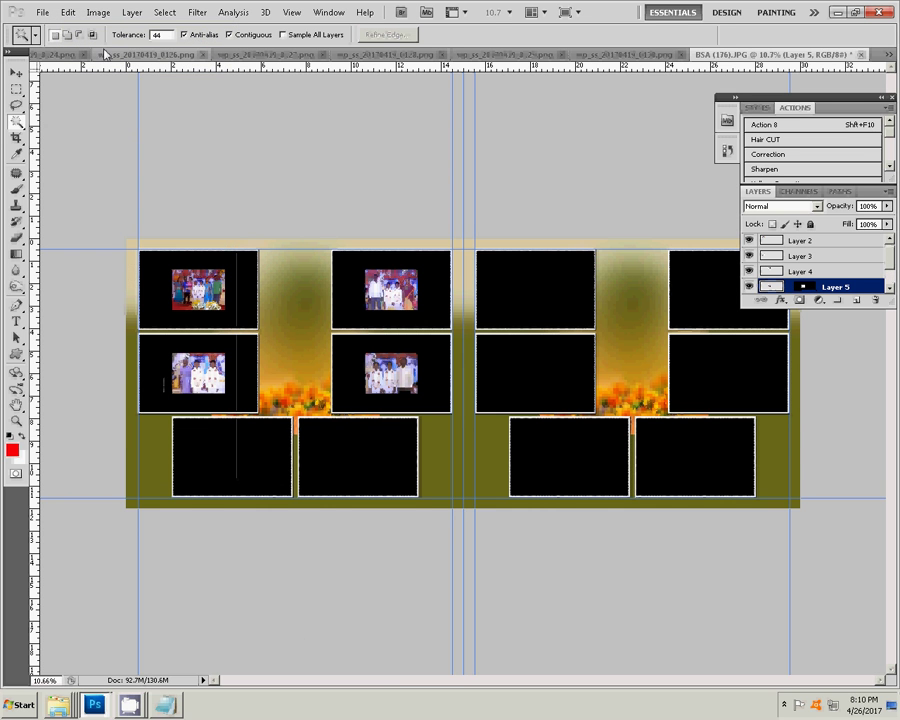
key(c)
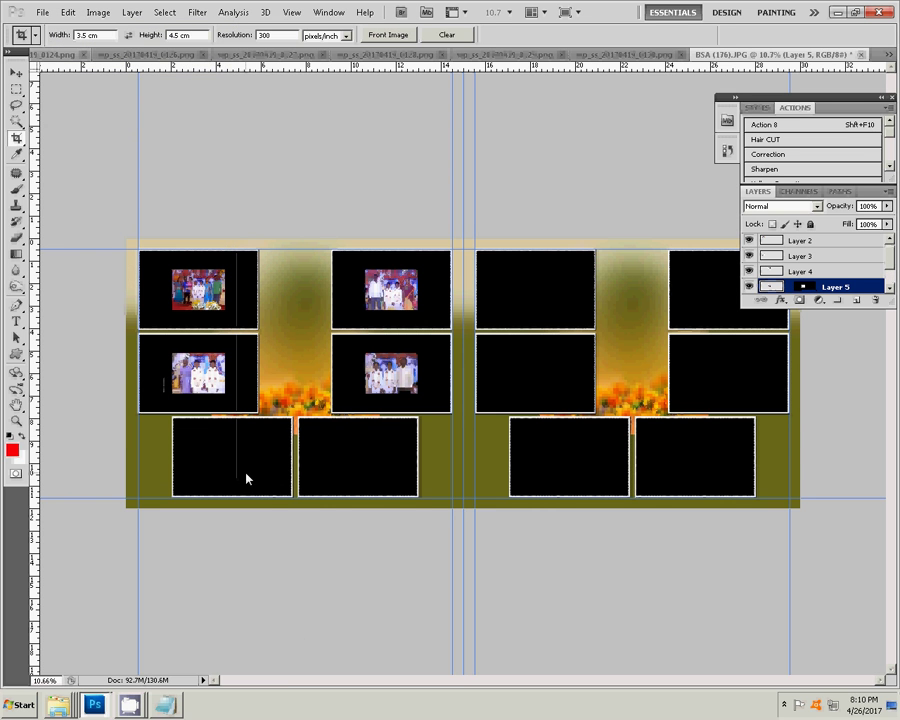
key(v)
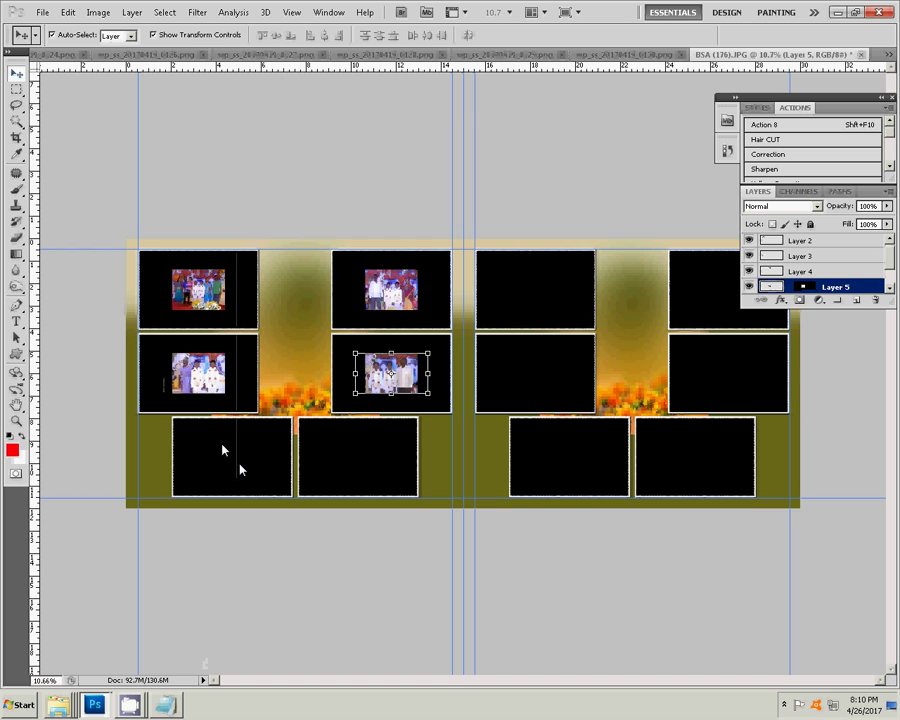
click(222, 446)
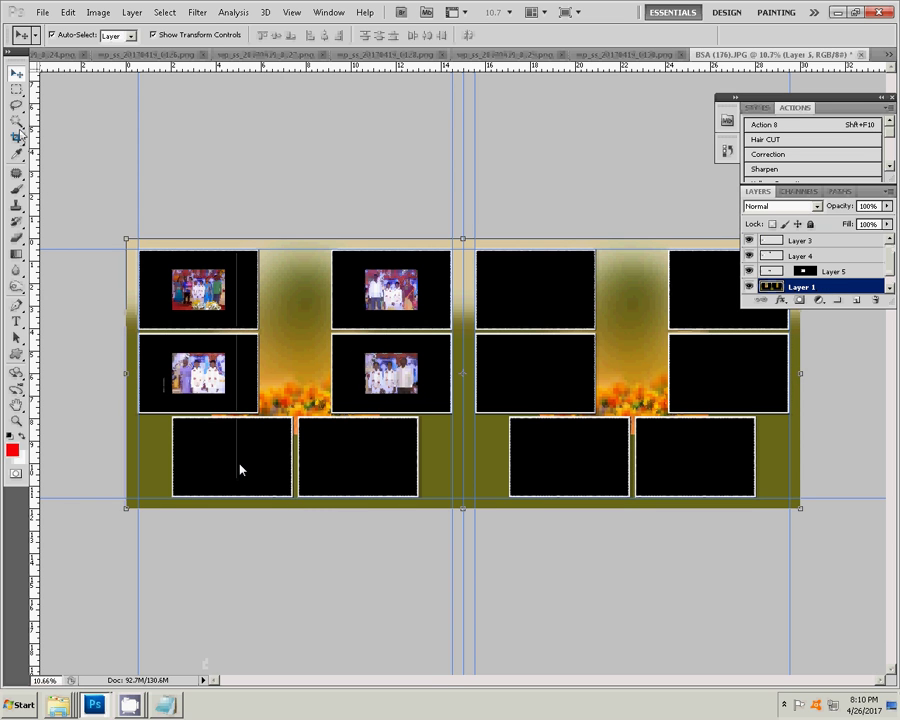
click(15, 119)
Step: Paste the family photo into the left page's bottom-left frame as Layer 6 and centre it
click(240, 468)
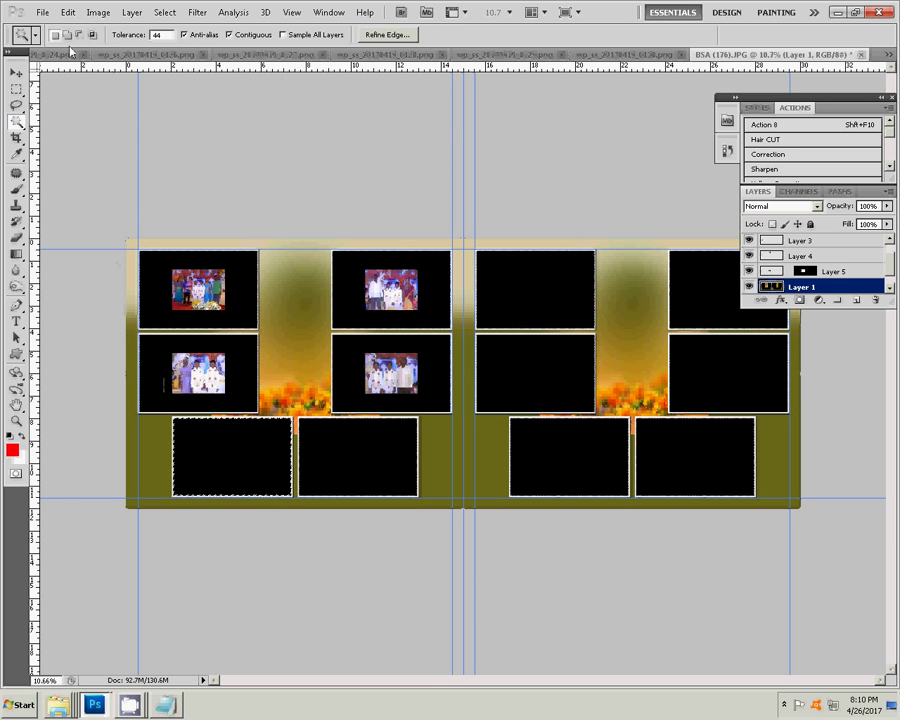
click(97, 12)
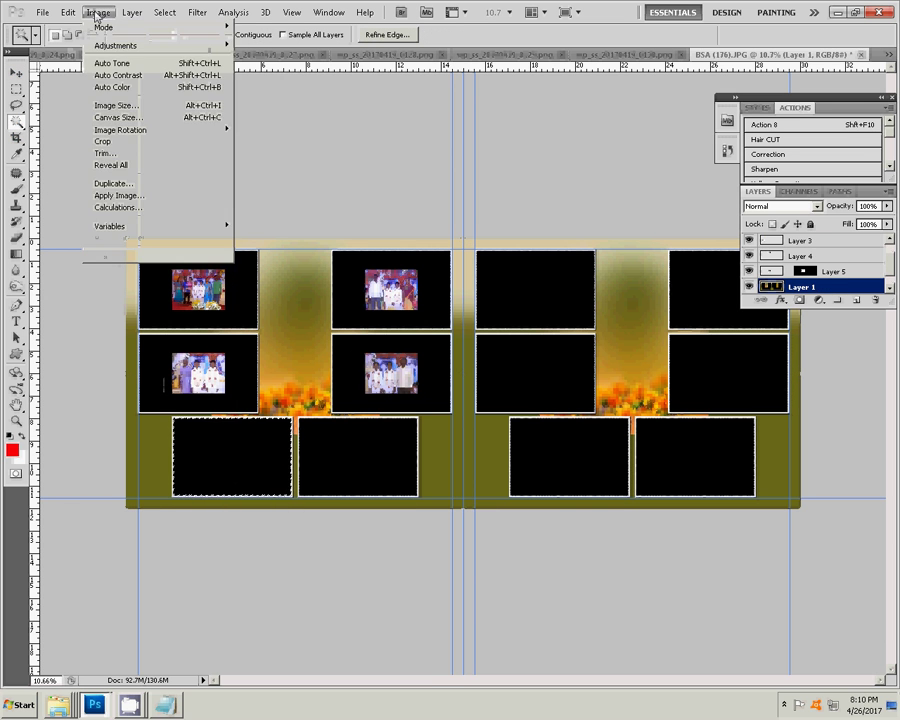
mouse_move(120, 135)
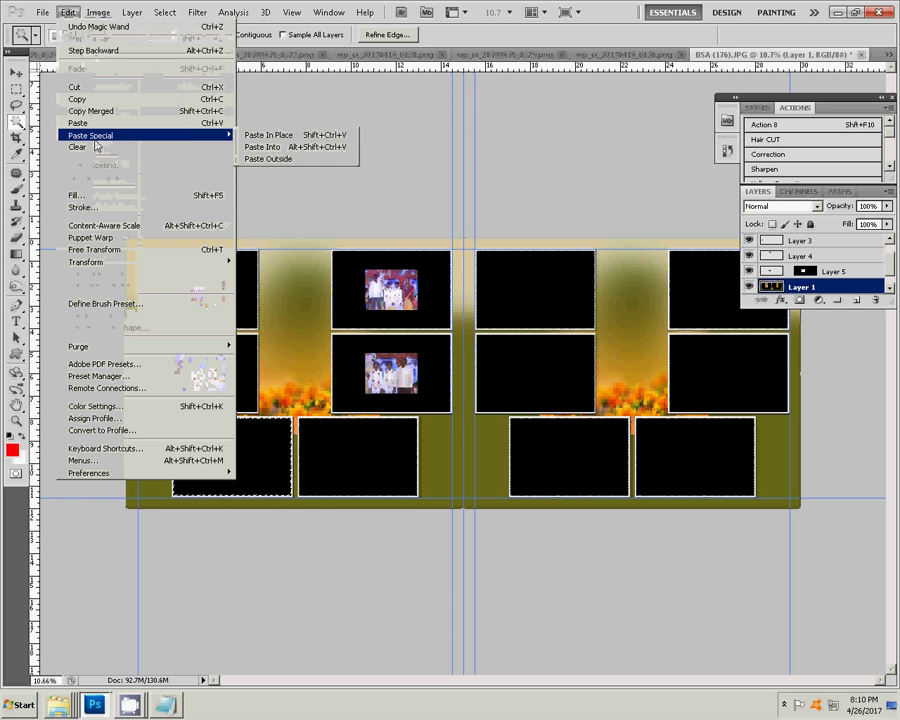
click(288, 152)
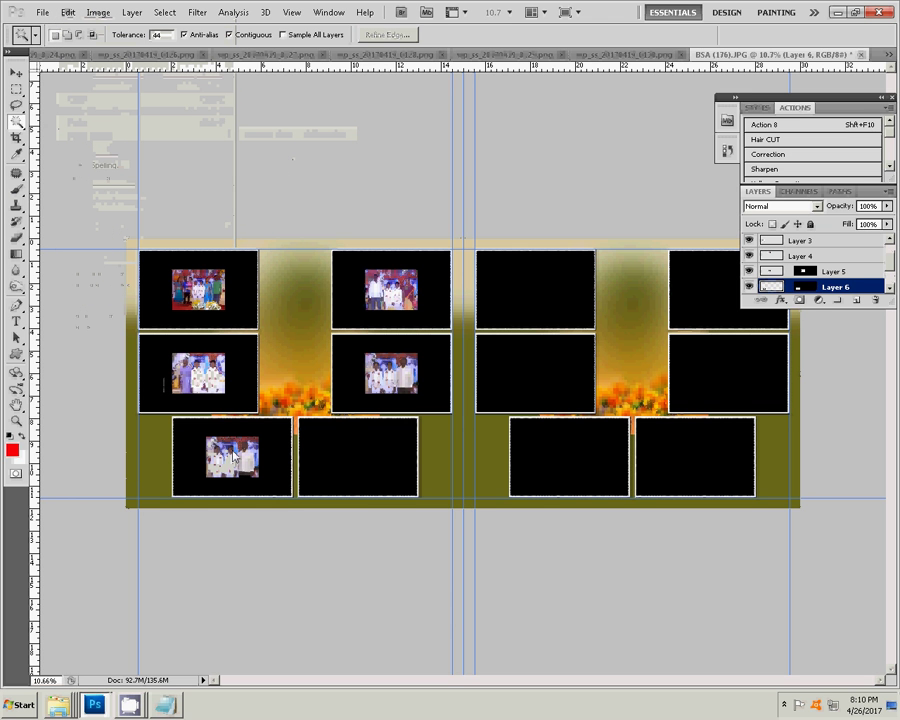
key(c)
key(v)
mouse_move(244, 454)
mouse_down()
mouse_move(262, 427)
mouse_move(240, 452)
mouse_up()
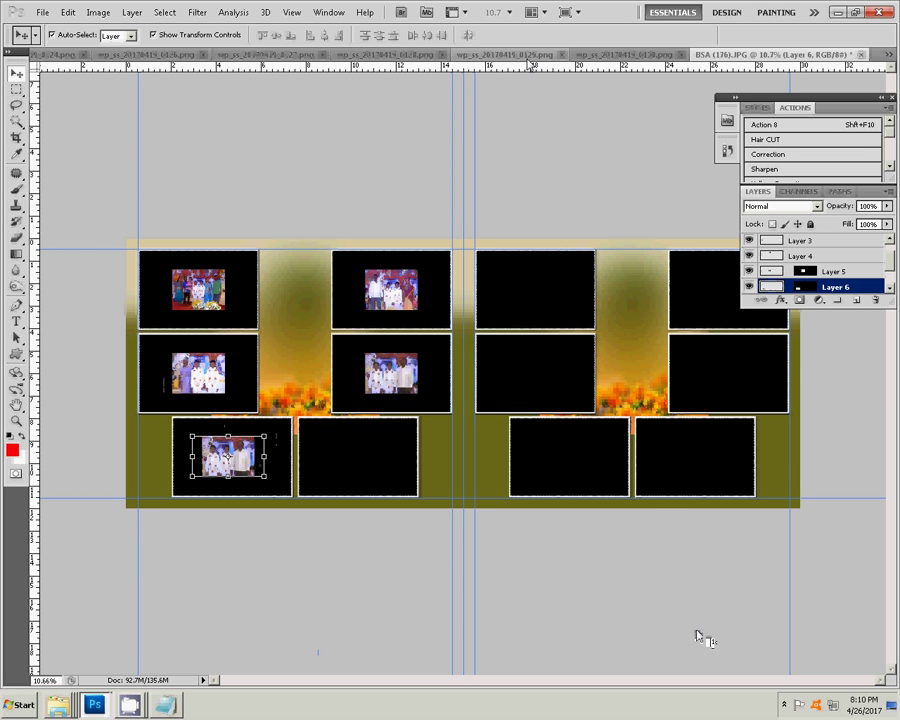
Step: Brighten wp_ss_20170419_0129.png with the Correction action, cut it, close it unsaved and paste
click(505, 53)
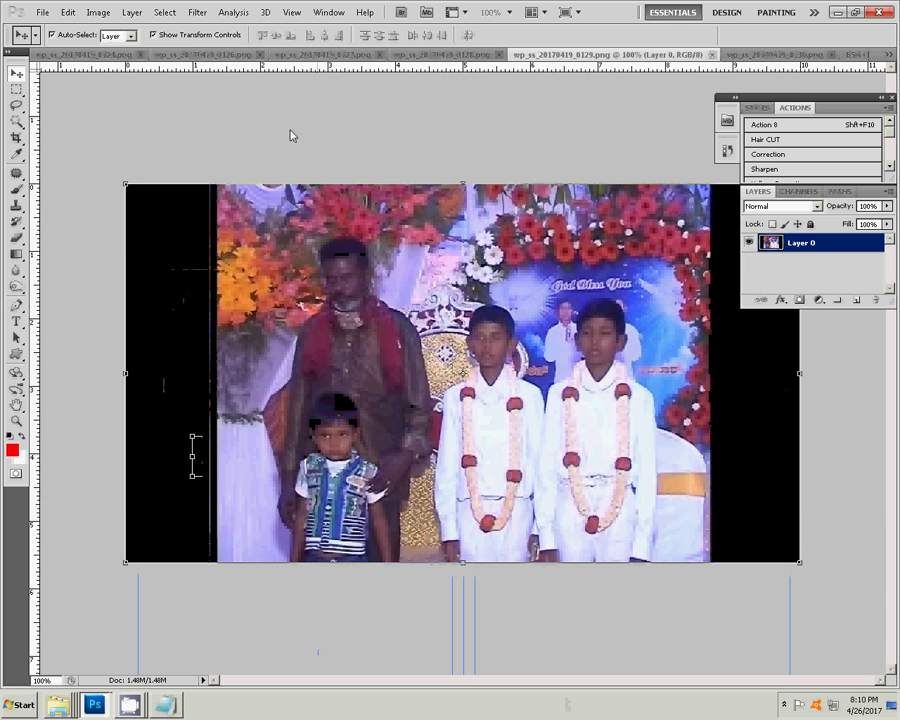
click(779, 156)
click(68, 12)
click(80, 99)
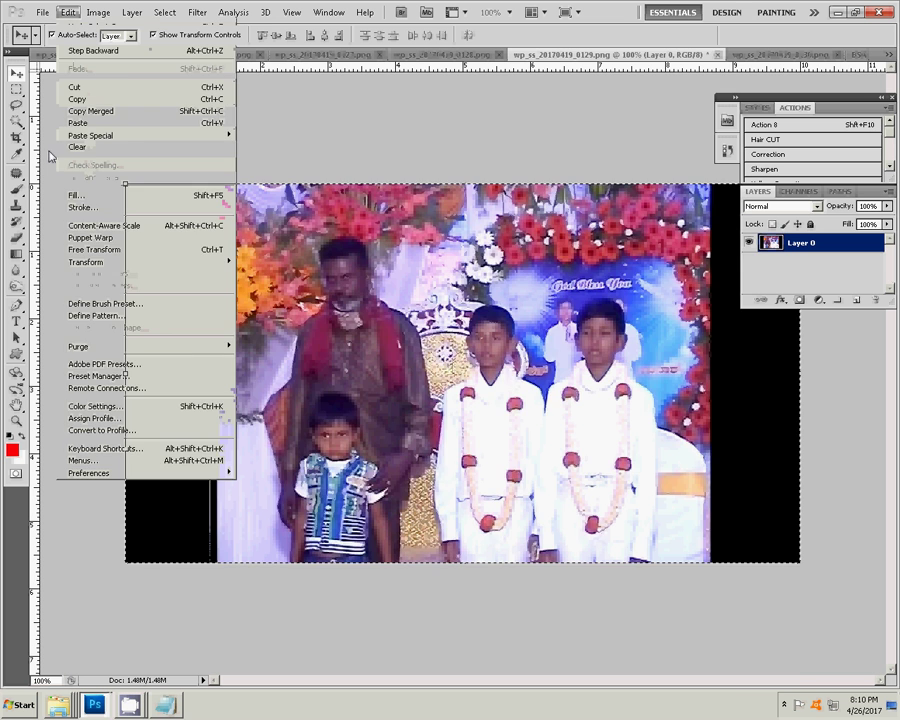
key(ctrl+w)
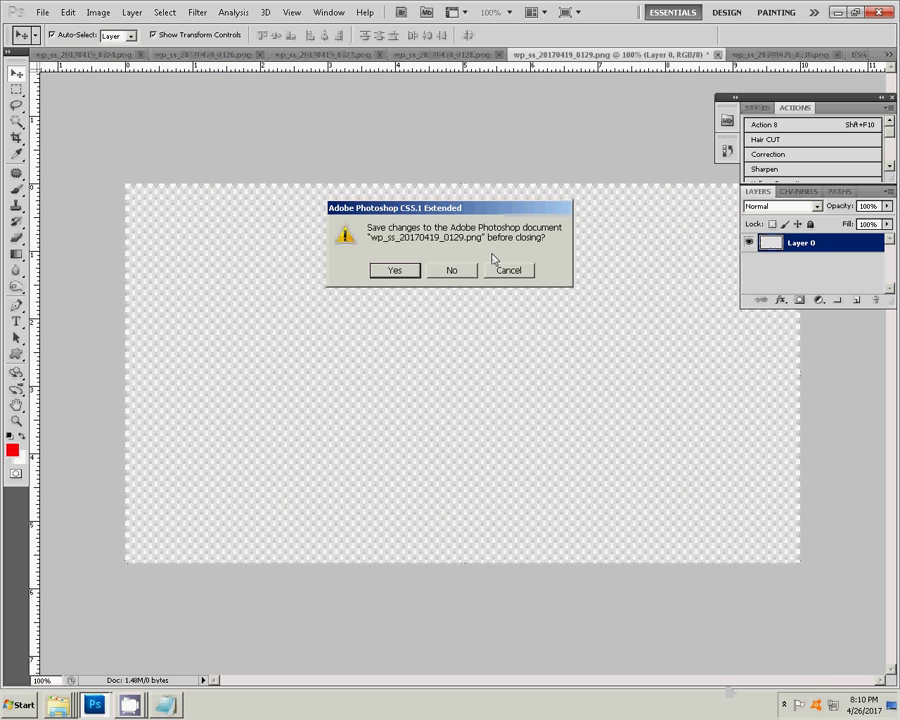
click(455, 271)
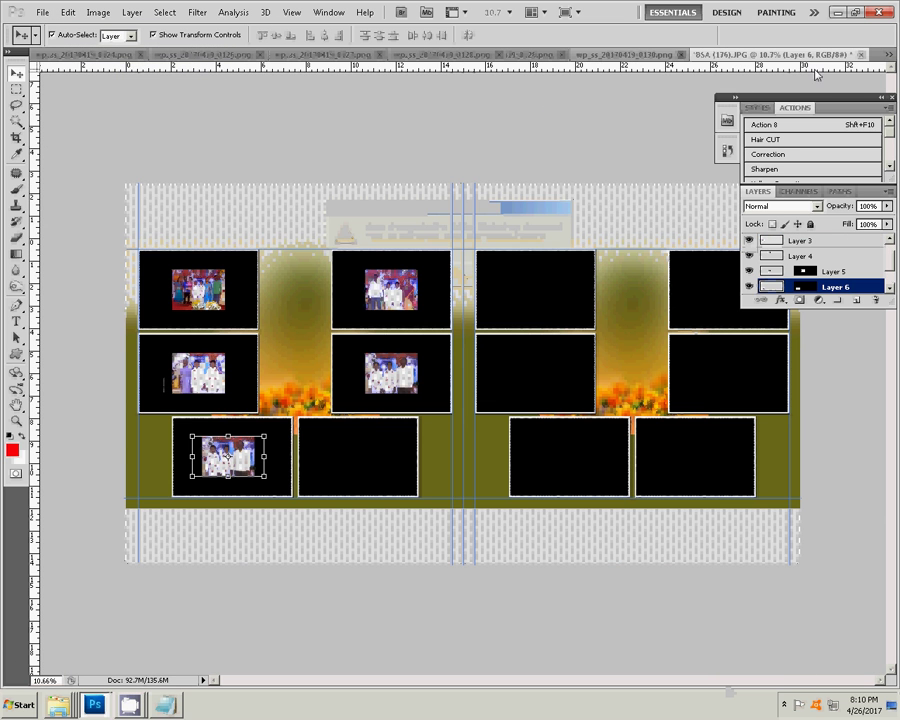
key(ctrl+v)
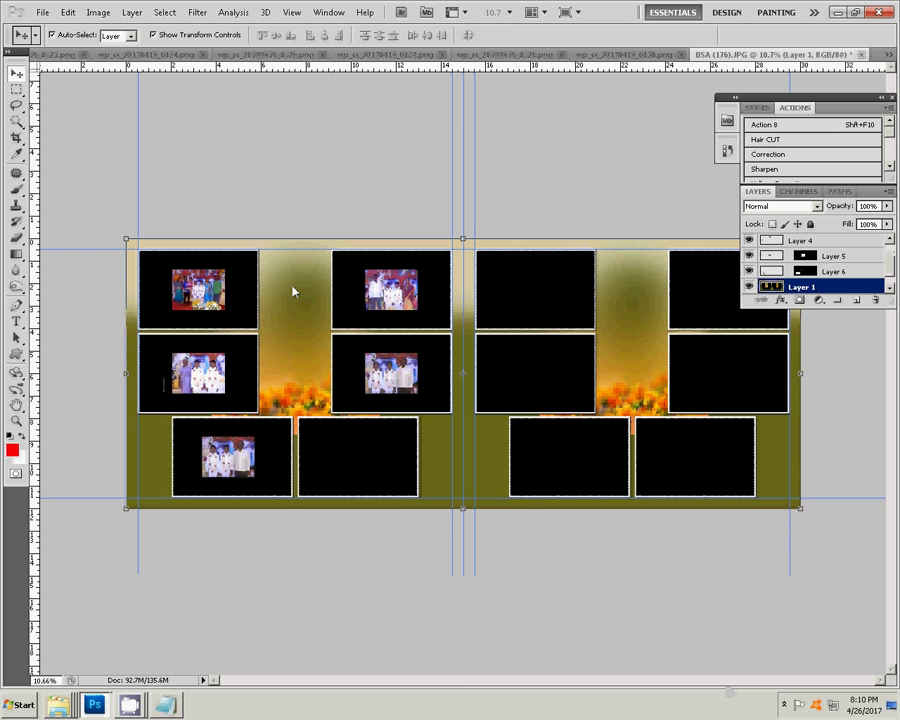
Step: Paste the photo into the left page's bottom-right frame as Layer 7, then show wp_ss_20170419_0130.png
key(Return)
key(w)
click(366, 474)
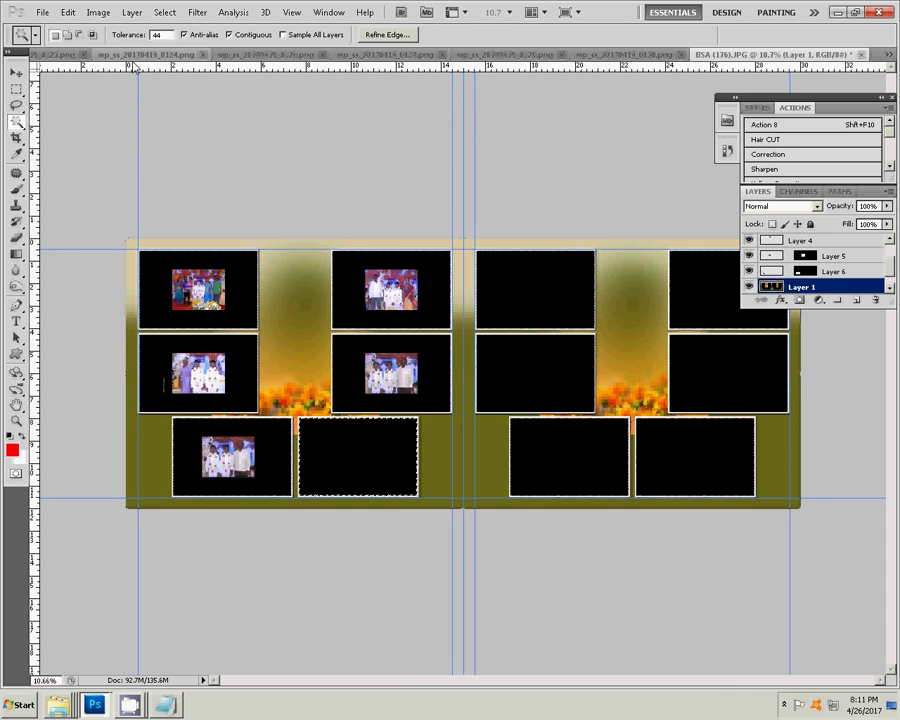
click(70, 13)
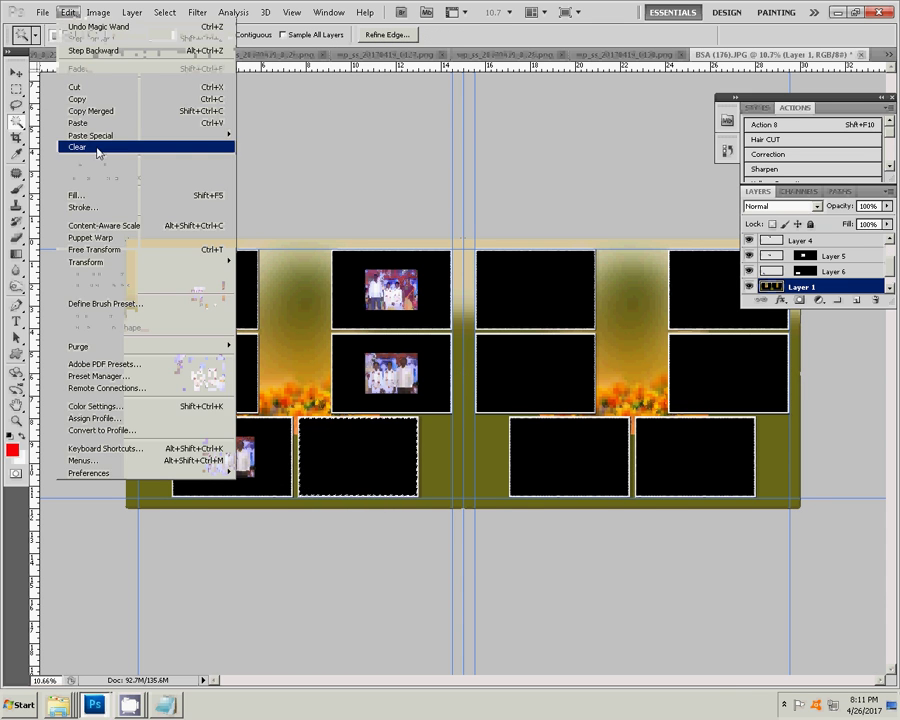
mouse_move(91, 135)
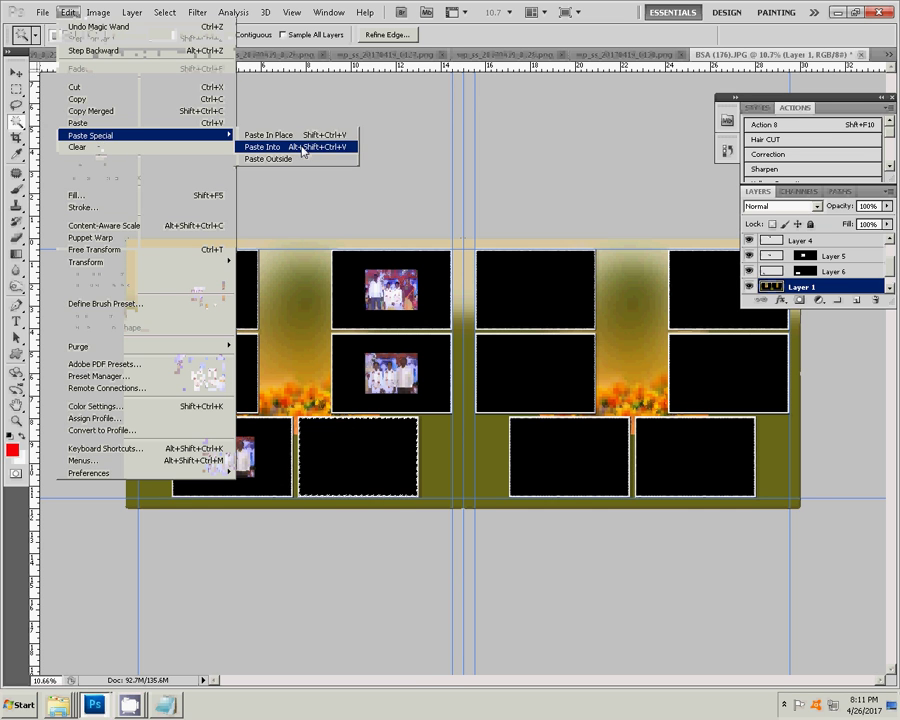
click(302, 147)
key(v)
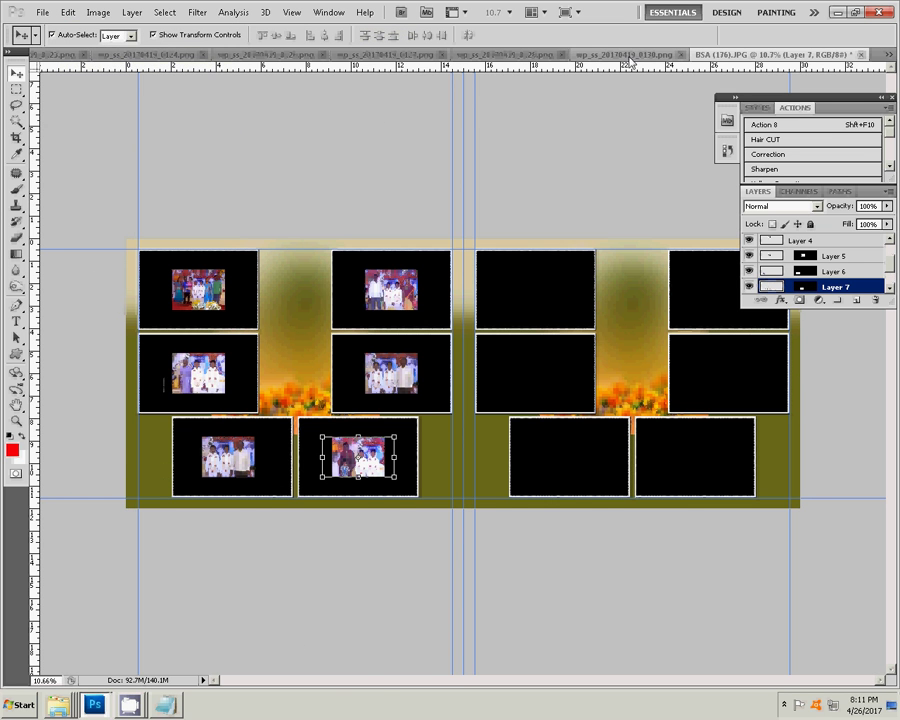
click(593, 52)
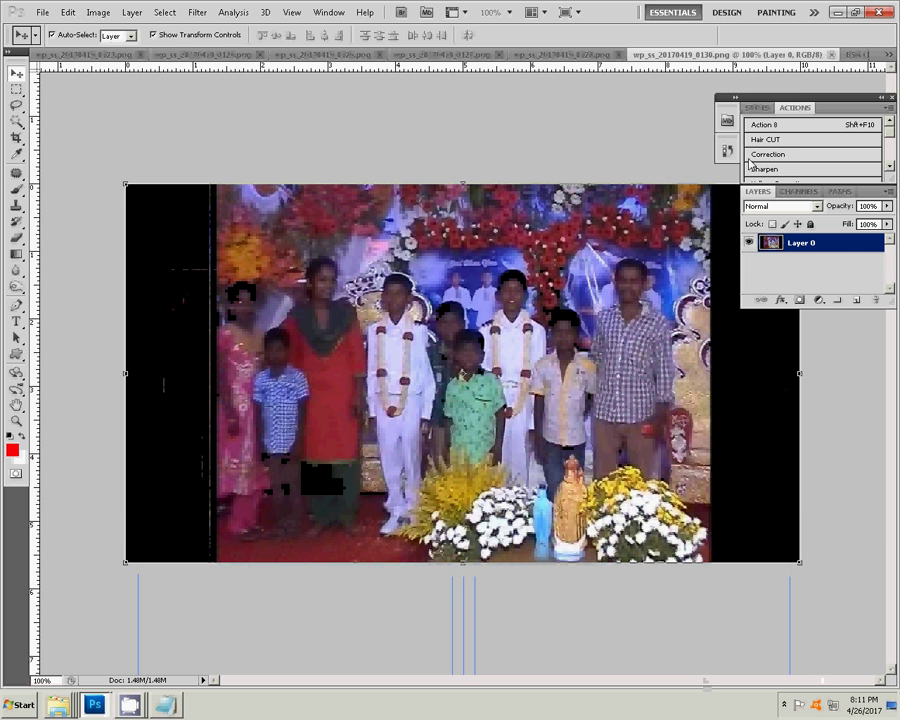
Step: Apply the saved colour correction to wp_ss_20170419_0130.png, cut it and close it without saving
click(752, 156)
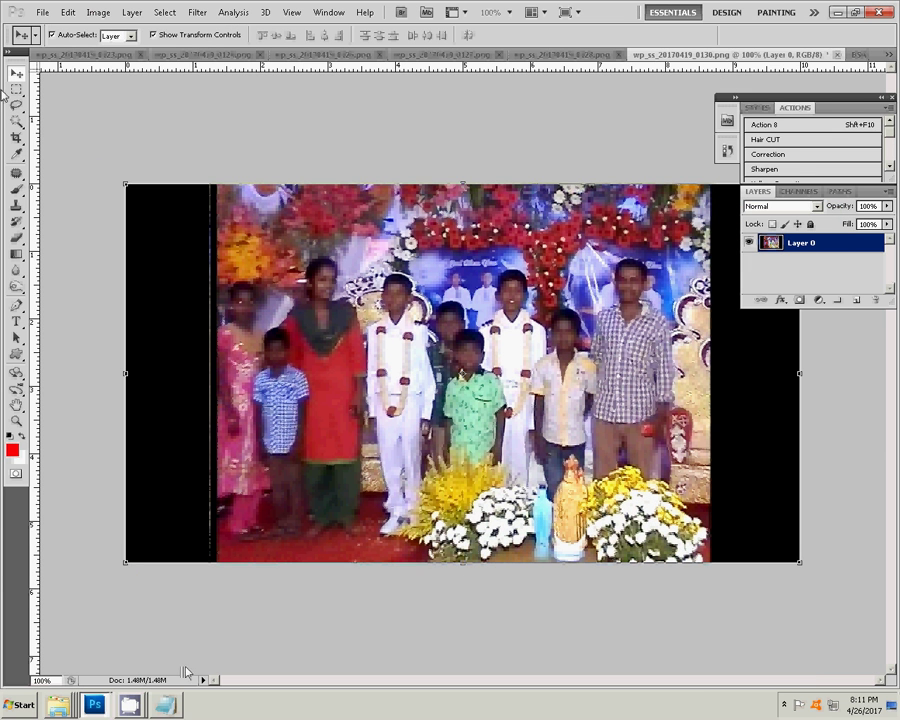
key(m)
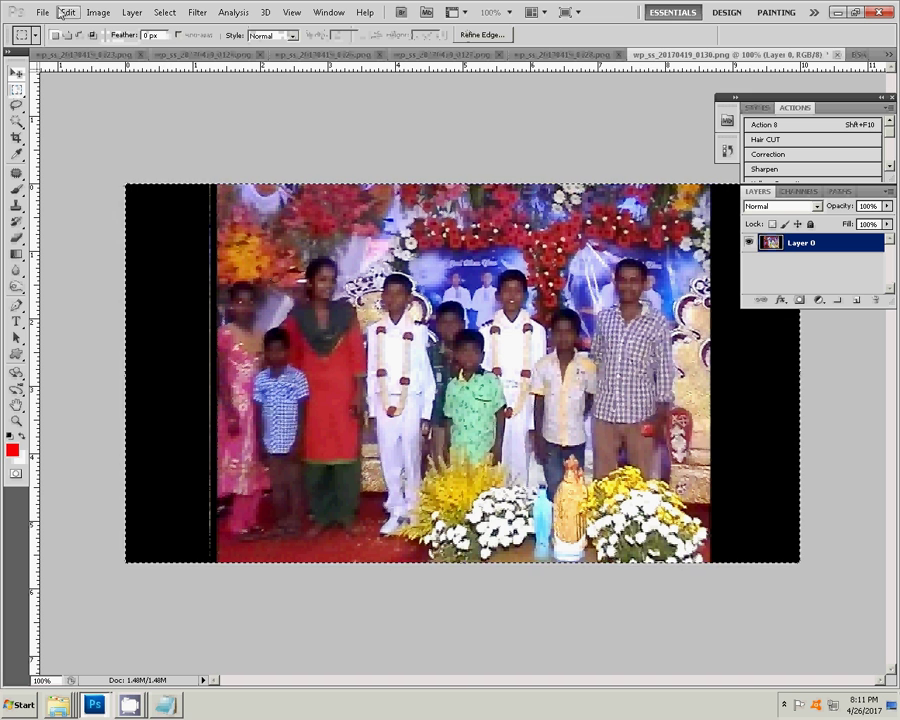
click(66, 12)
click(74, 87)
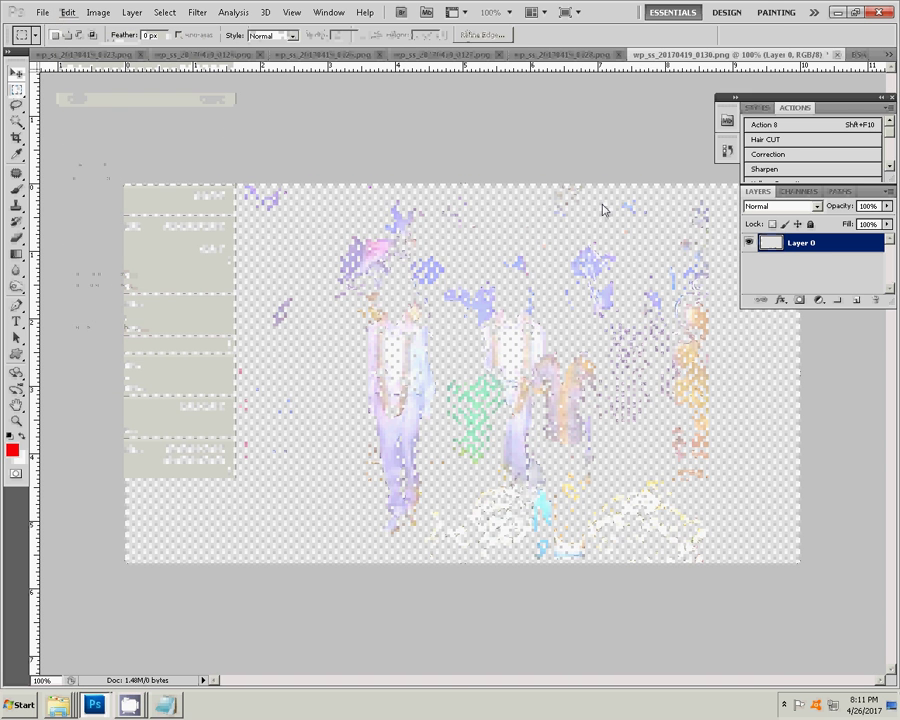
key(ctrl+w)
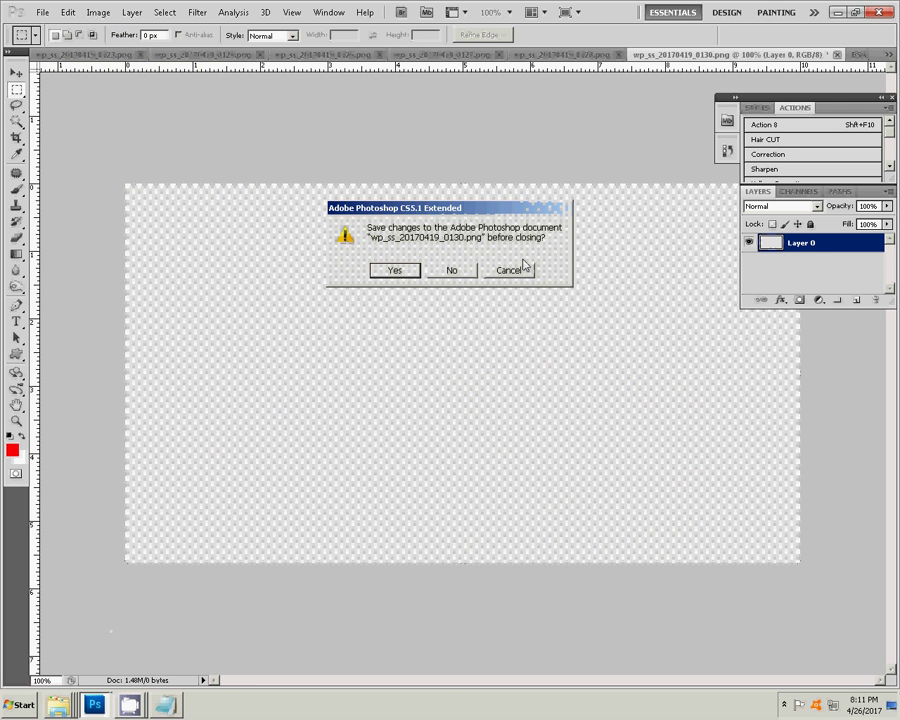
click(457, 271)
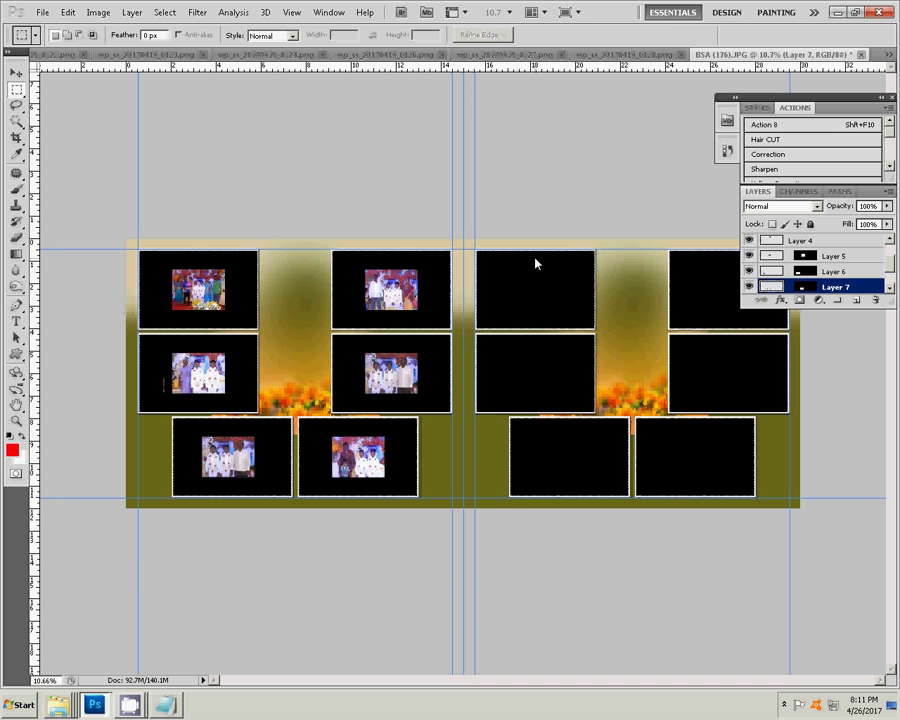
Step: Paste the photo into the right page's top-left frame as masked Layer 8
click(16, 73)
click(535, 310)
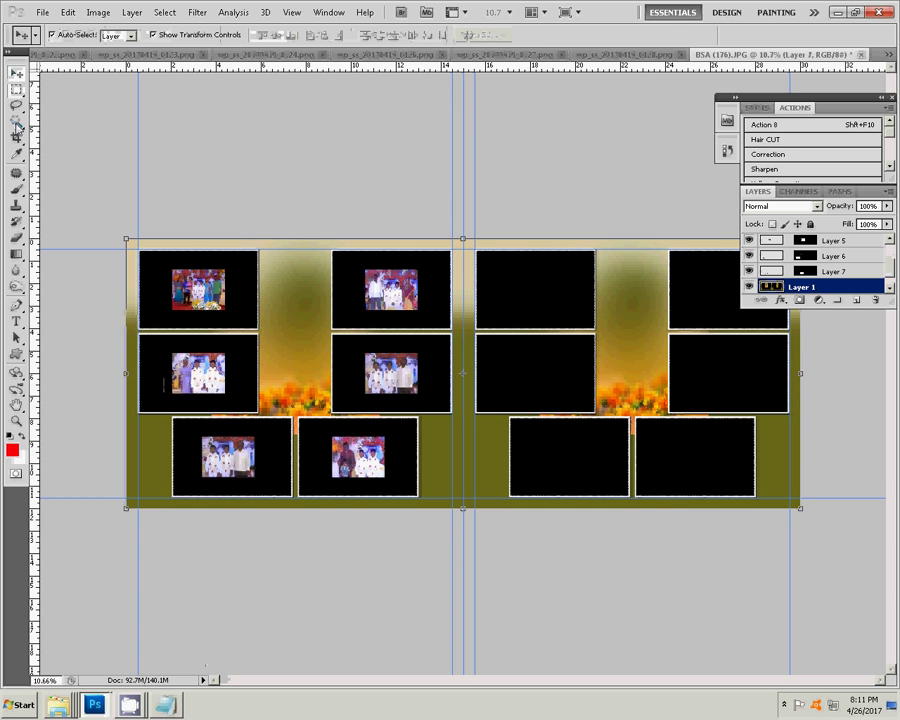
click(16, 120)
click(520, 297)
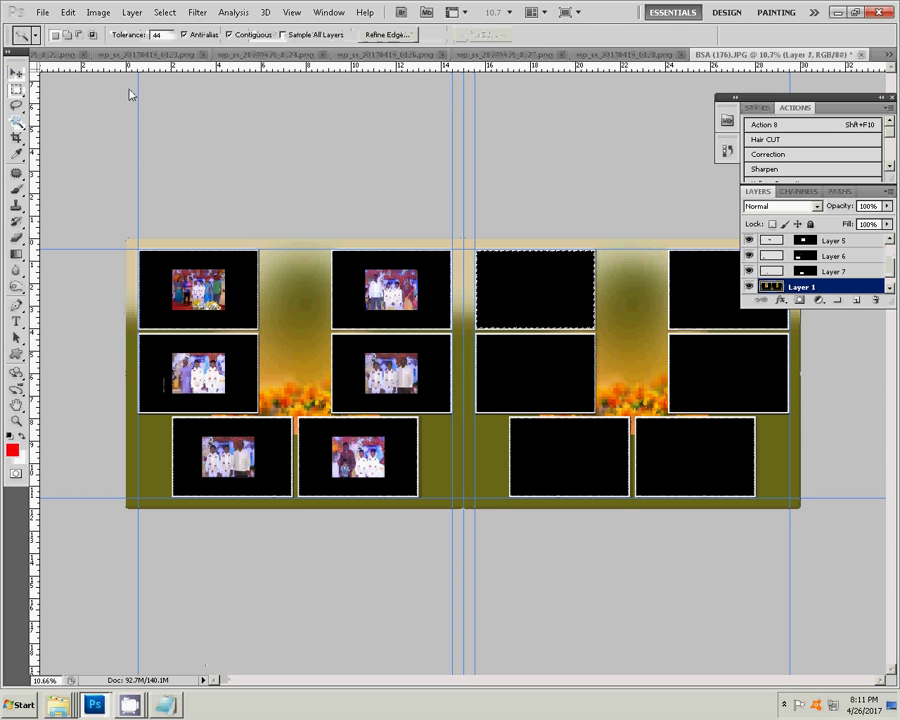
click(68, 12)
mouse_move(90, 135)
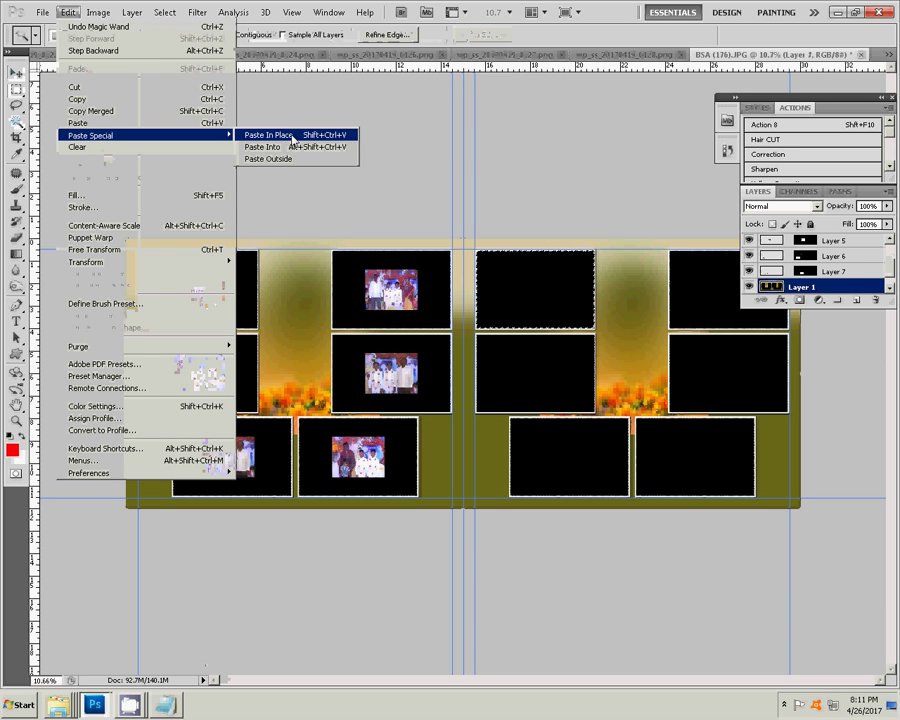
click(286, 150)
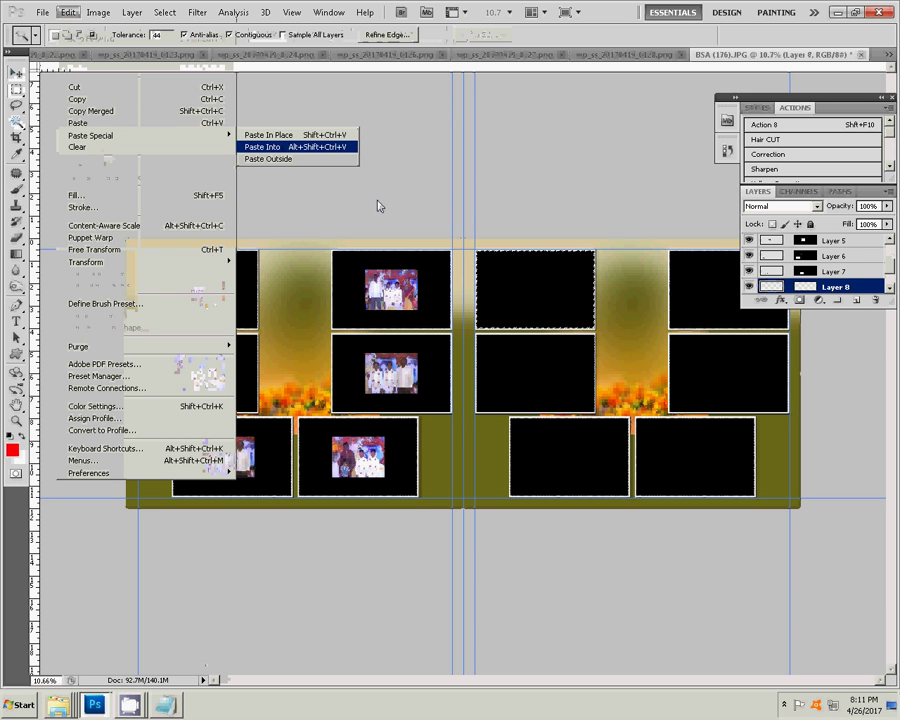
key(v)
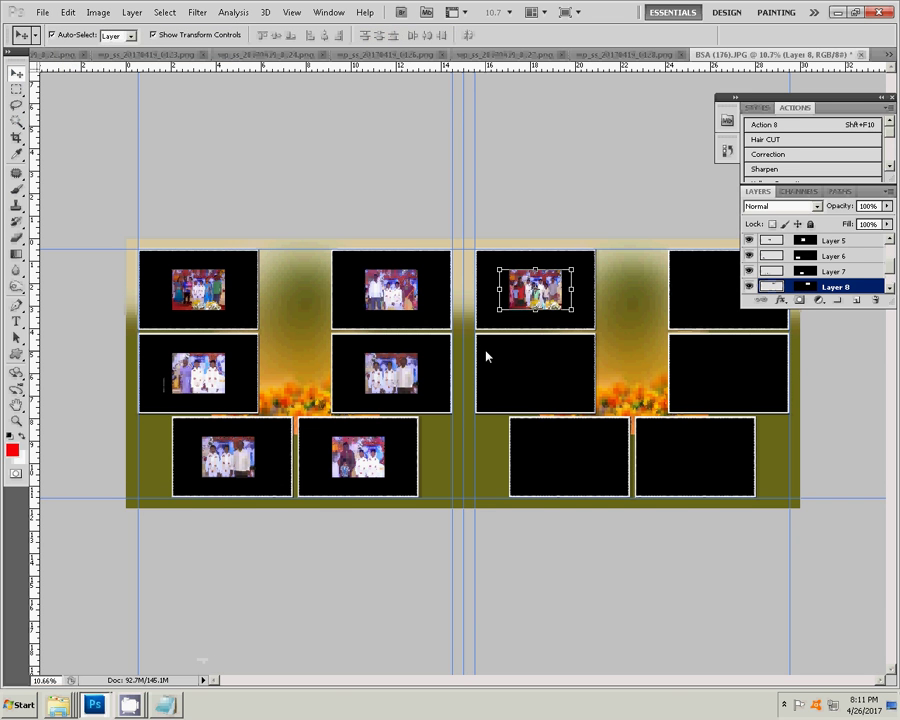
click(487, 356)
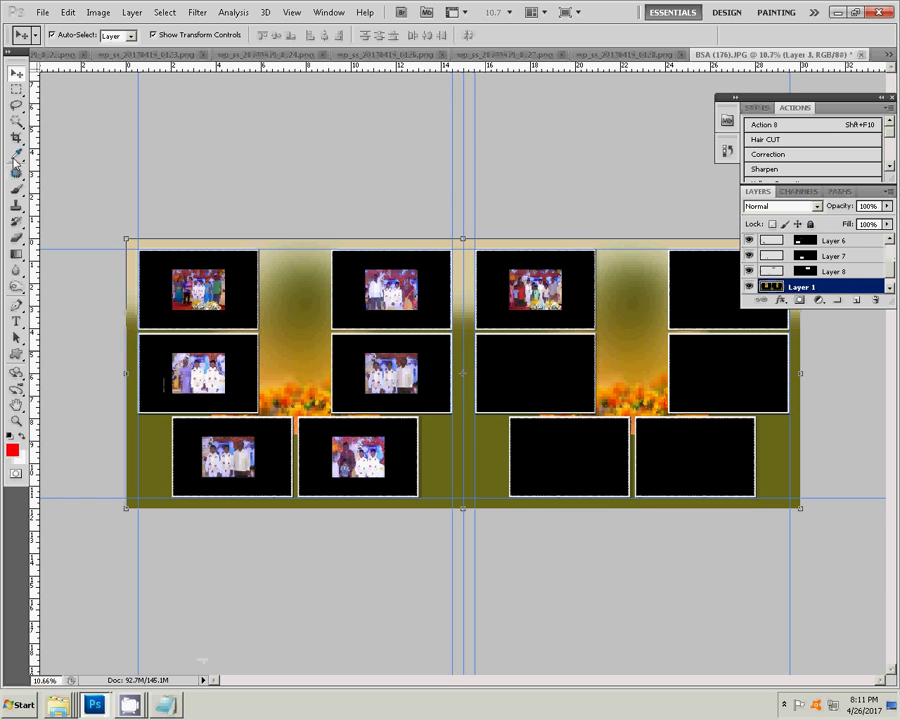
Step: Select the right page's middle-left frame, then cut all of wp_ss_20170419_0128.png and close it unsaved
click(15, 121)
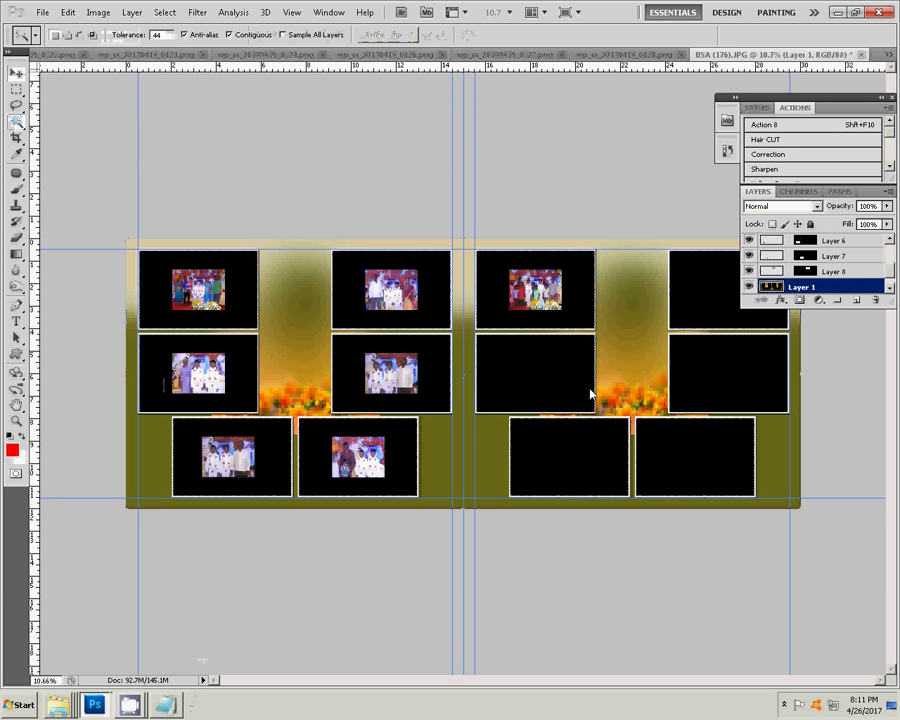
click(505, 392)
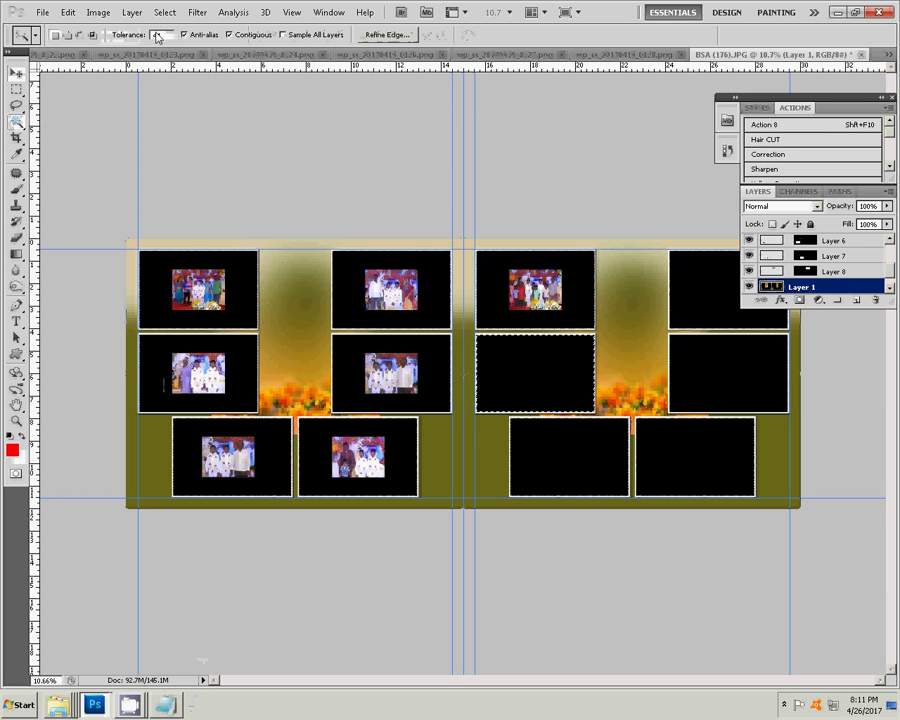
click(631, 53)
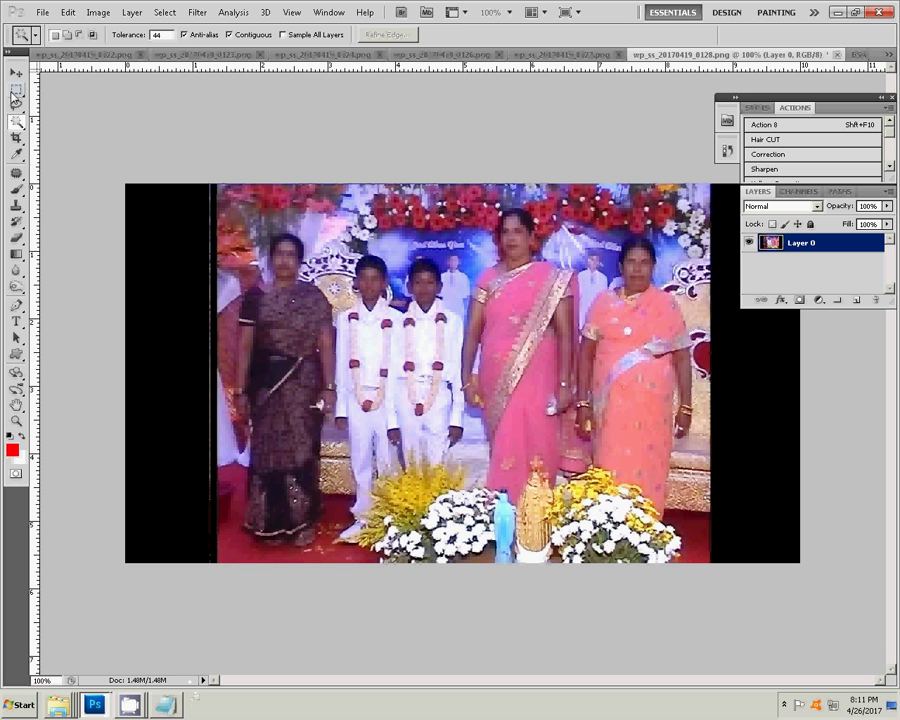
key(ctrl+a)
click(68, 12)
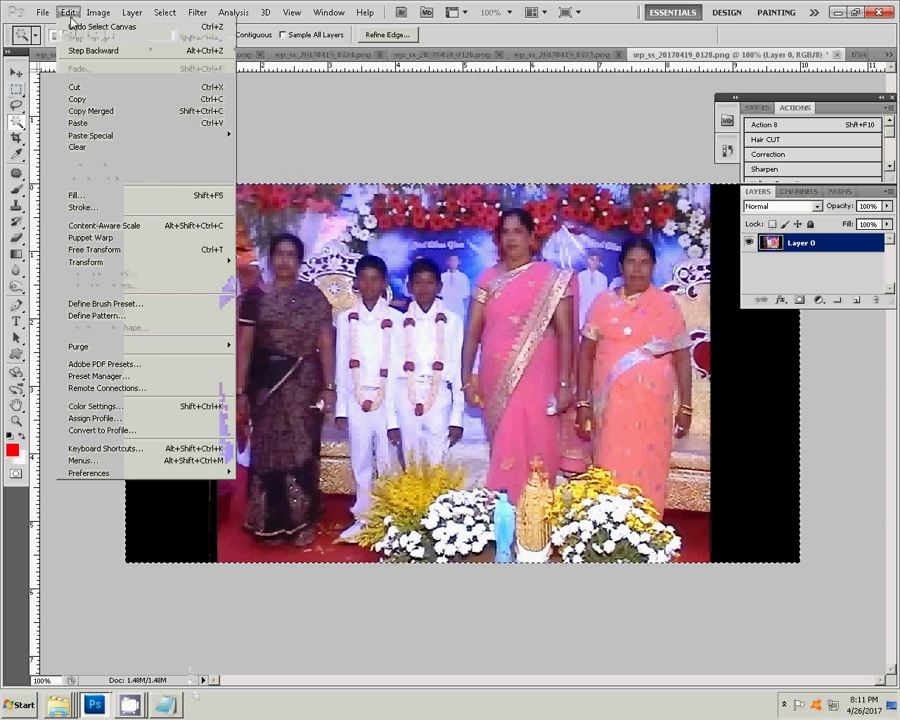
click(76, 88)
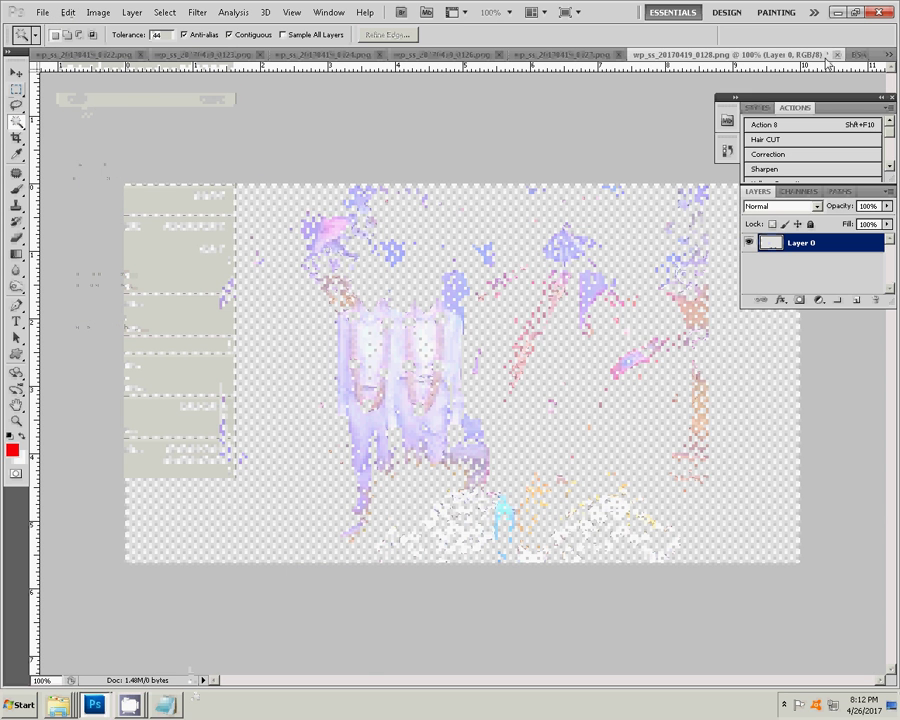
key(ctrl+w)
click(455, 271)
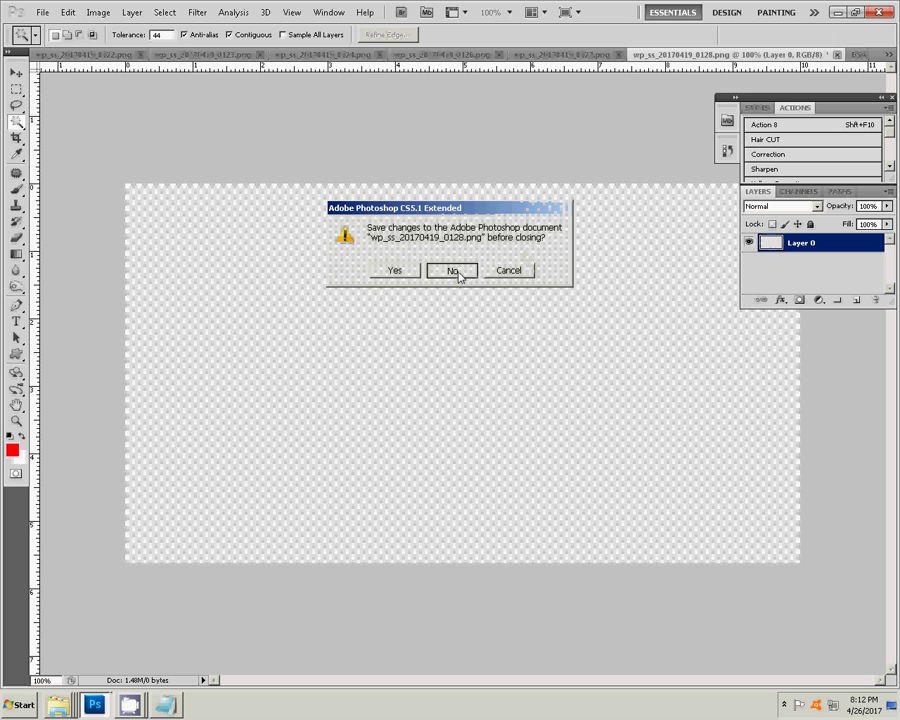
Step: Paste the photo into the middle-left frame as Layer 9, then show wp_ss_20170419_0127.png
click(68, 13)
mouse_move(90, 135)
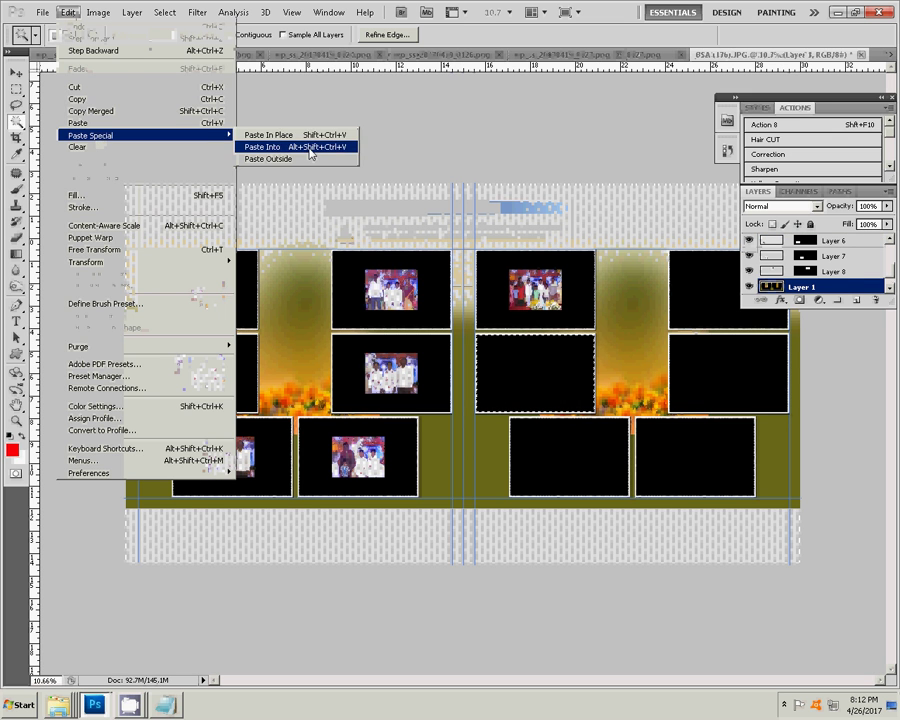
click(310, 147)
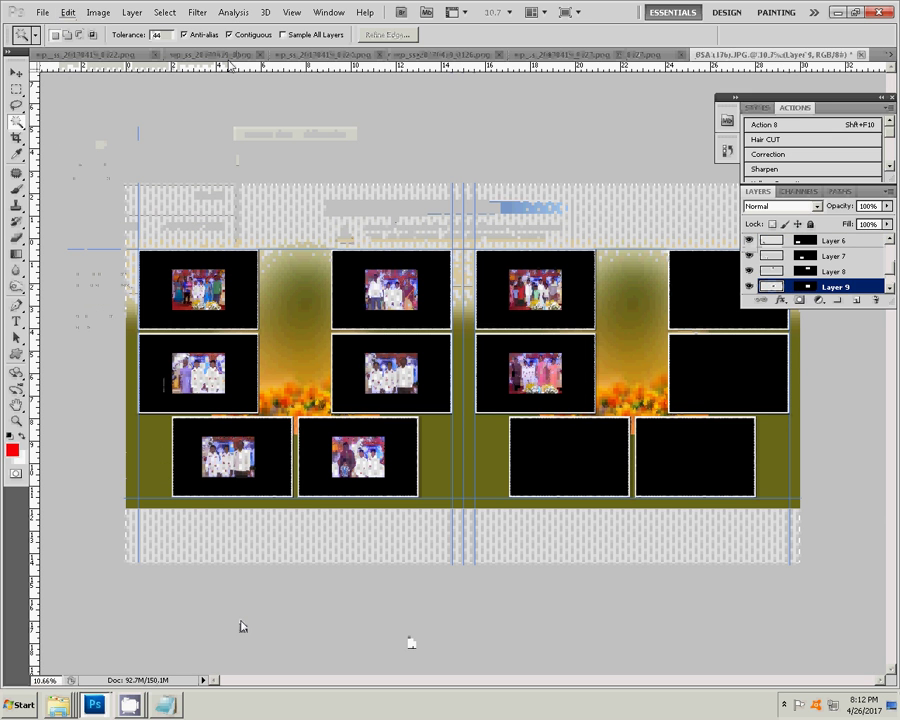
click(14, 70)
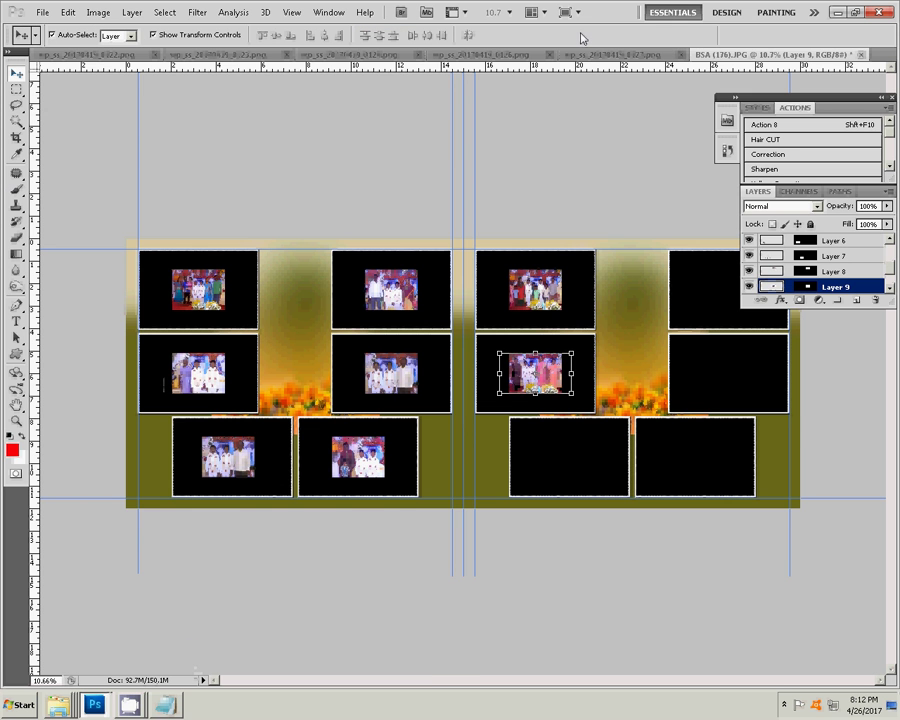
click(606, 57)
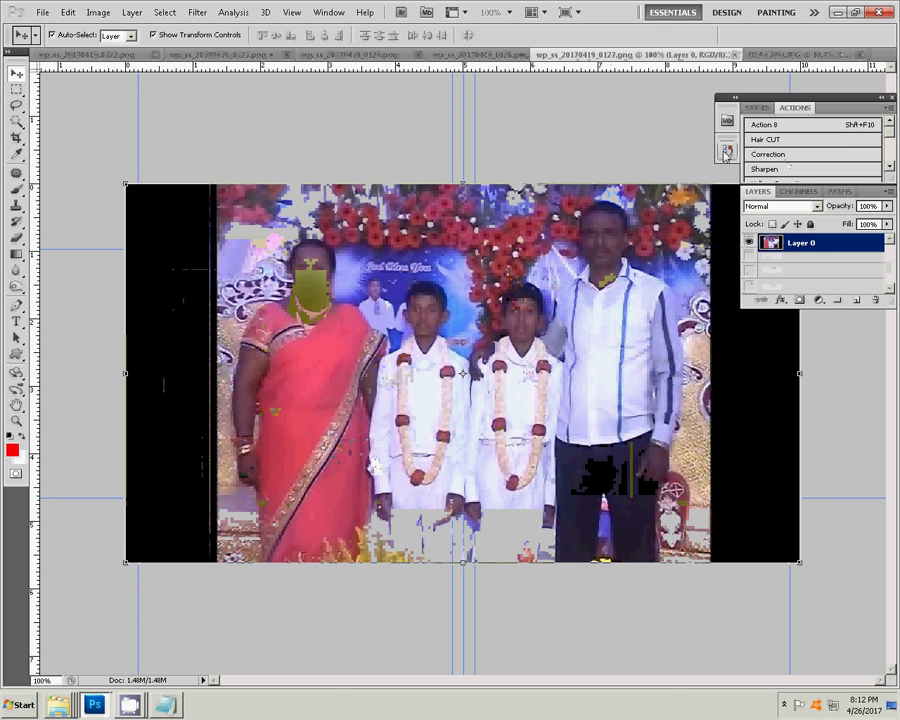
Step: Shift the wp_ss_20170419_0127.png highlights slightly toward yellow with Color Balance
key(ctrl+b)
click(701, 338)
drag(662, 299, 659, 300)
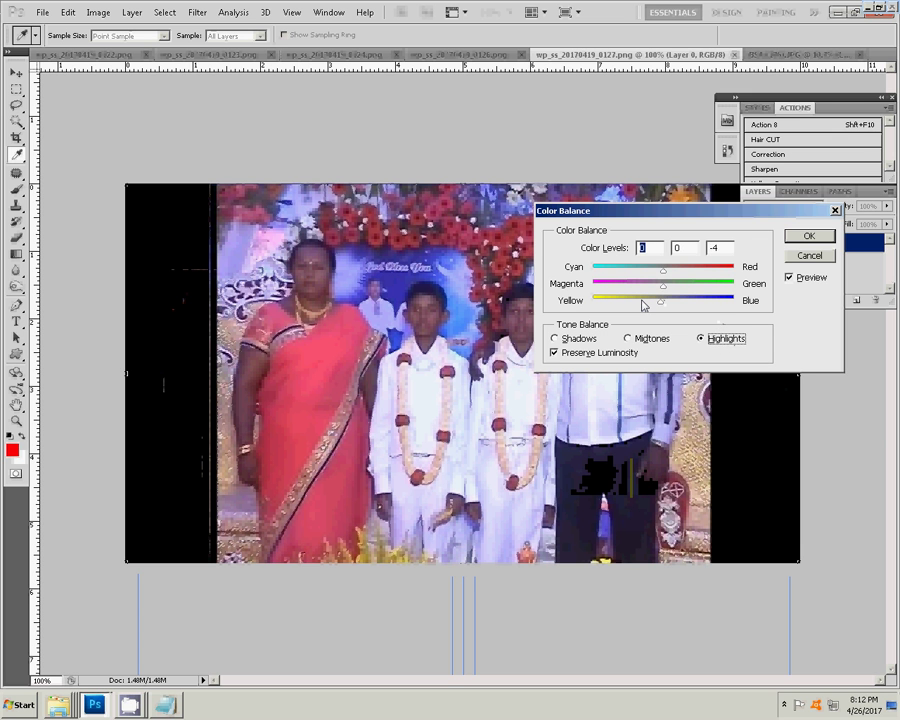
click(809, 236)
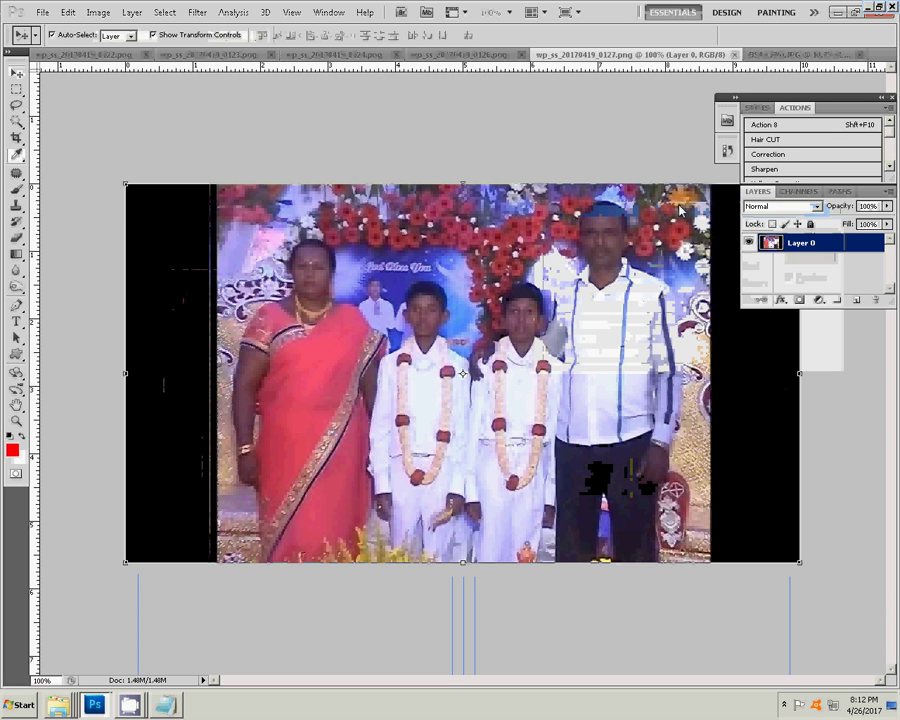
Step: Cut the whole photo to the clipboard and close it without saving
click(67, 12)
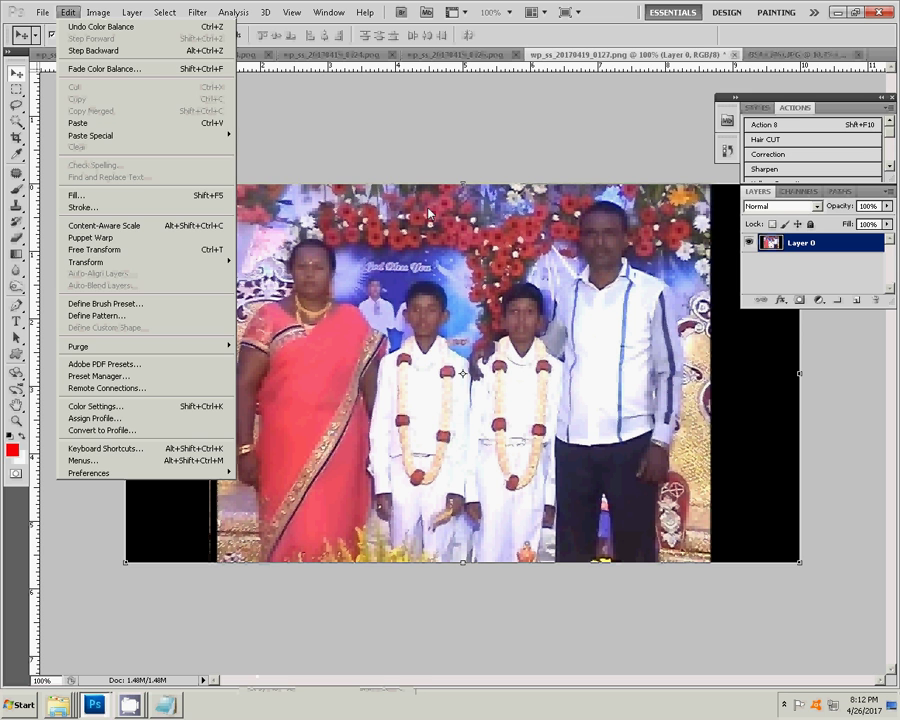
click(430, 213)
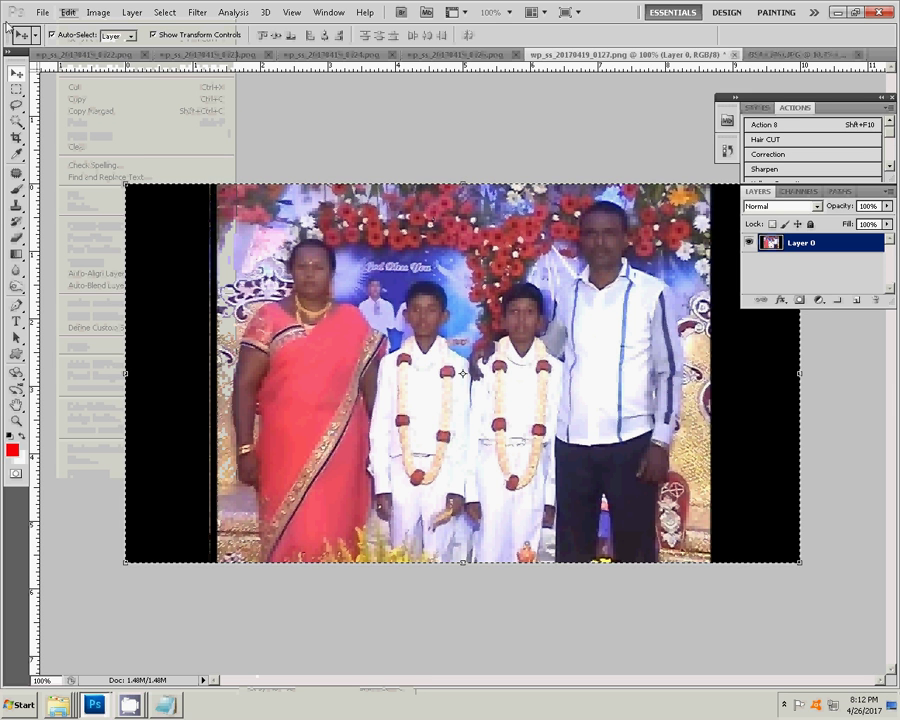
click(67, 12)
click(74, 86)
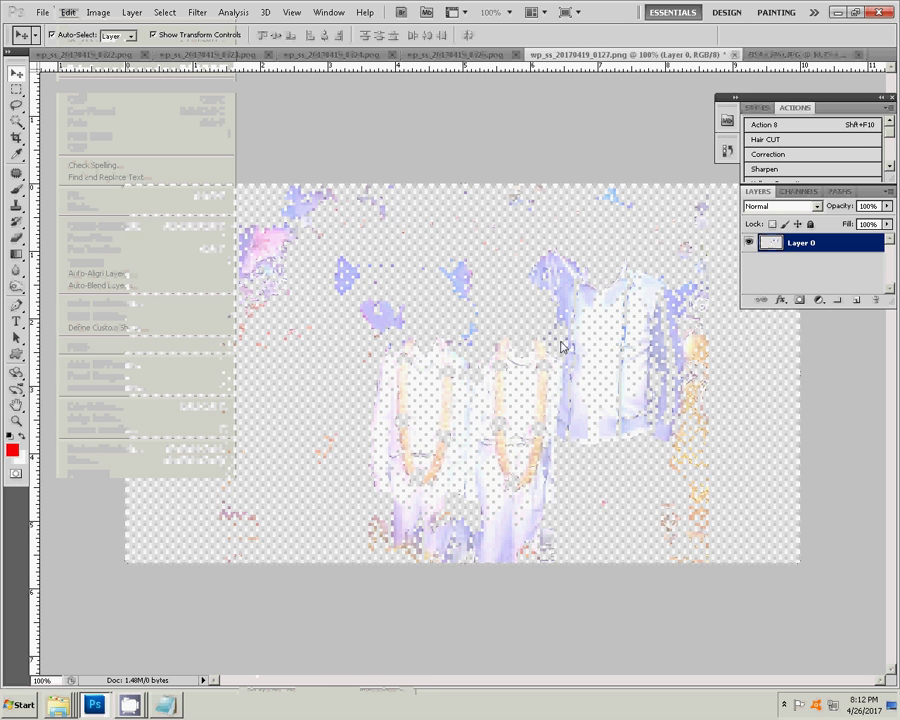
click(733, 56)
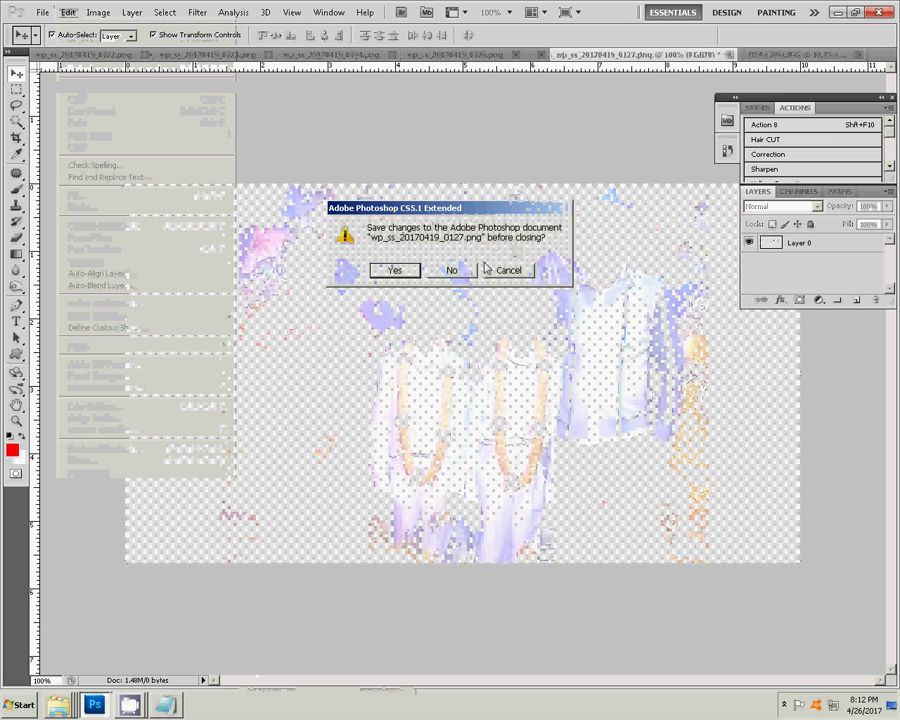
click(456, 267)
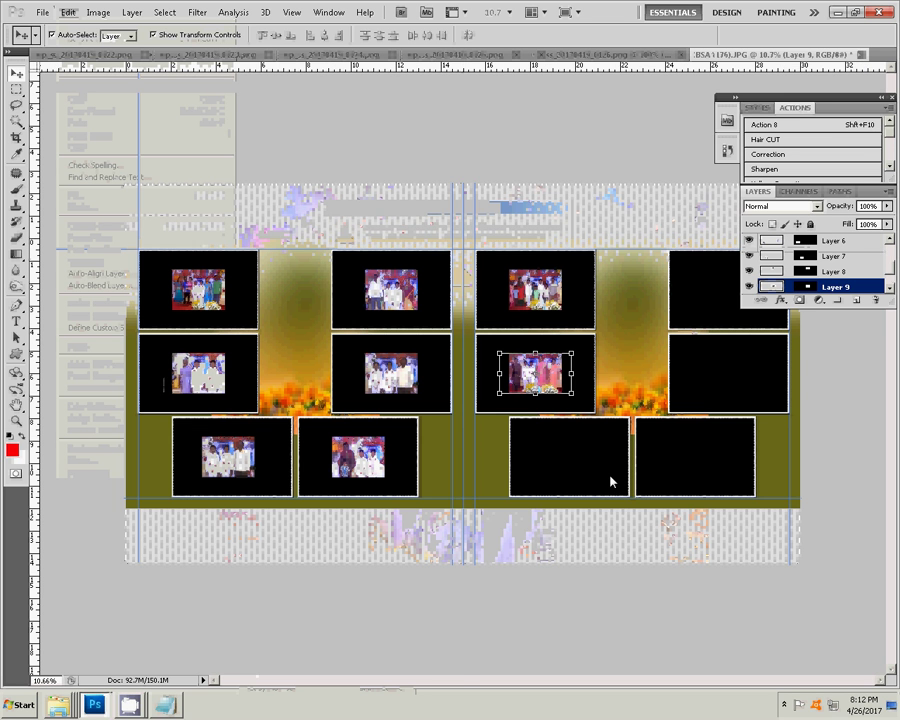
Step: Paste it into the right page's lower-left frame as Layer 10, then show wp_ss_20170419_0126.png
click(18, 120)
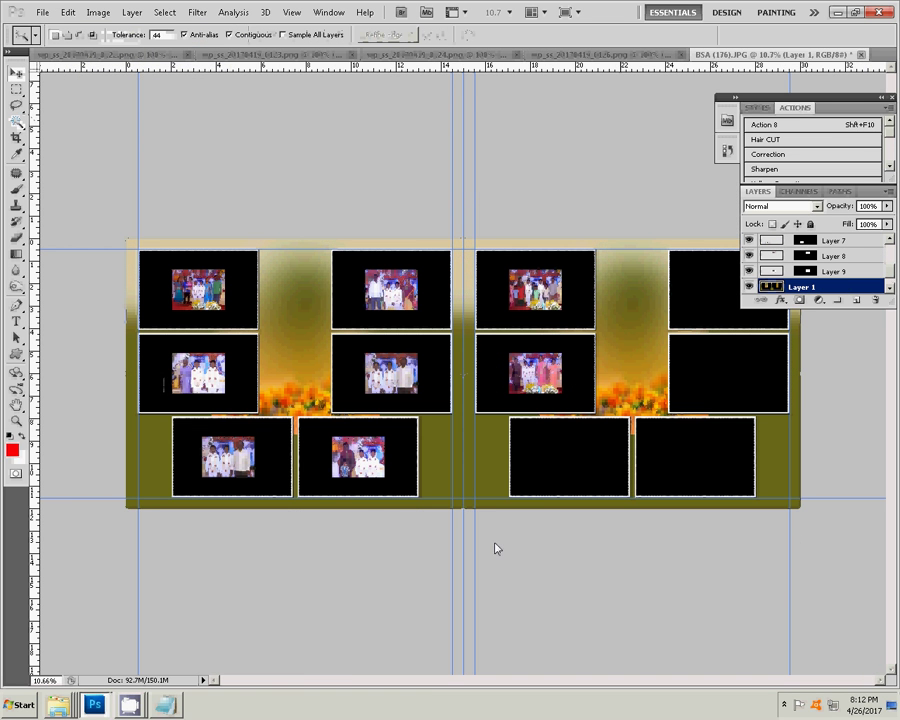
click(560, 470)
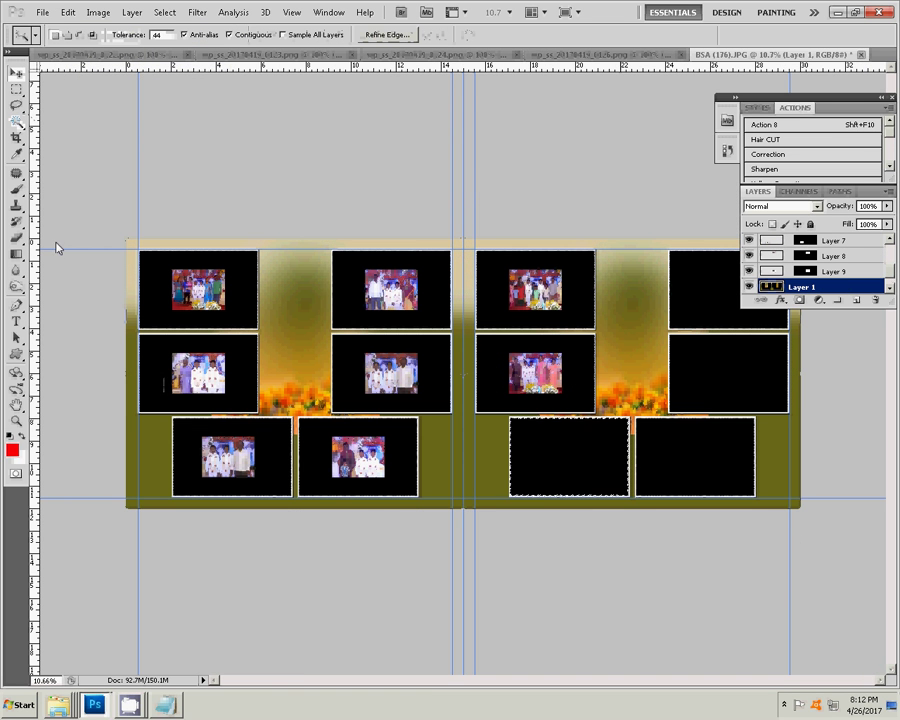
click(68, 12)
mouse_move(92, 135)
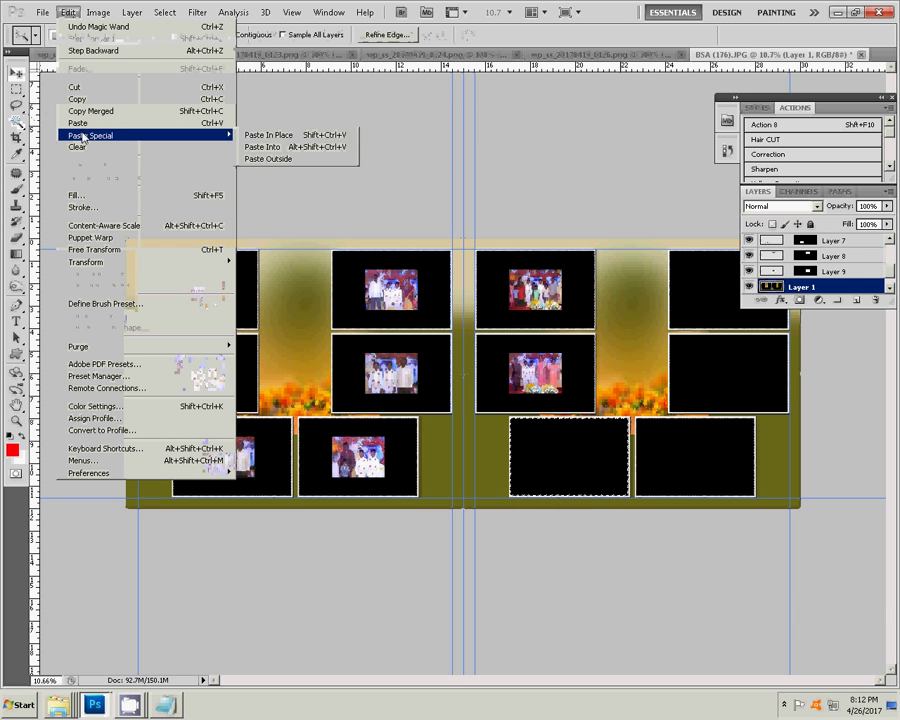
click(319, 148)
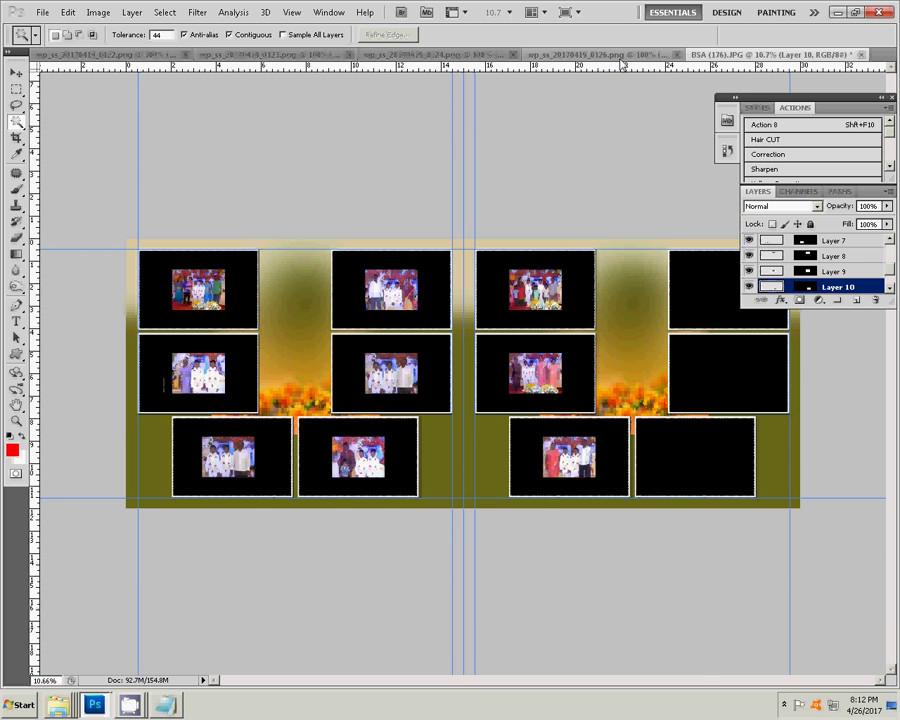
click(624, 55)
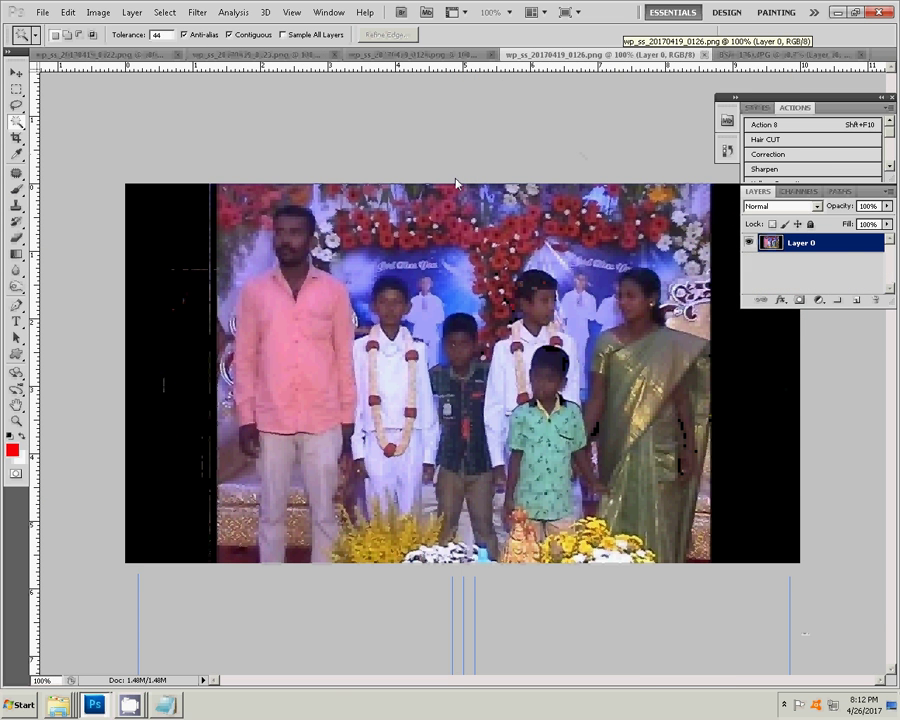
Step: Warm the wp_ss_20170419_0126.png highlights with Color Balance Yellow/Blue -28
key(ctrl+b)
drag(660, 302, 634, 304)
click(703, 338)
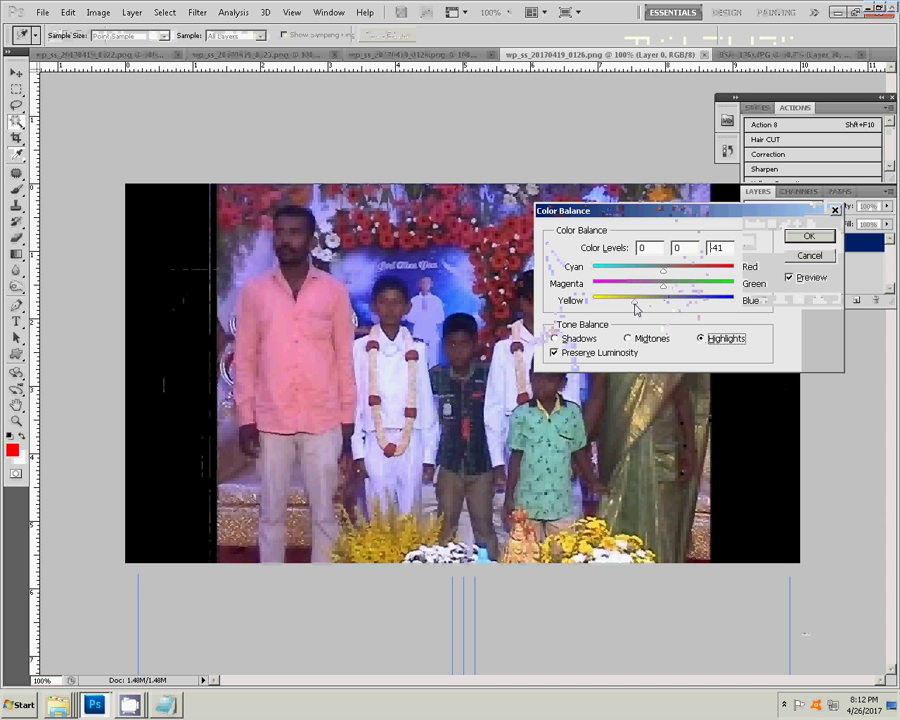
click(810, 255)
Step: Cut the whole photo to the clipboard and close it without saving
key(ctrl+a)
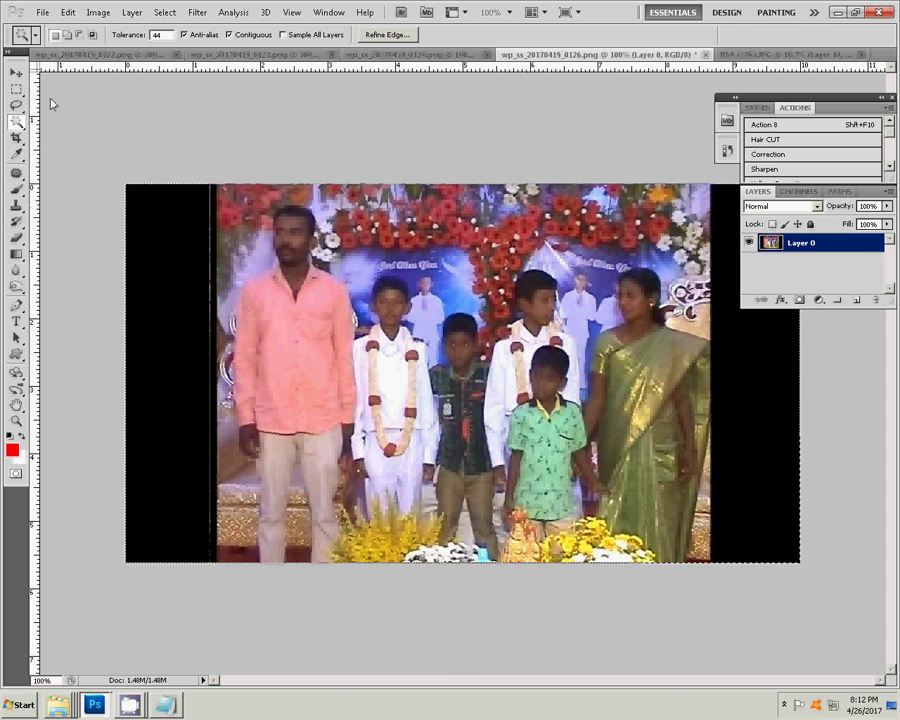
click(67, 12)
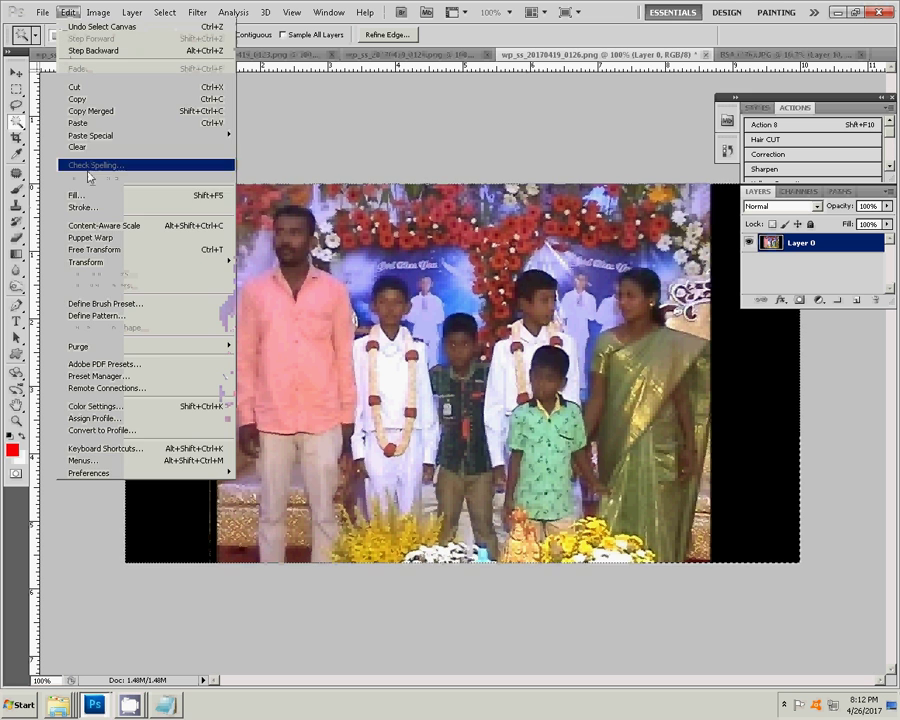
click(76, 88)
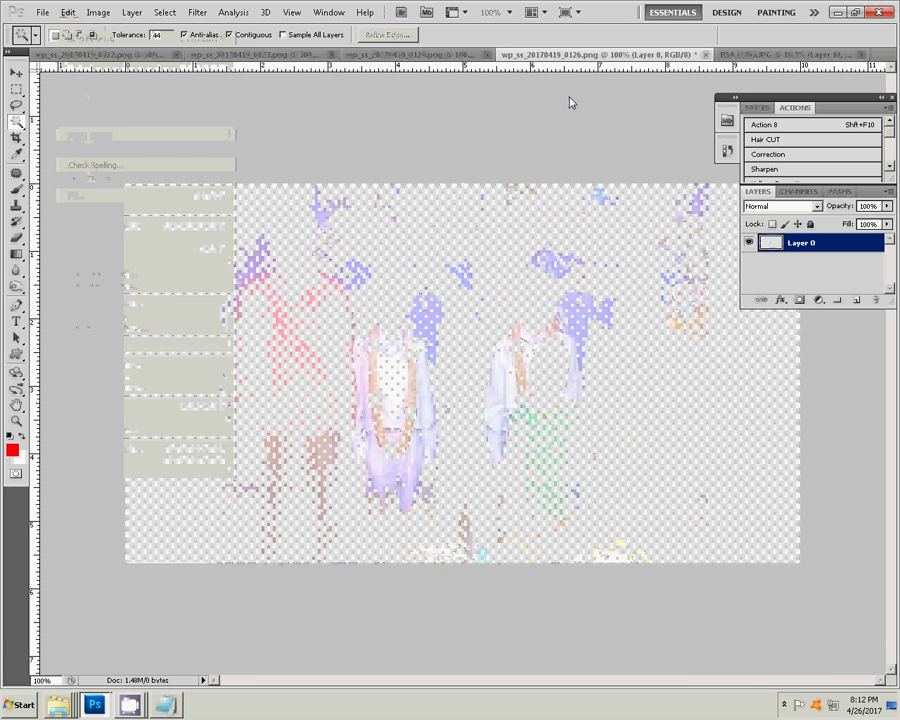
click(706, 54)
click(451, 272)
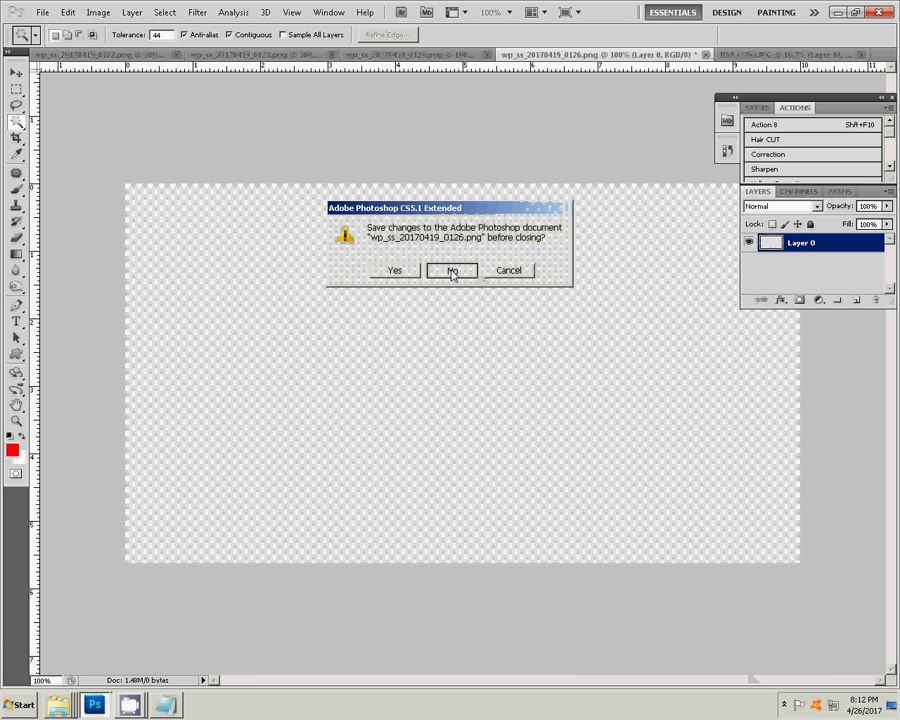
key(v)
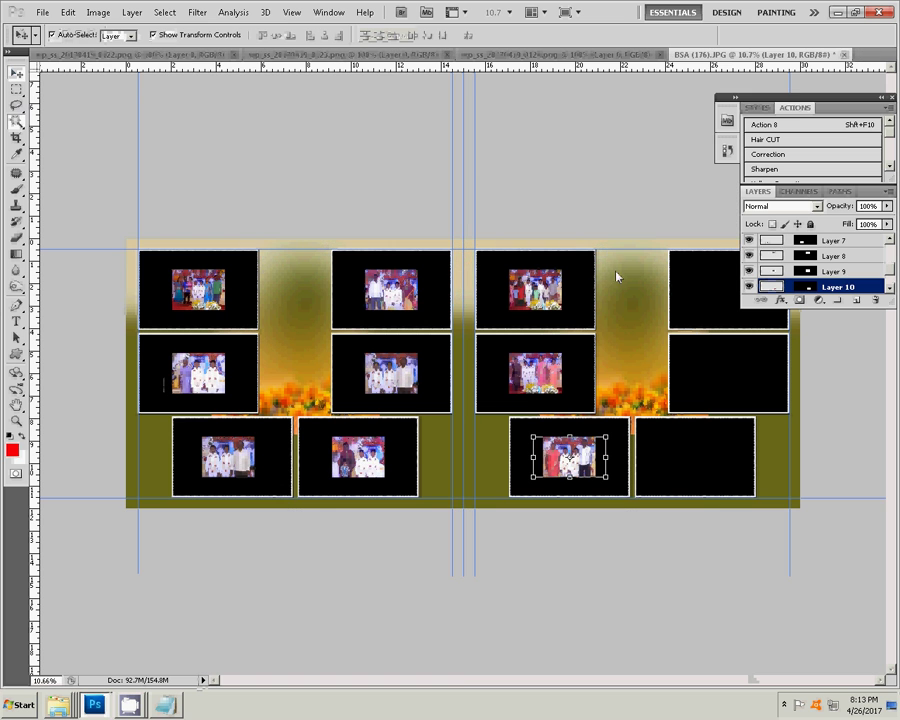
Step: Paste it into the right page's bottom-right frame as Layer 11
click(704, 459)
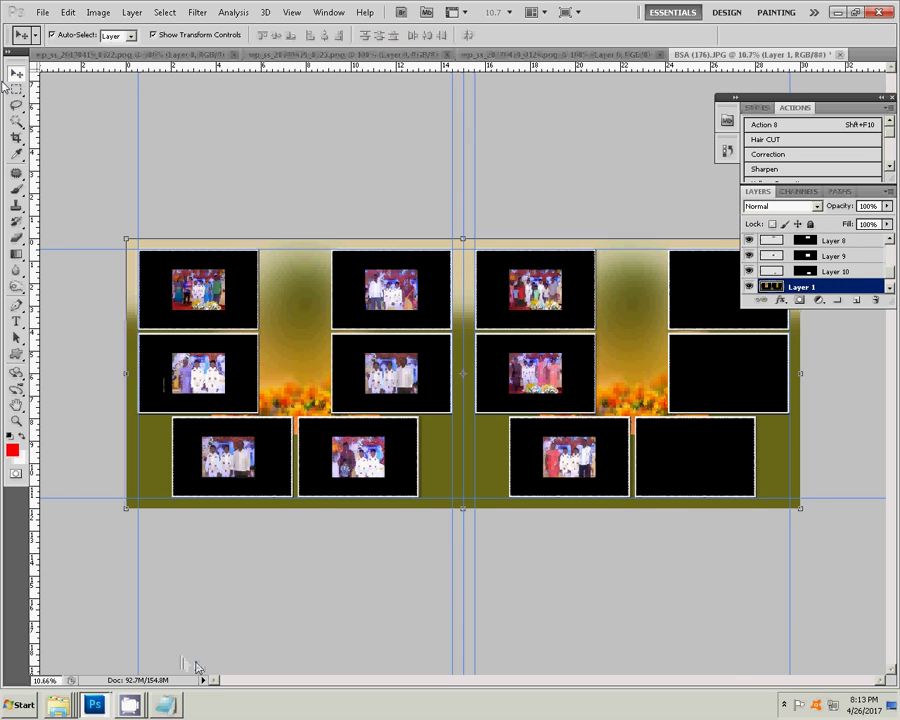
click(645, 430)
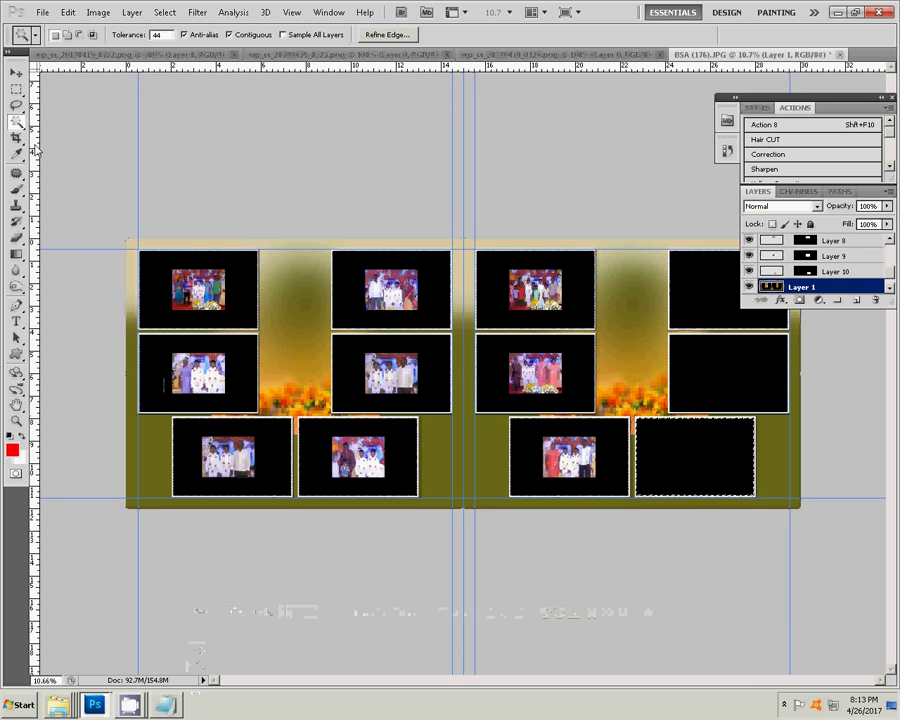
click(67, 12)
mouse_move(91, 135)
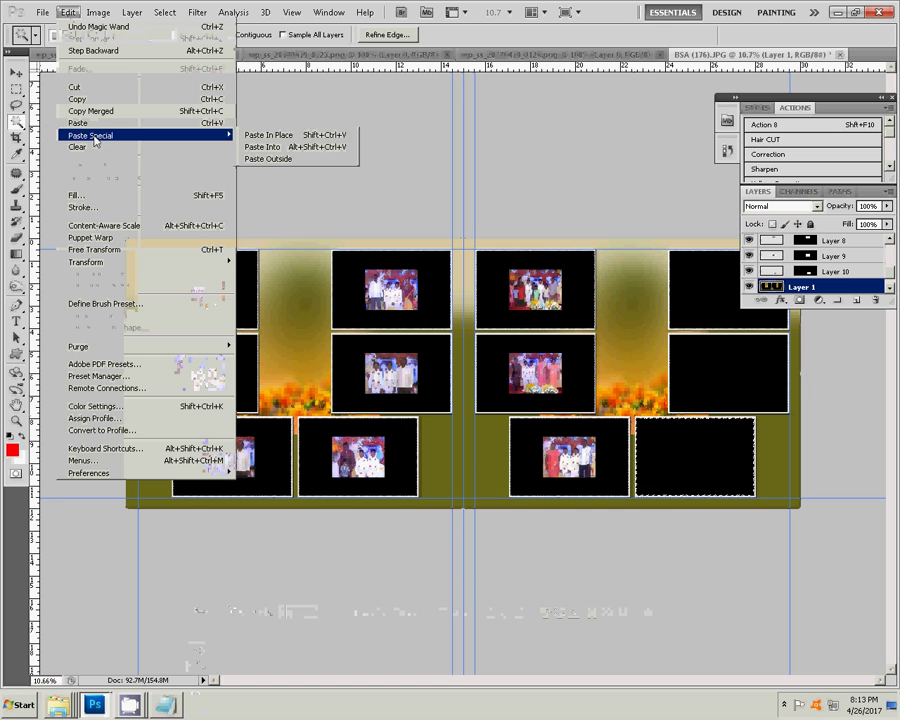
click(263, 147)
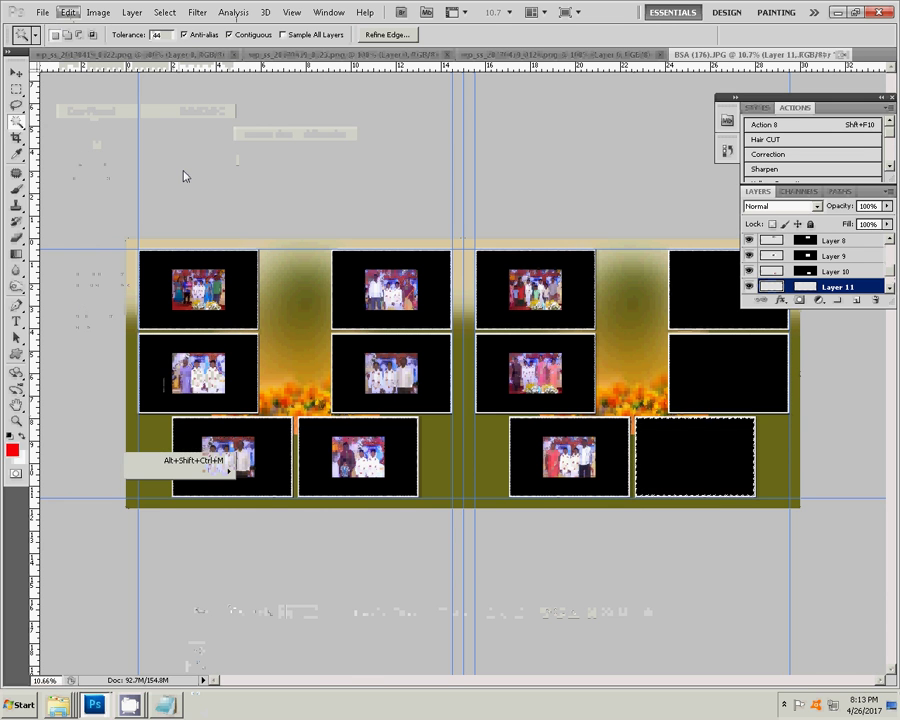
click(16, 78)
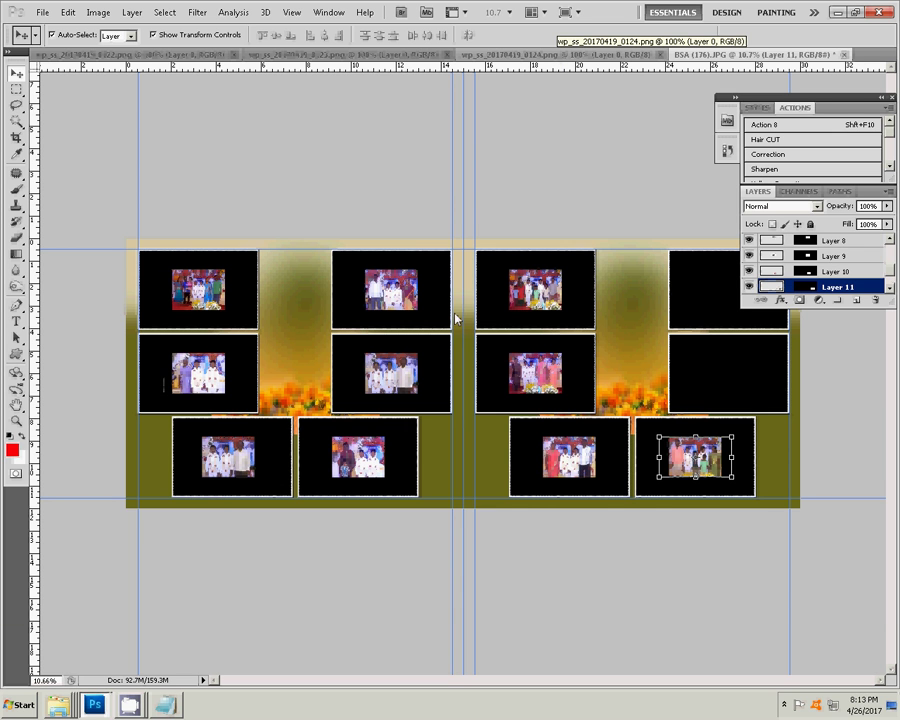
Step: Delete Layer 6, the photo in the left page's bottom-left frame
click(238, 477)
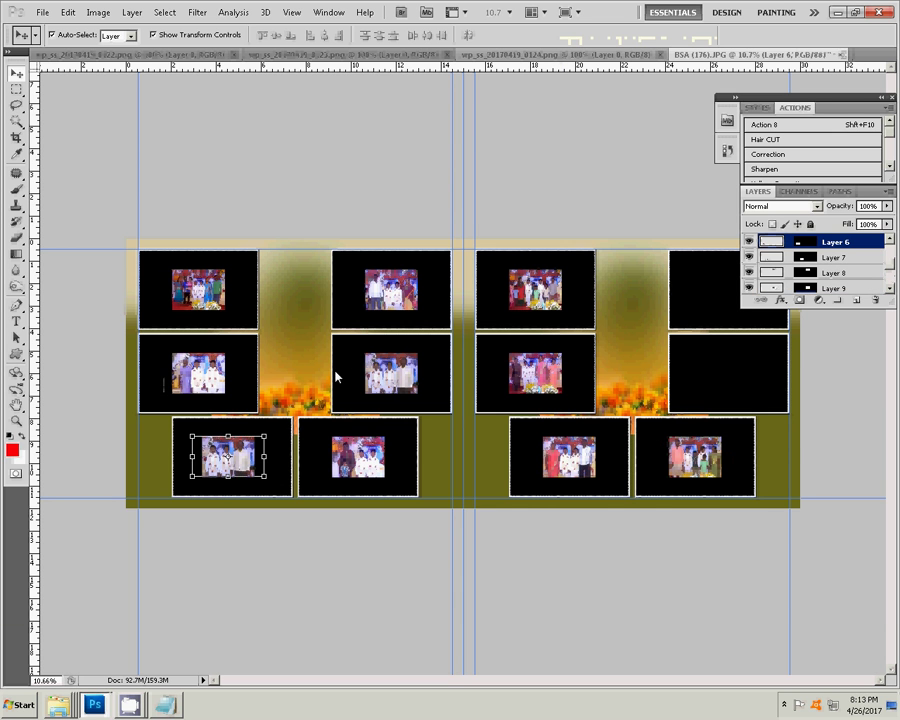
key(alt+bracketleft)
key(Delete)
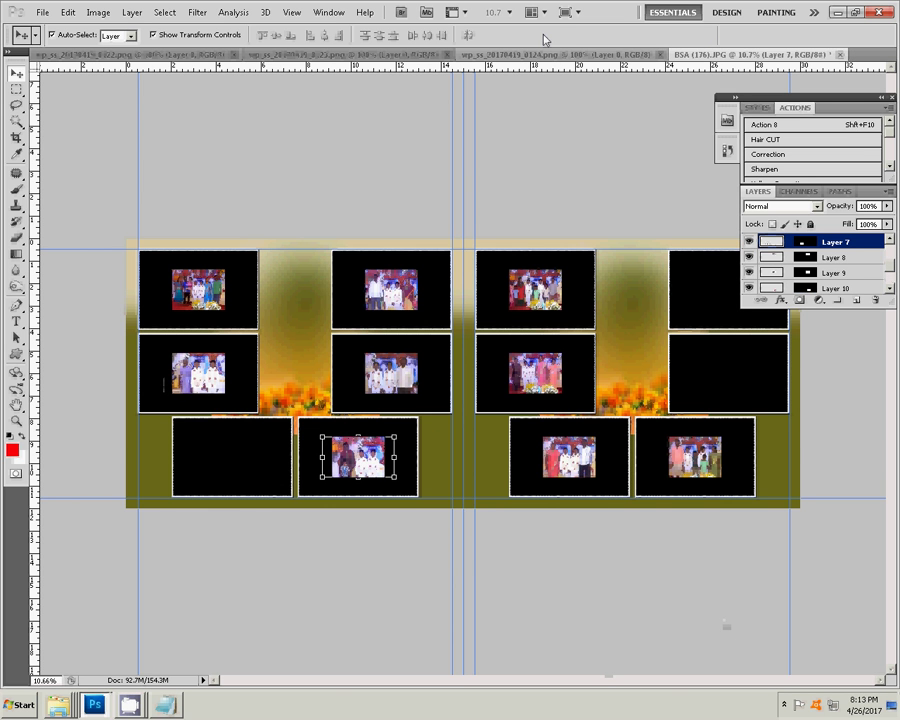
Step: Shift the wp_ss_20170419_0124.png highlights toward yellow to -28 with Color Balance
click(540, 54)
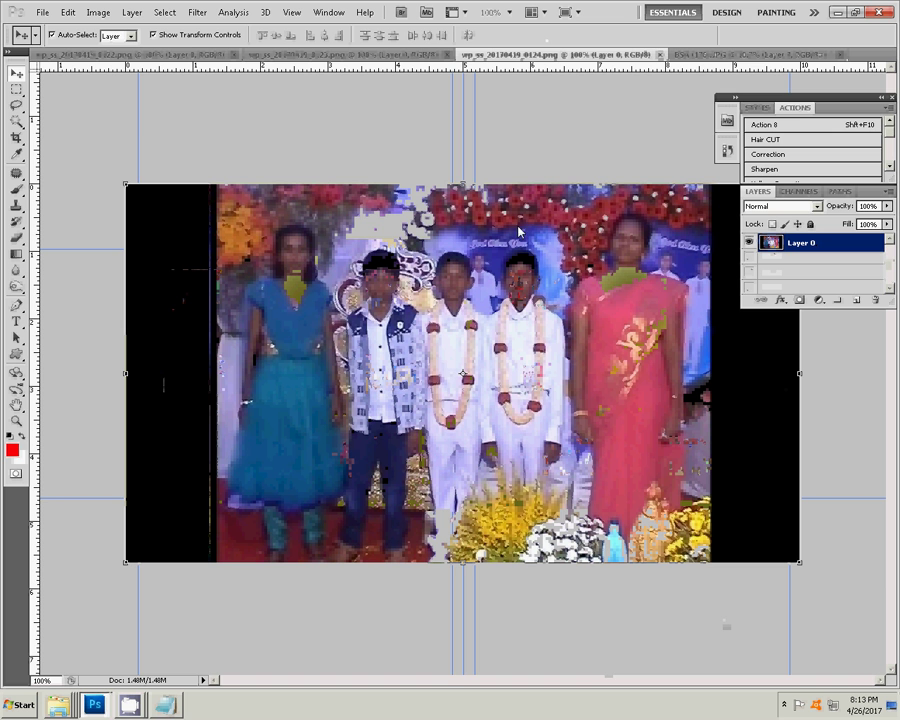
key(ctrl+b)
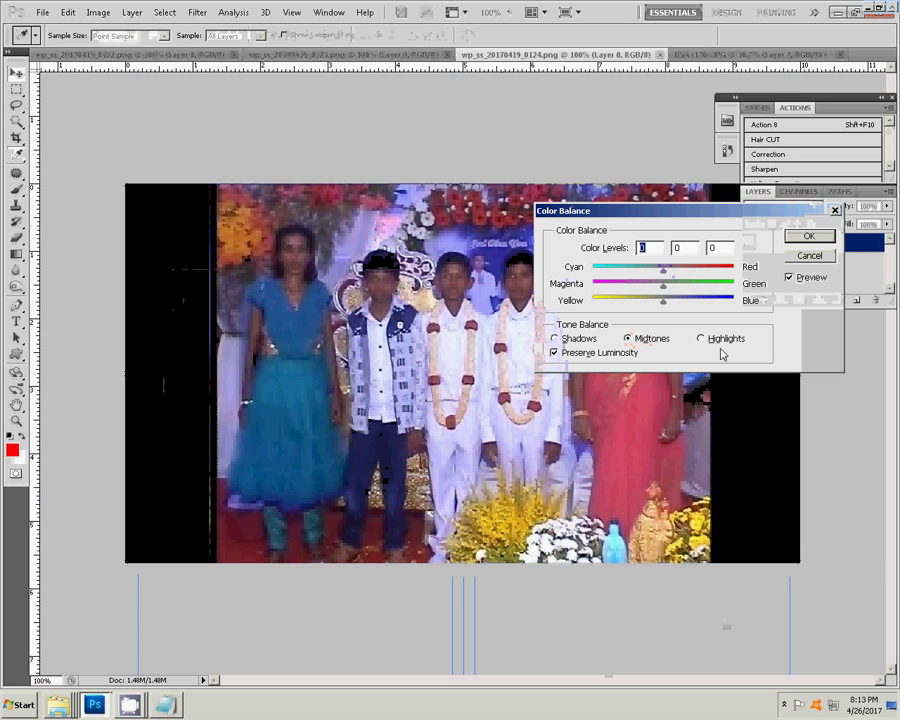
click(704, 341)
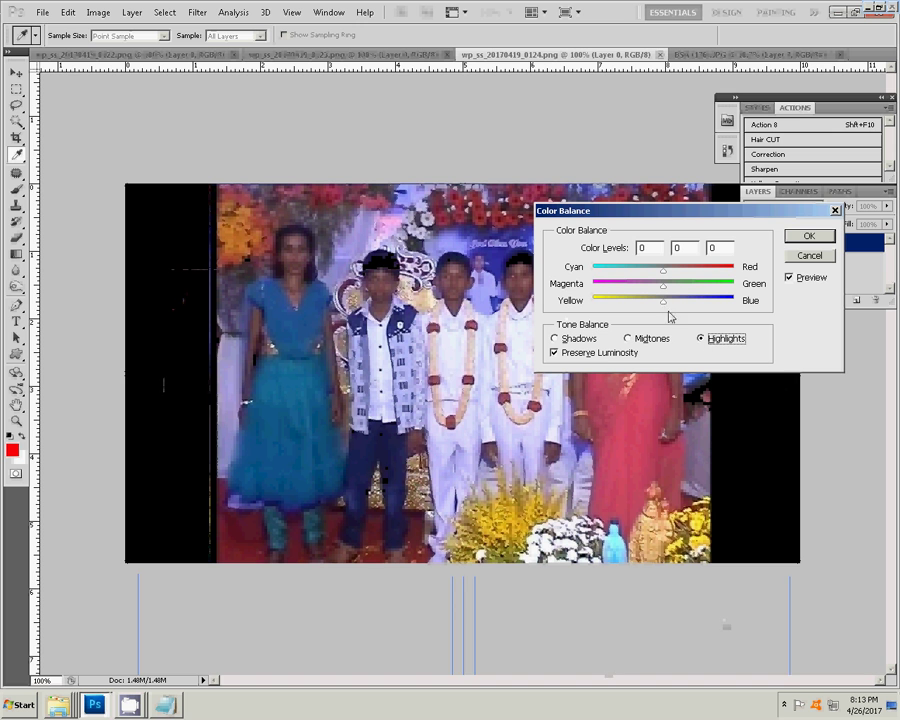
drag(662, 302, 643, 302)
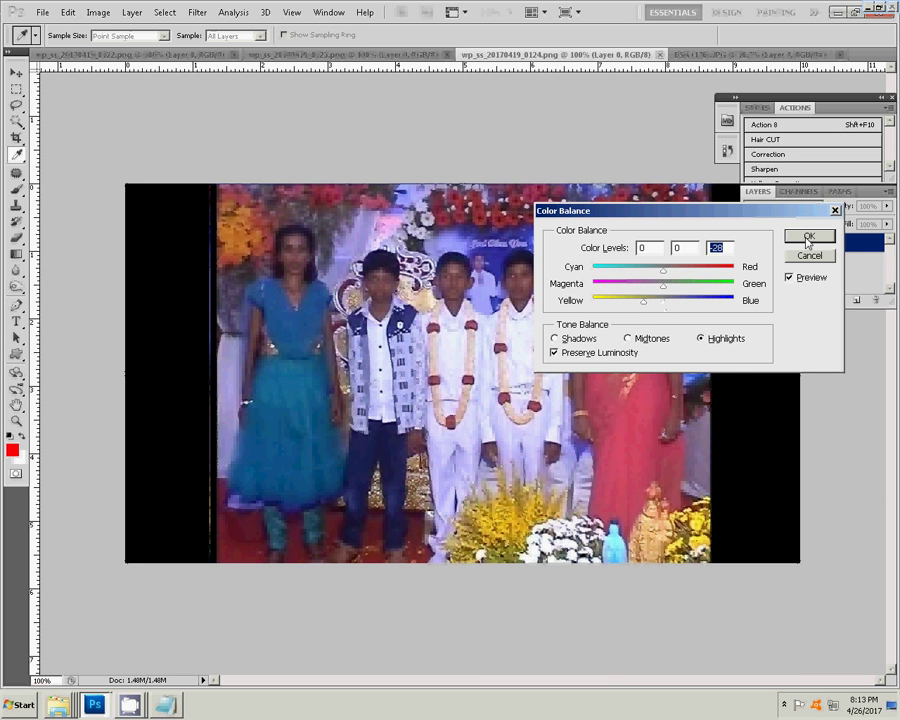
click(808, 237)
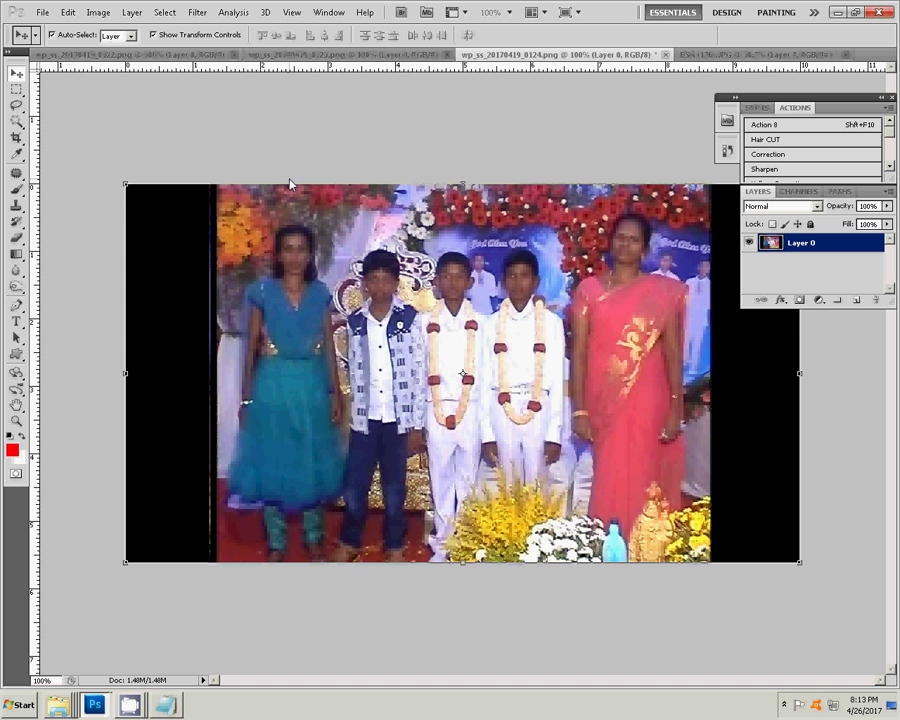
Step: Cut the whole photo to the clipboard and close it without saving
key(ctrl+a)
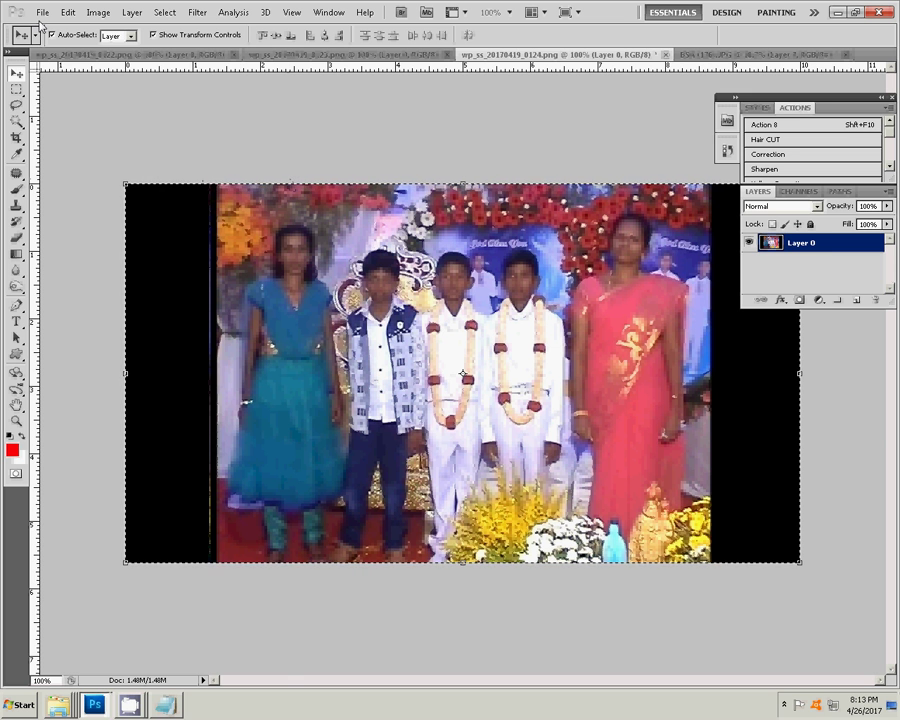
click(68, 12)
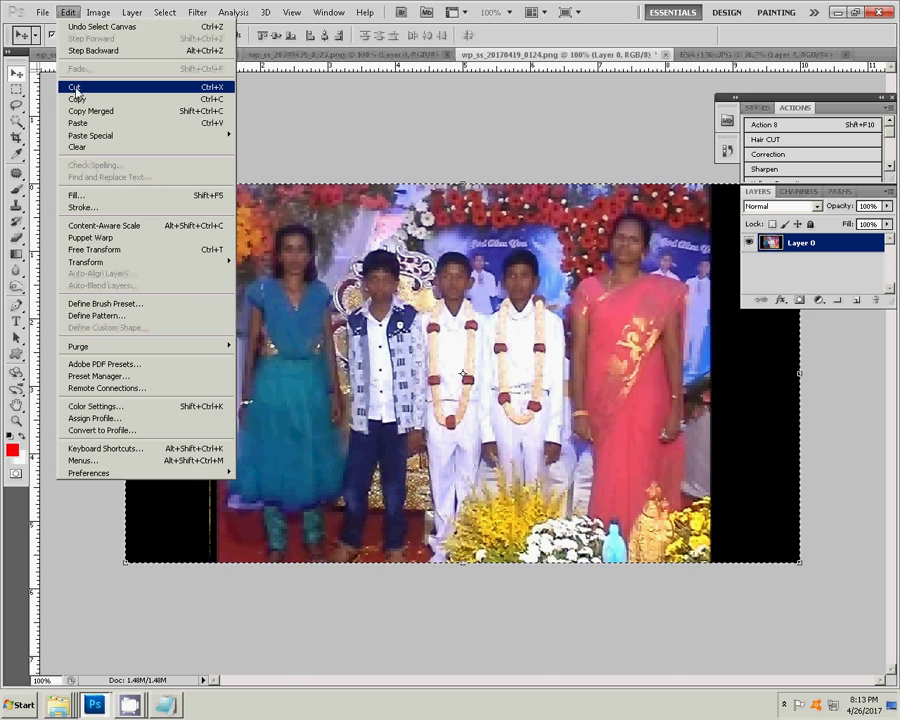
click(75, 88)
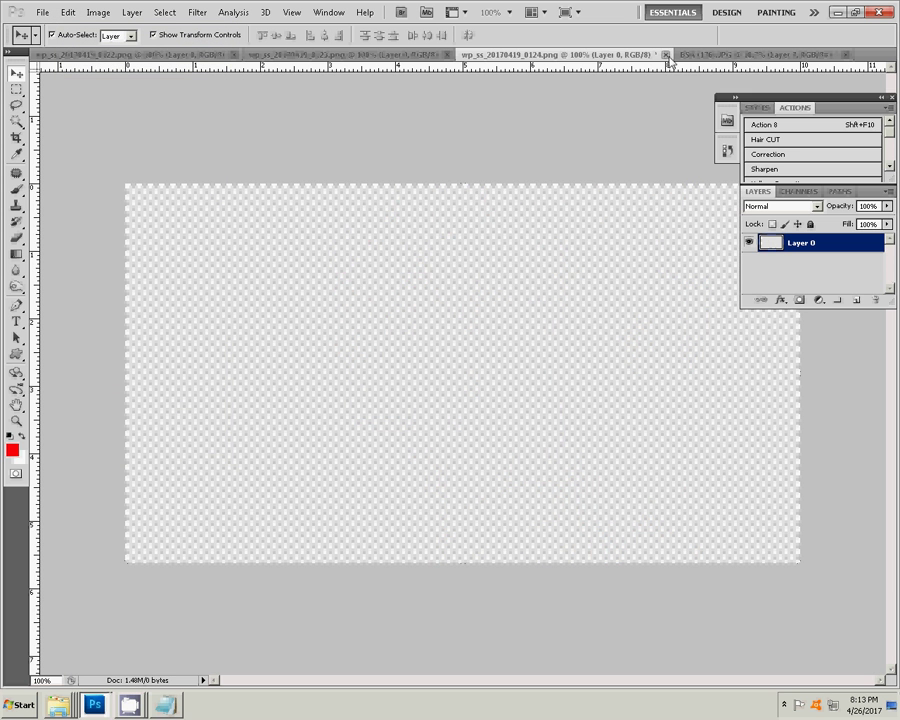
key(ctrl+w)
key(Tab)
key(Return)
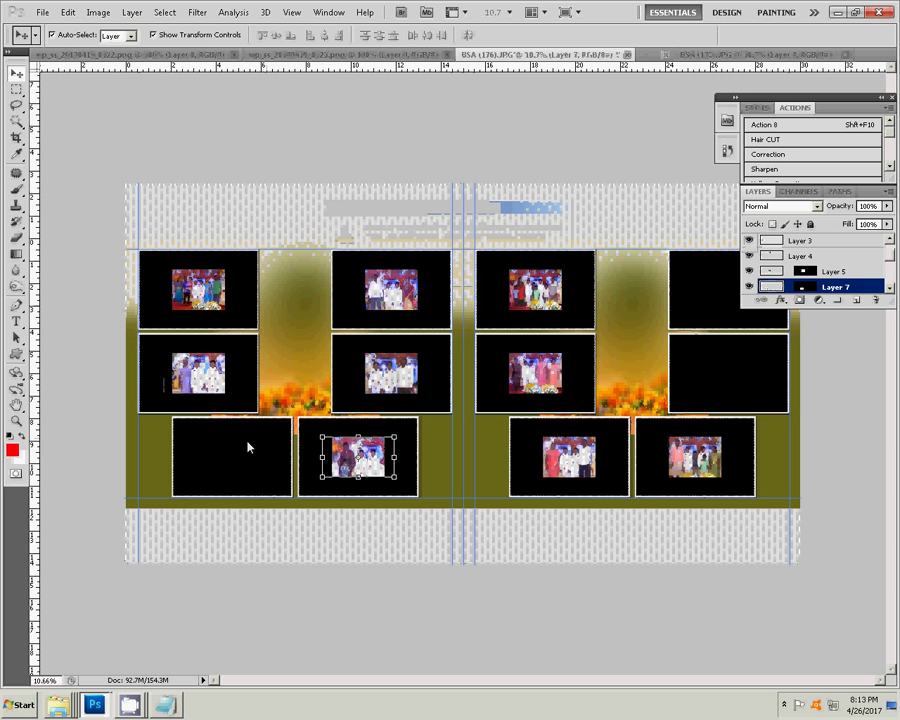
Step: Paste it into the left page's bottom-left frame as Layer 12, then show wp_ss_20170419_0123.png
key(l)
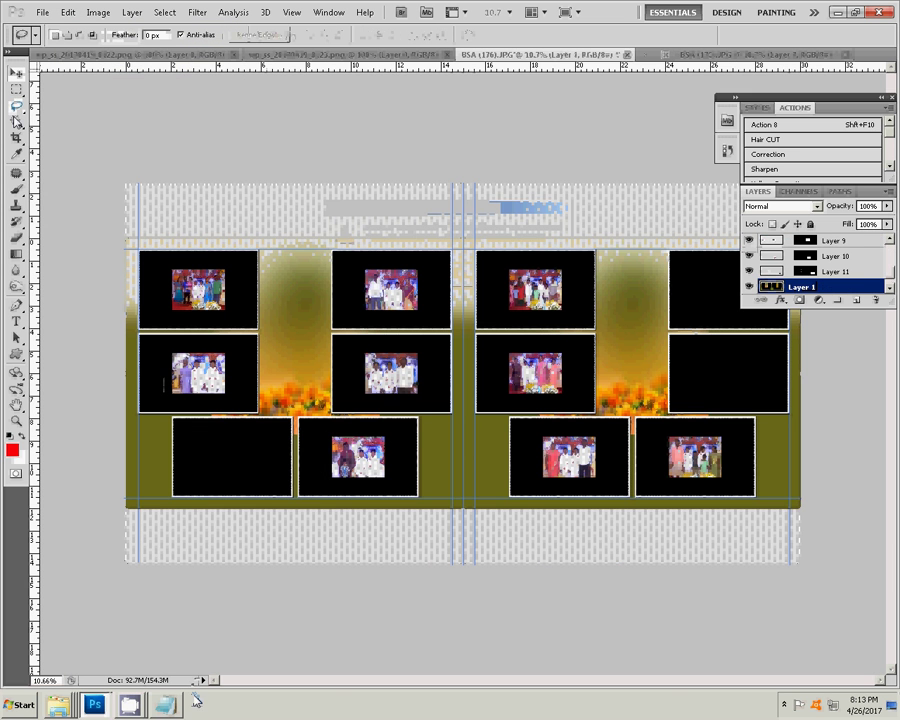
key(w)
click(224, 459)
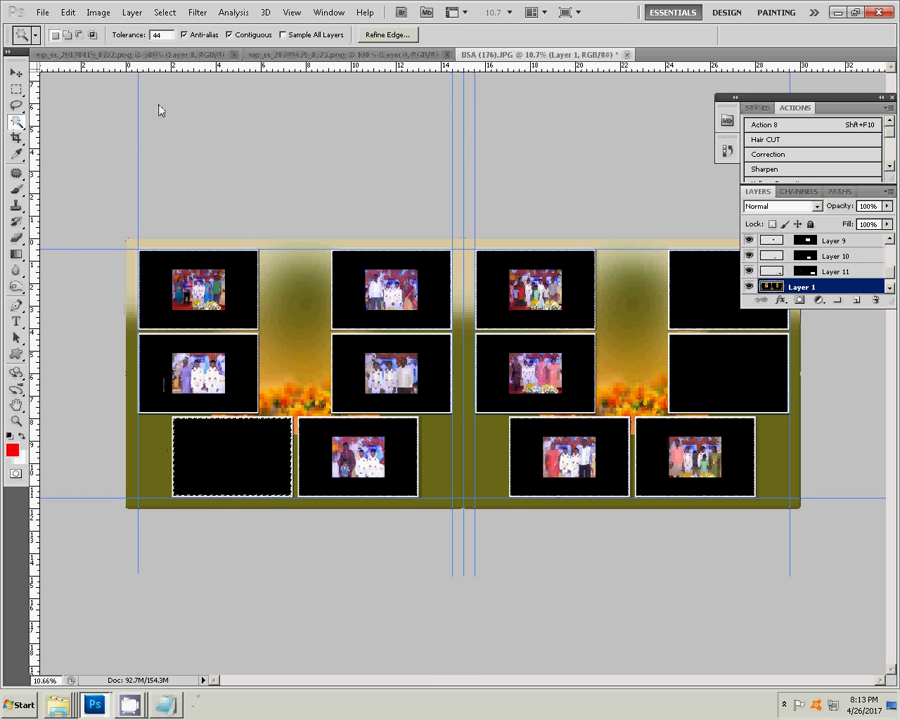
click(67, 12)
mouse_move(91, 135)
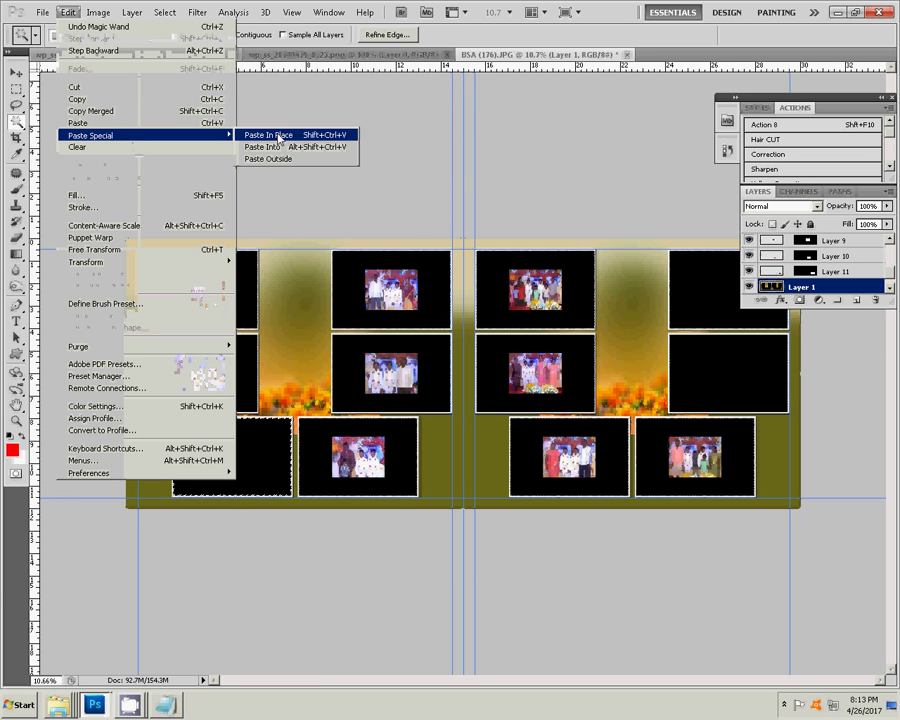
click(278, 150)
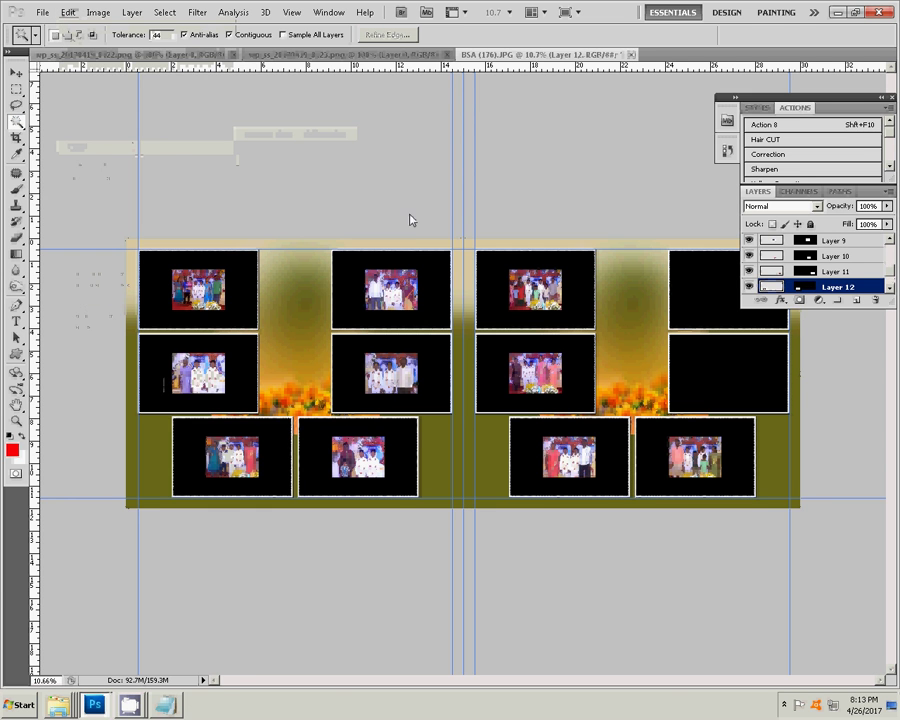
key(v)
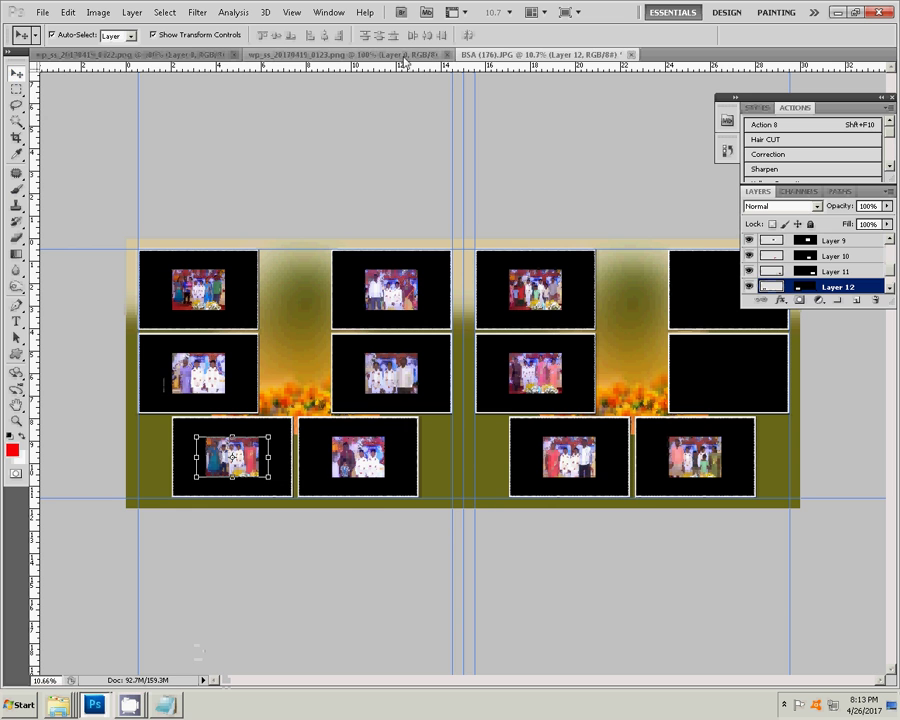
click(402, 55)
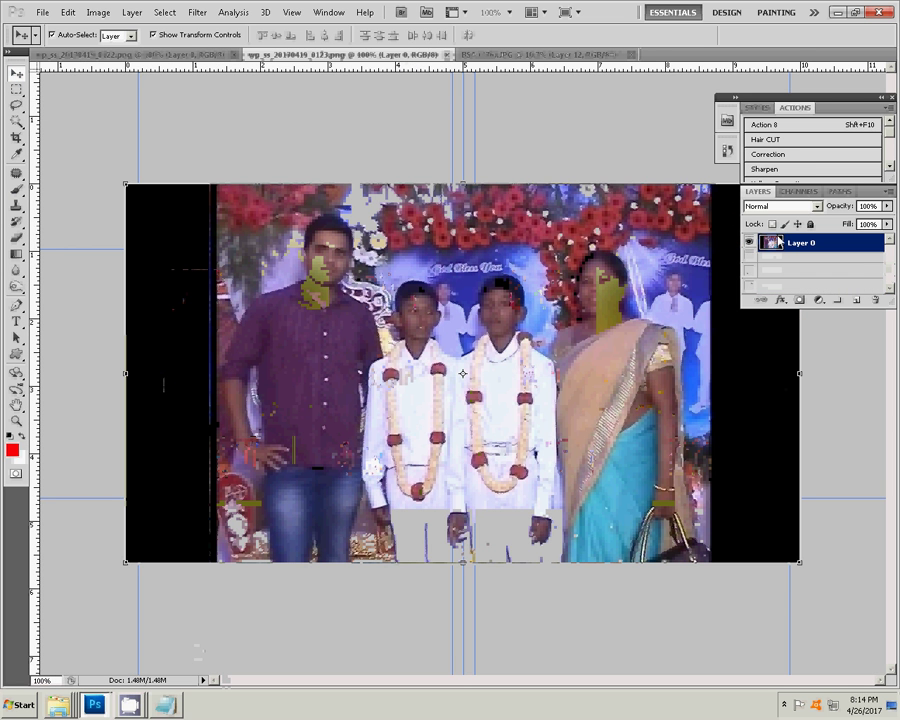
Step: Colour-balance the 0123 photo, shifting midtones and highlights toward yellow
key(ctrl+b)
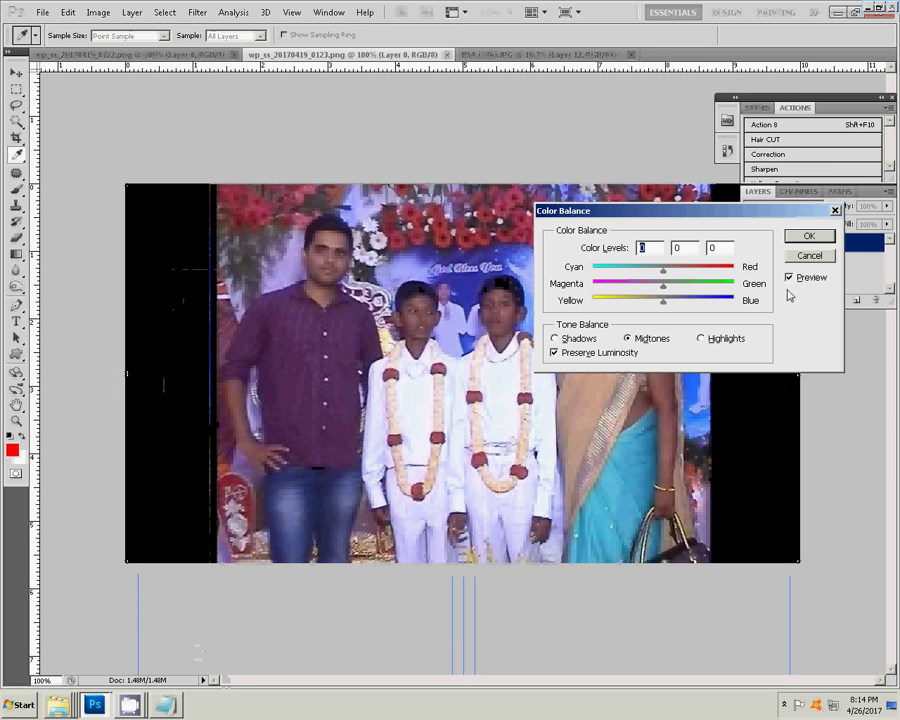
drag(662, 300, 645, 302)
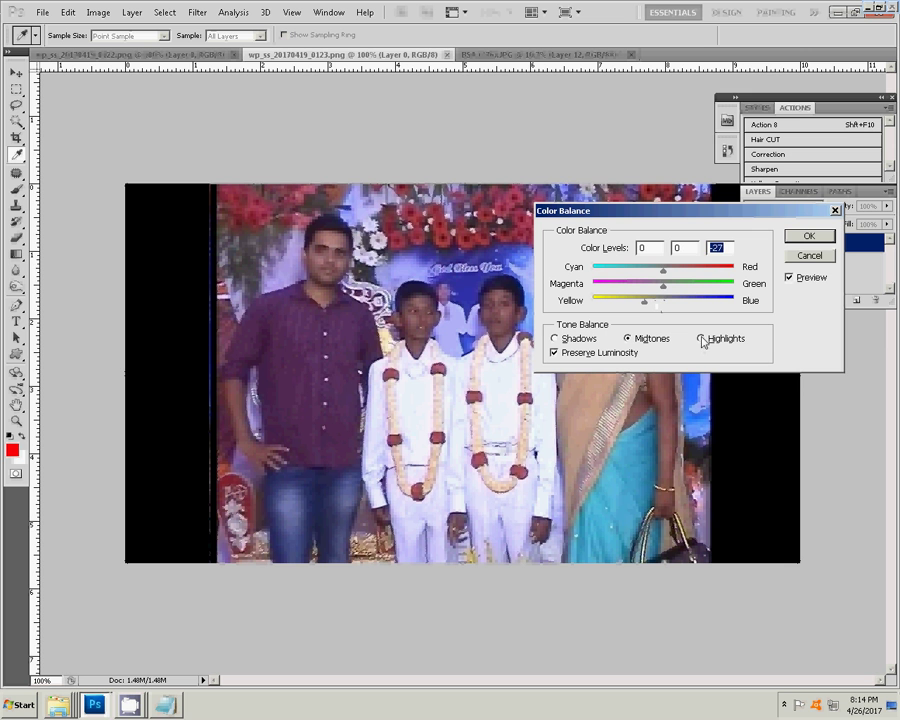
click(702, 339)
drag(662, 300, 655, 307)
click(808, 236)
Step: Cut the whole 0123 photo to the clipboard and close it without saving
key(v)
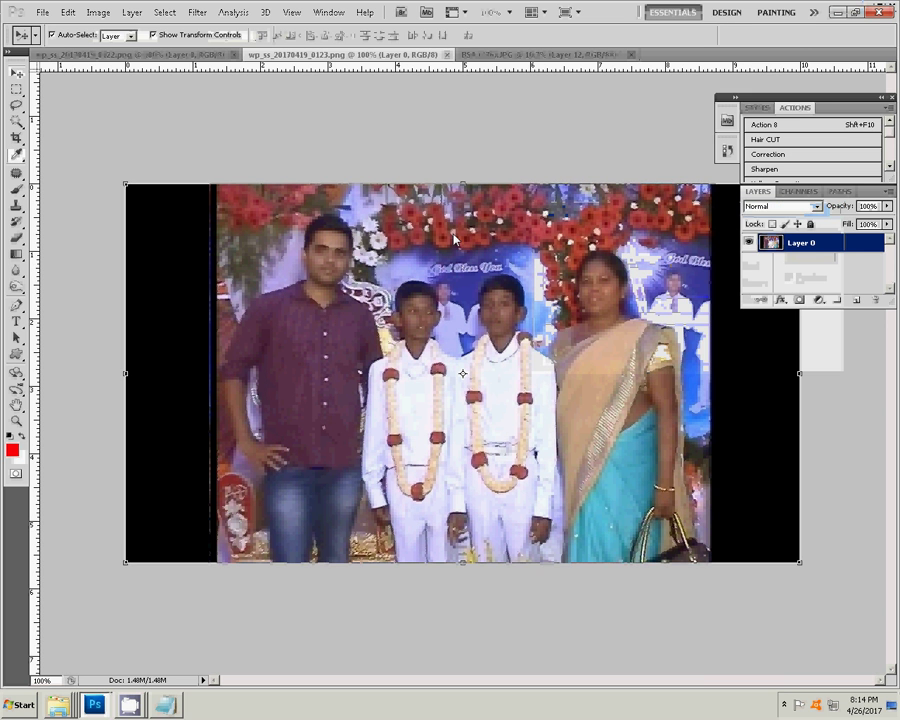
ctrl+click(802, 242)
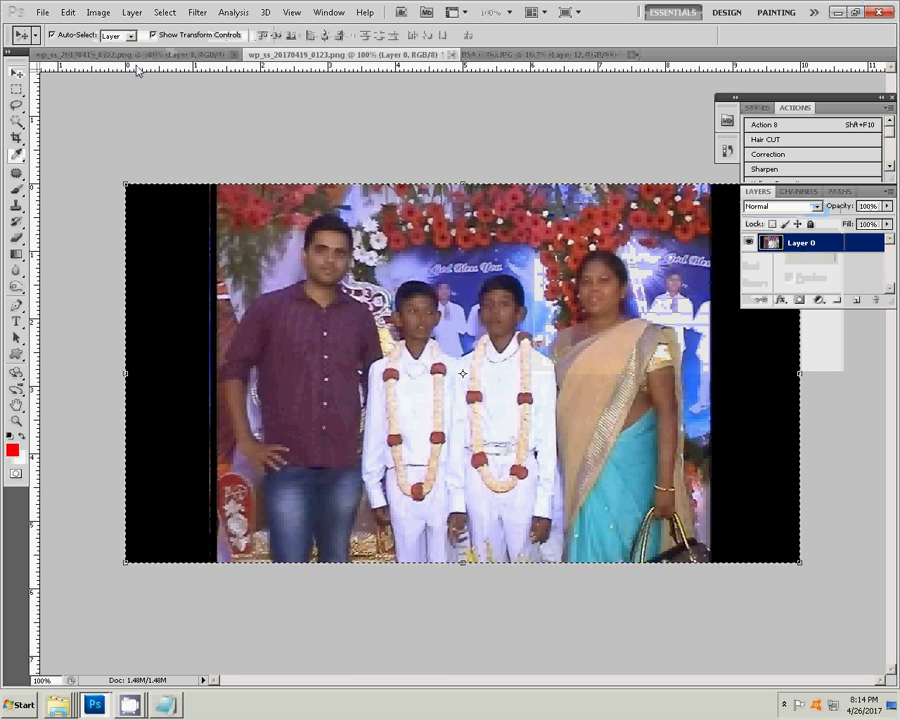
click(66, 12)
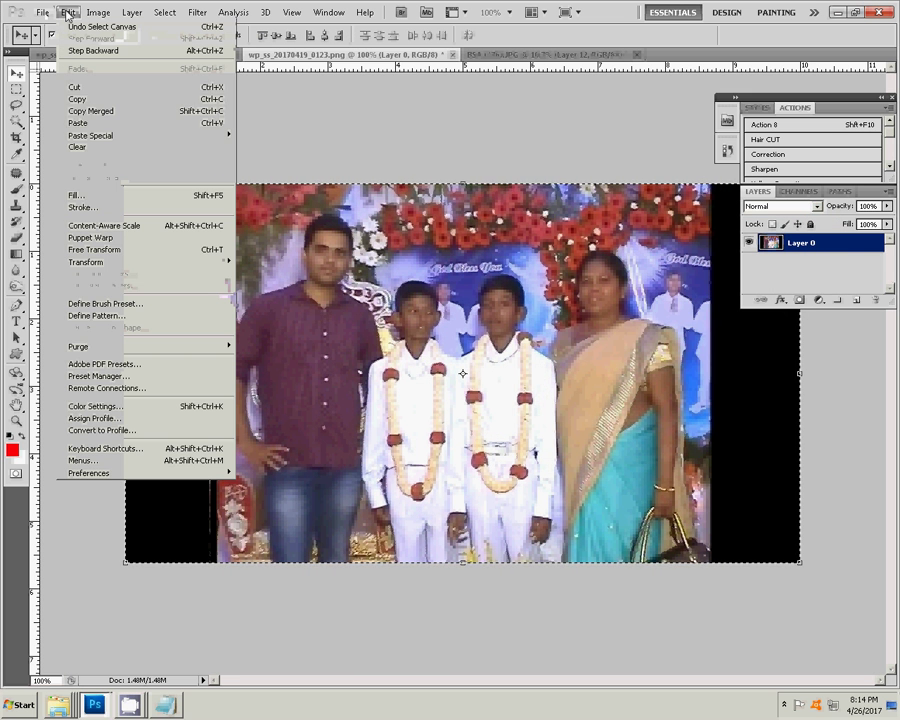
click(77, 88)
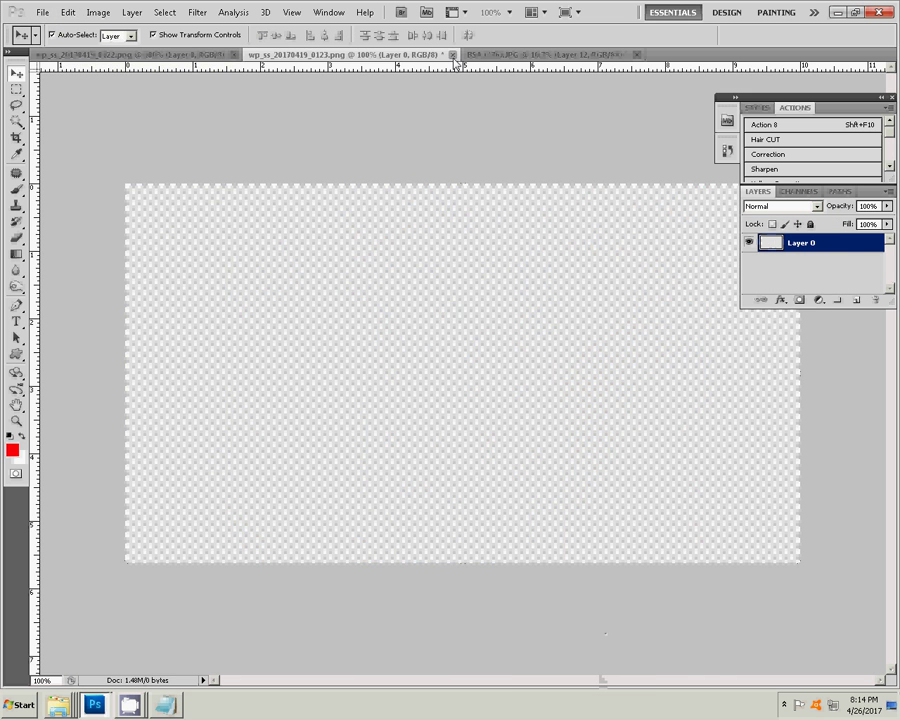
key(ctrl+w)
click(452, 270)
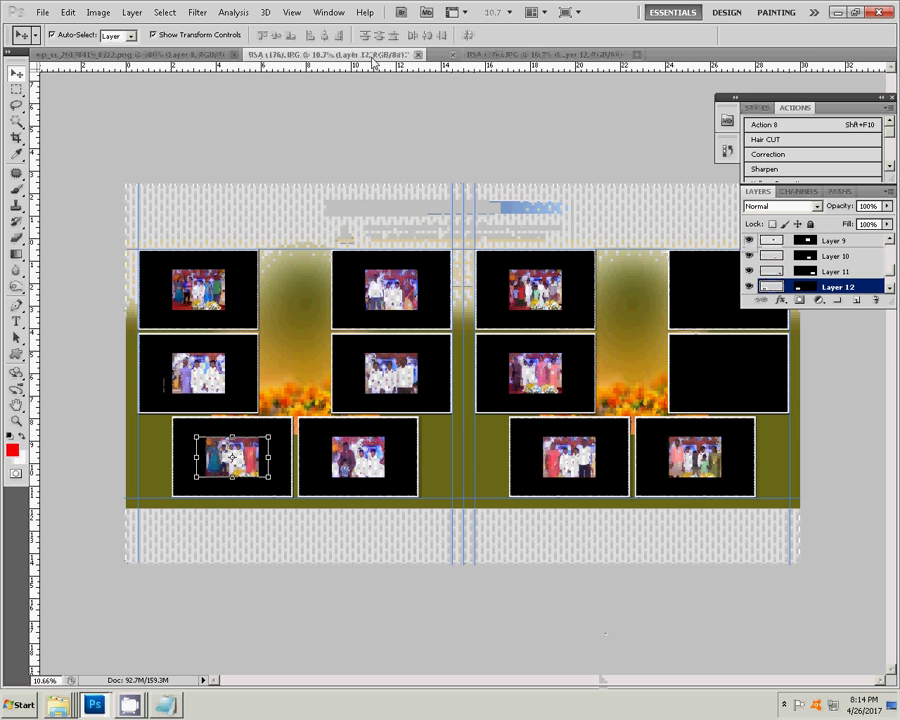
Step: Paste the photo into the right page's empty outer middle frame
key(ctrl+v)
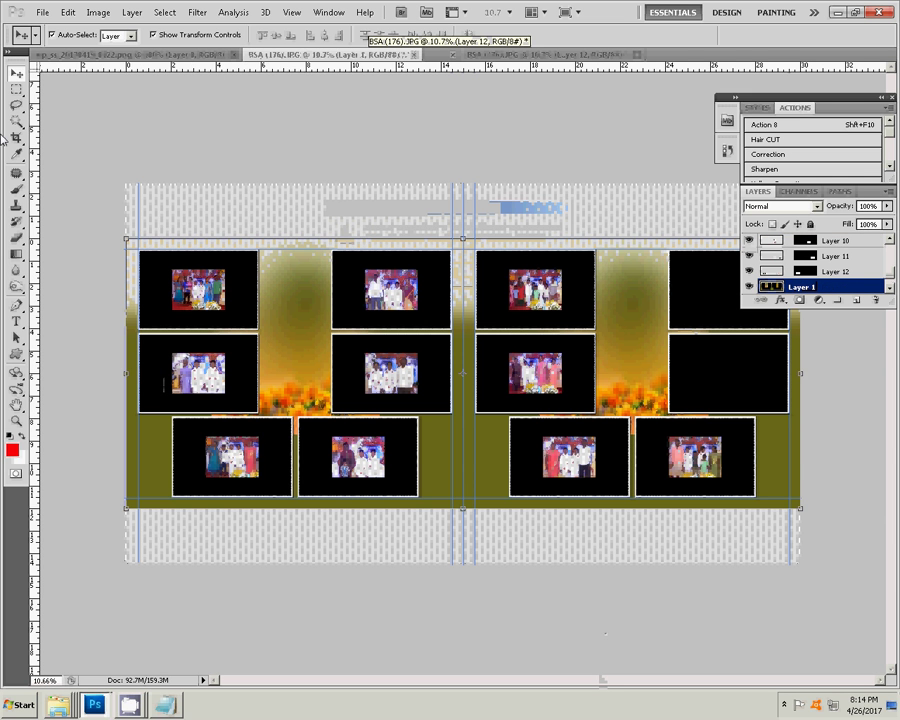
key(w)
click(713, 348)
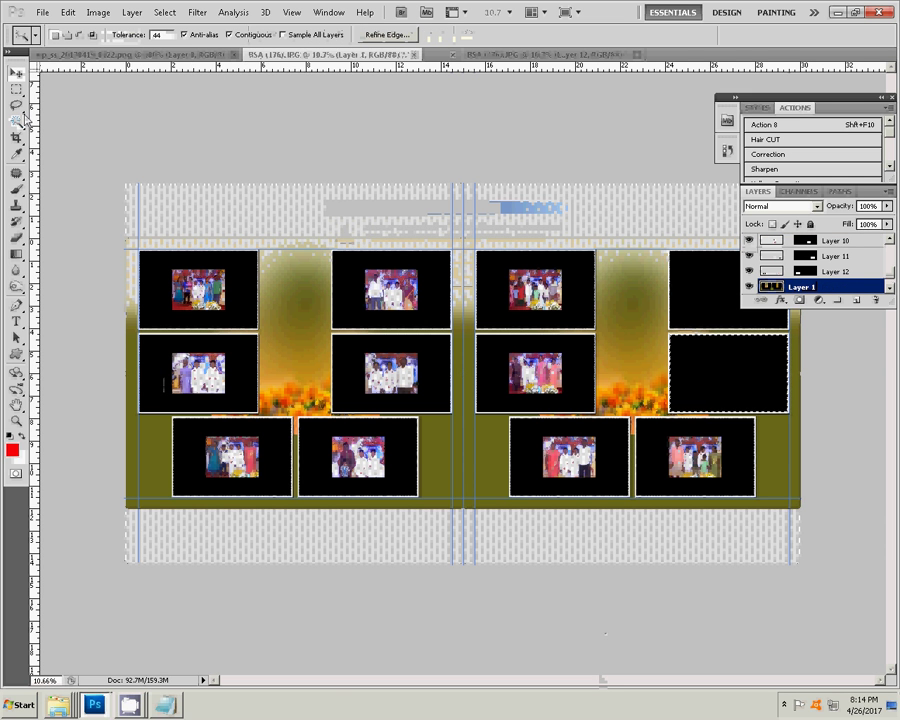
click(66, 12)
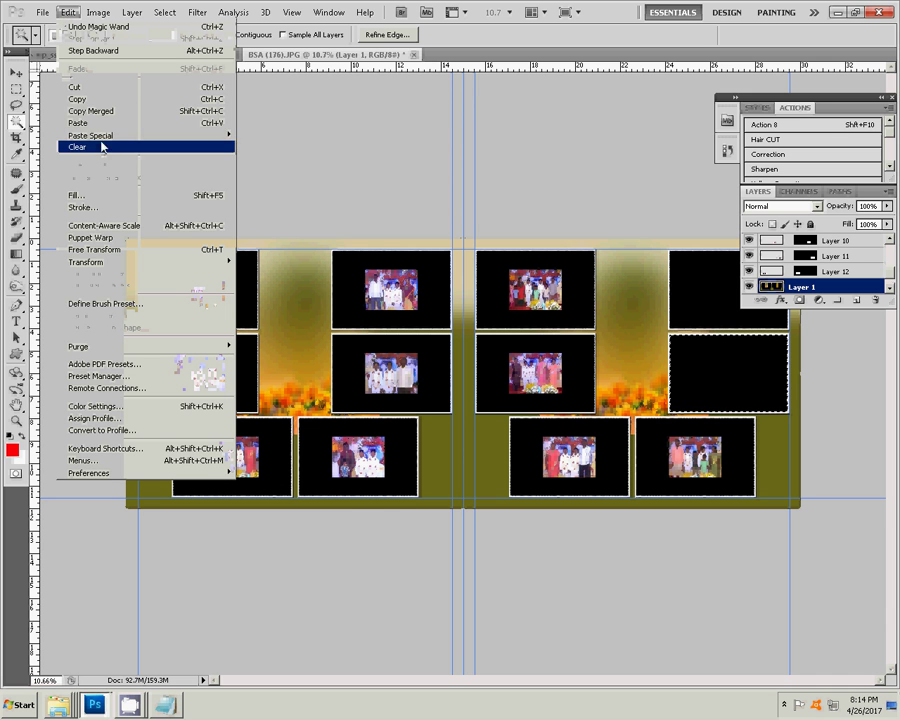
mouse_move(90, 135)
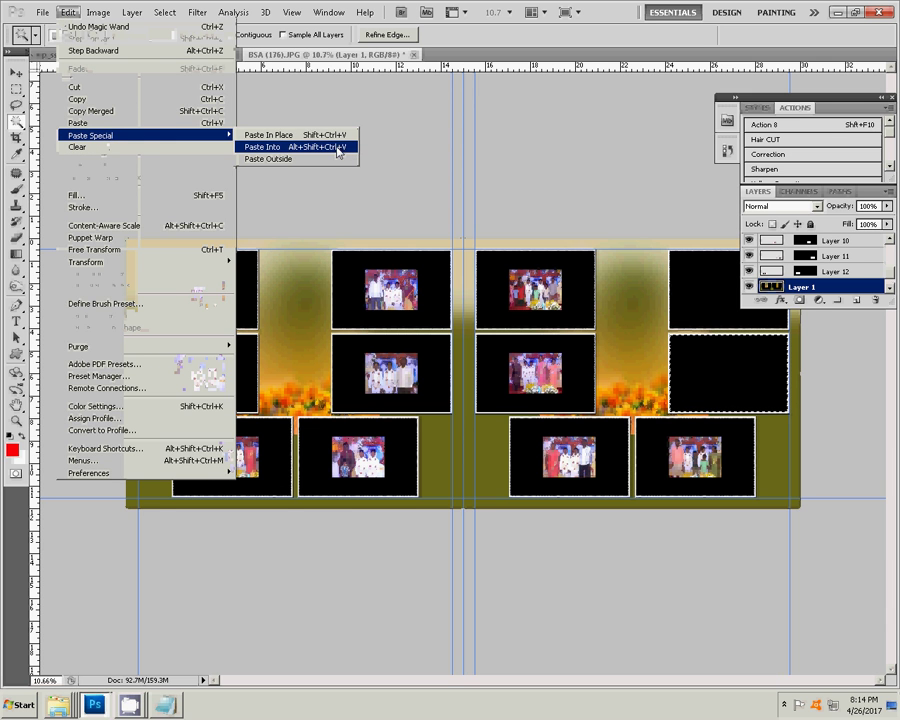
click(339, 151)
key(v)
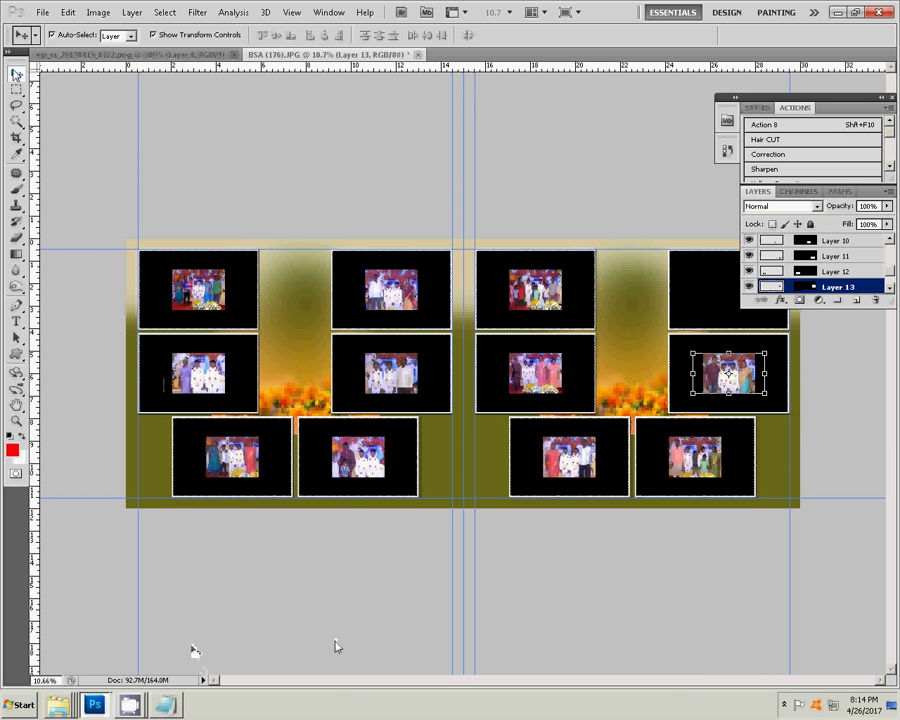
click(155, 56)
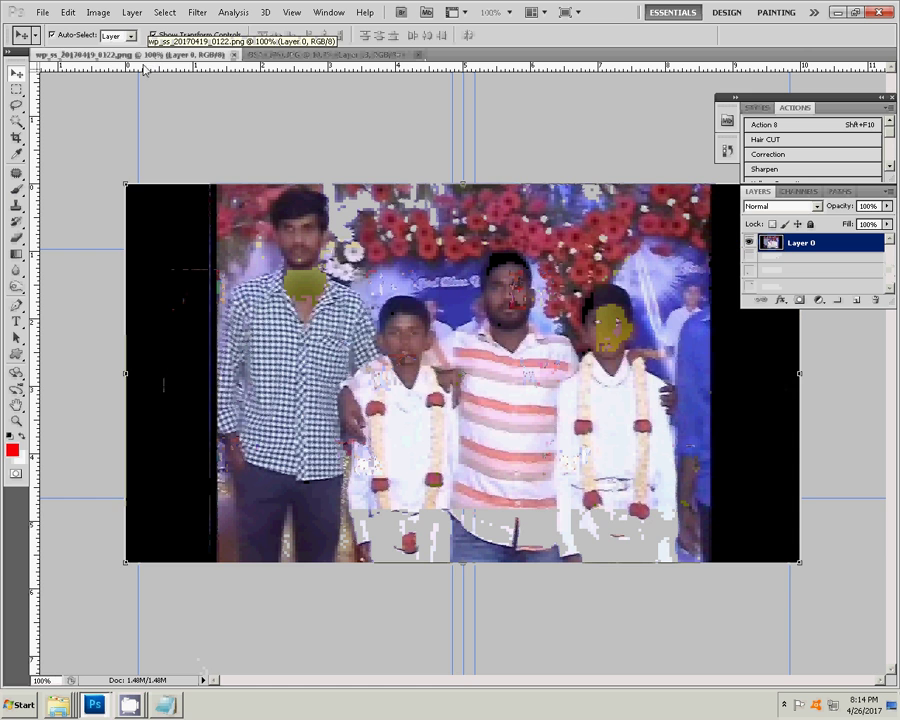
Step: Colour-balance the 0122 photo: midtones toward yellow, highlights +12 toward red
key(ctrl+b)
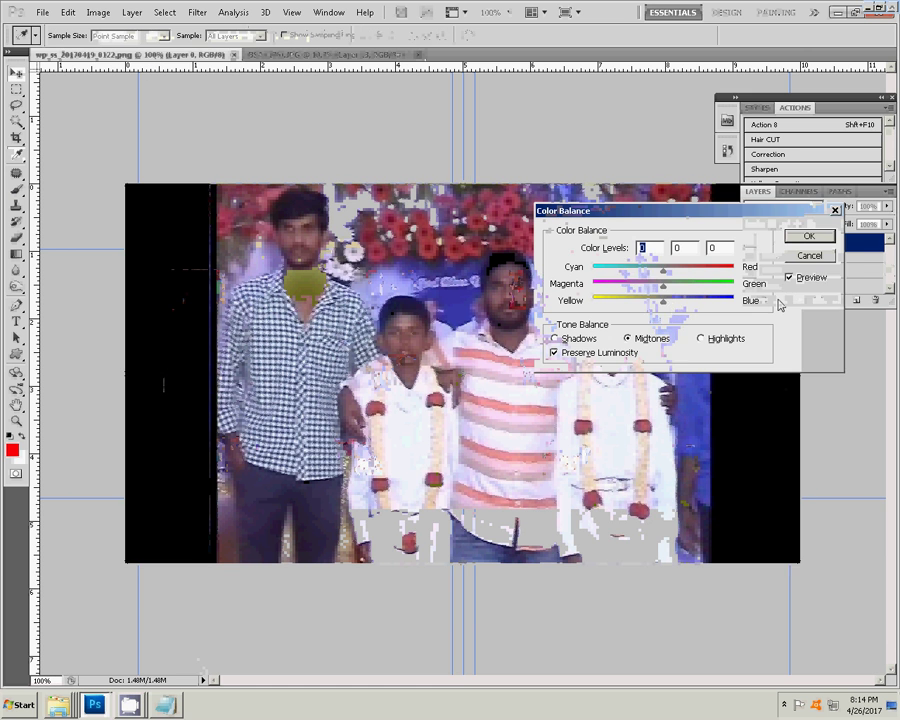
click(646, 305)
click(700, 338)
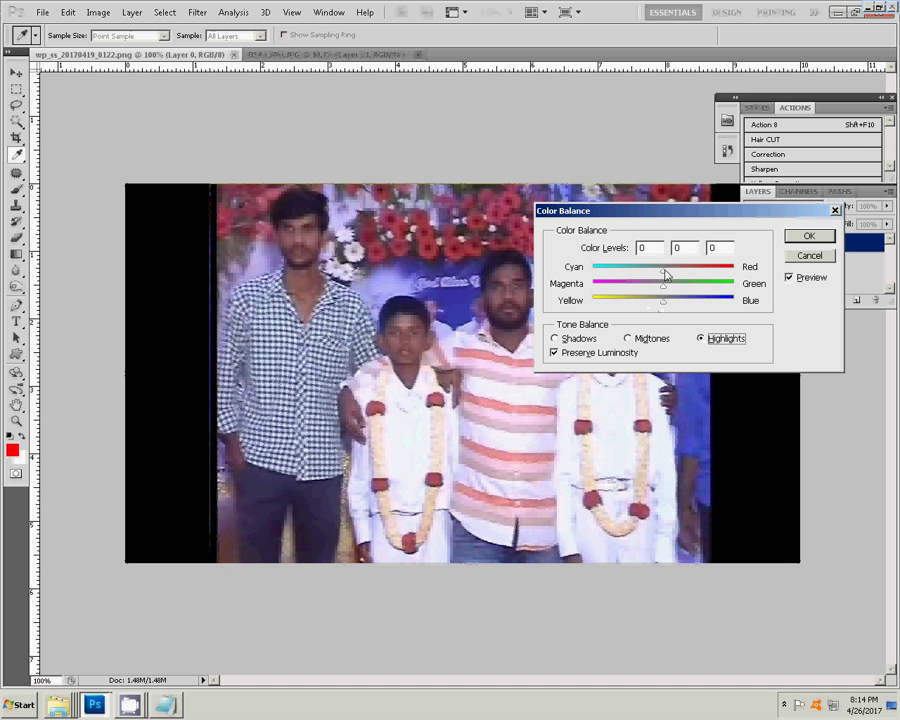
drag(664, 272, 672, 270)
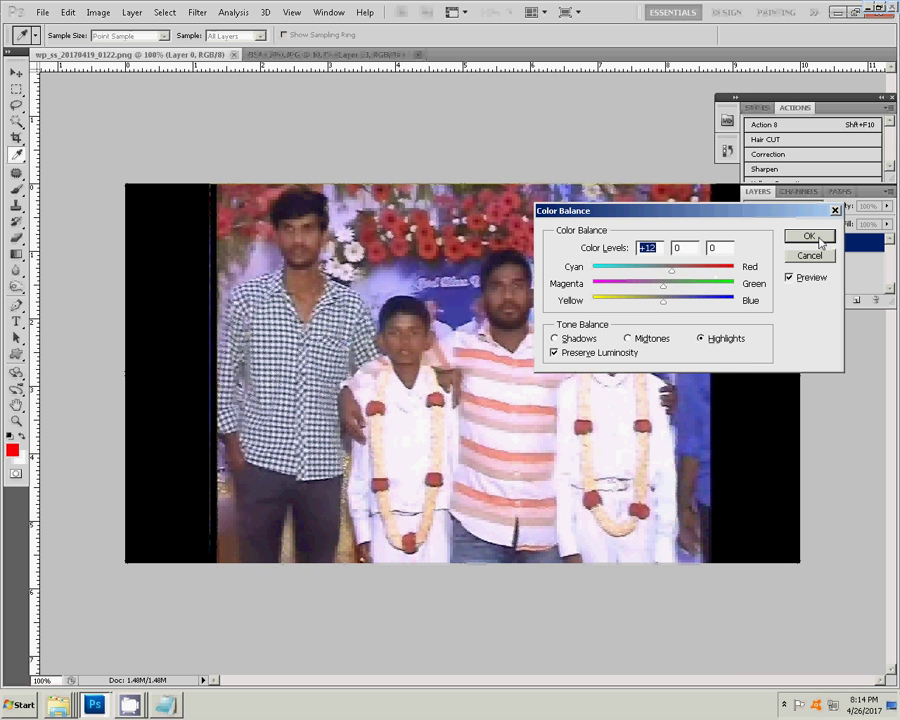
click(820, 237)
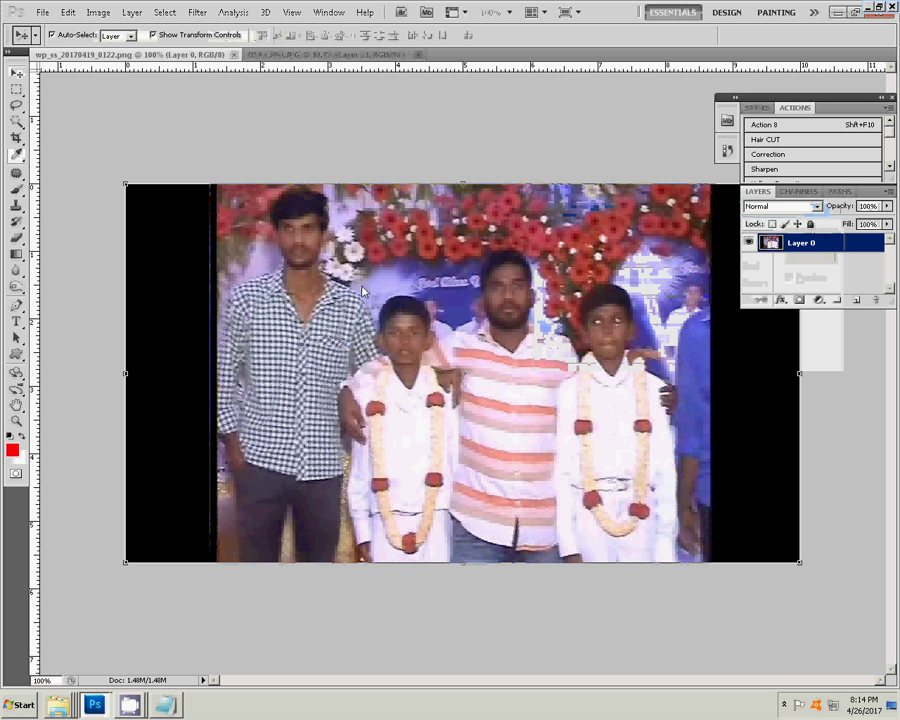
Step: Cut the entire 0122 photo and close it without saving
key(ctrl+a)
click(44, 13)
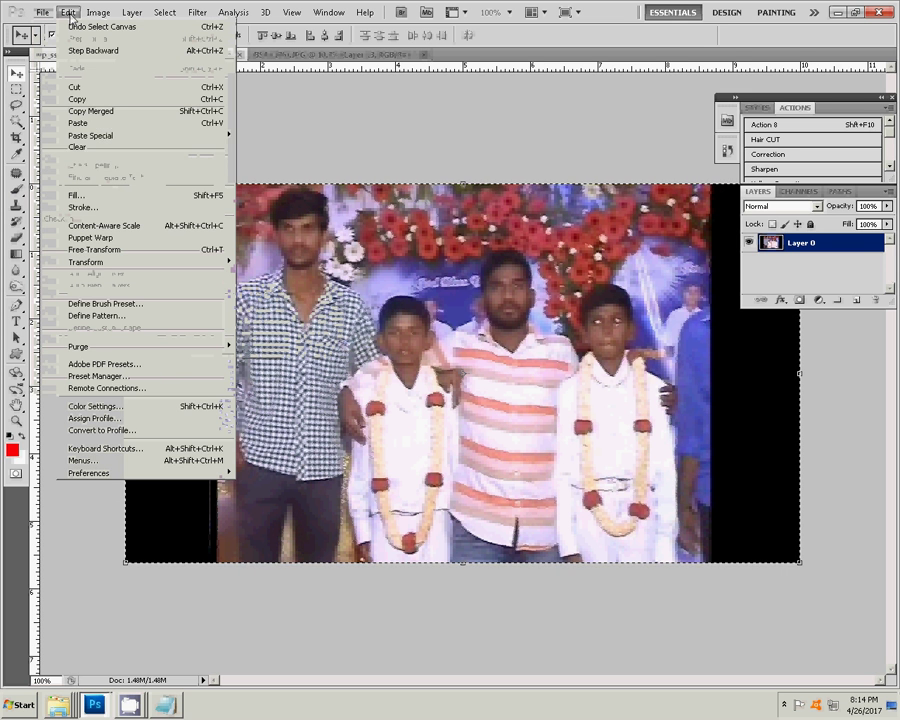
click(76, 88)
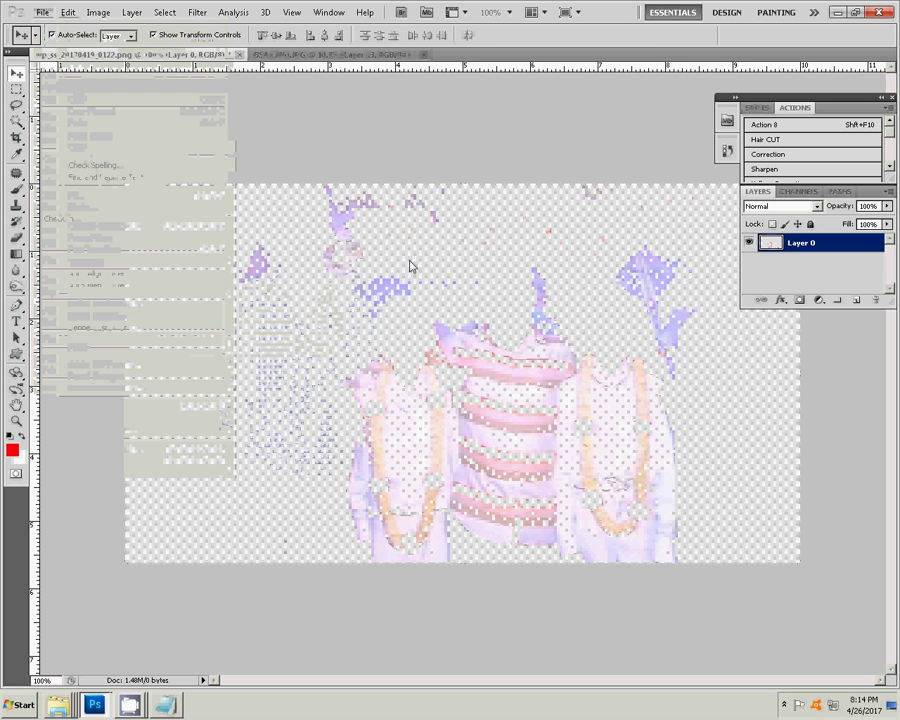
click(239, 54)
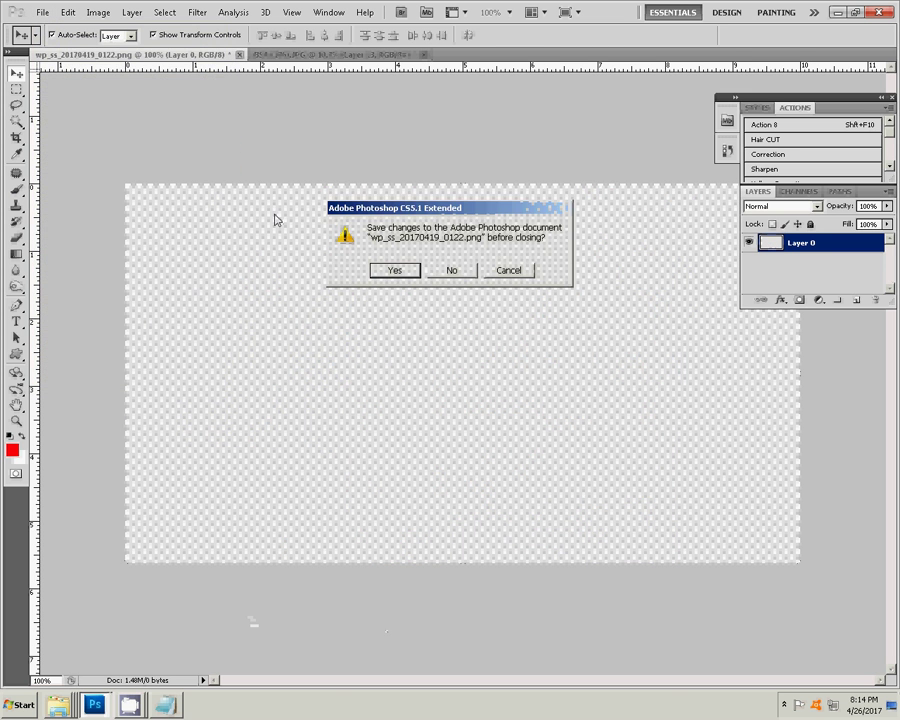
click(452, 270)
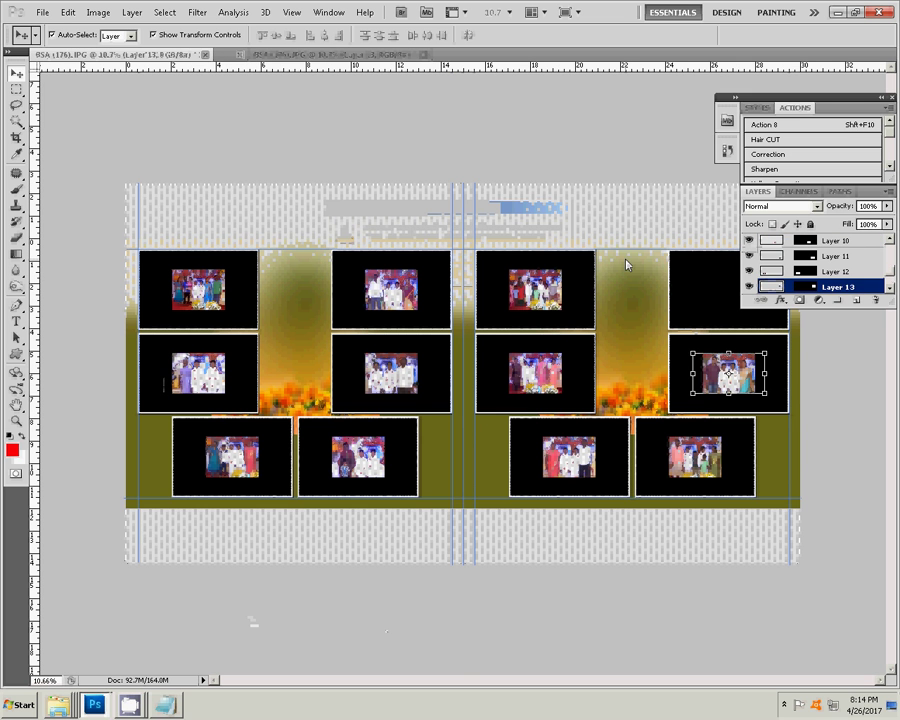
Step: Paste the photo into the right page's empty top-right frame as Layer 14
click(16, 121)
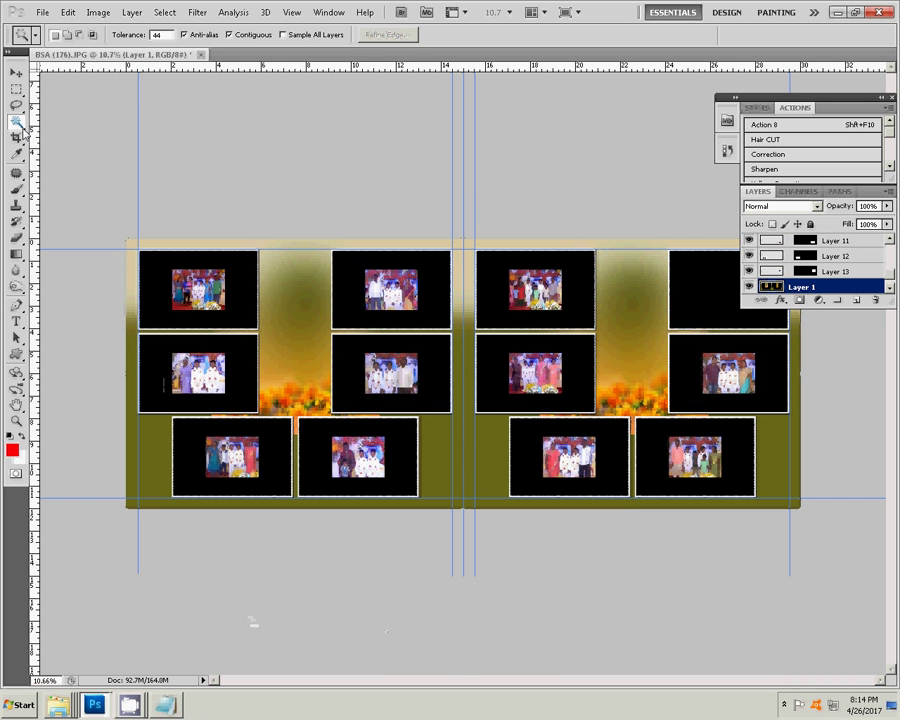
click(722, 318)
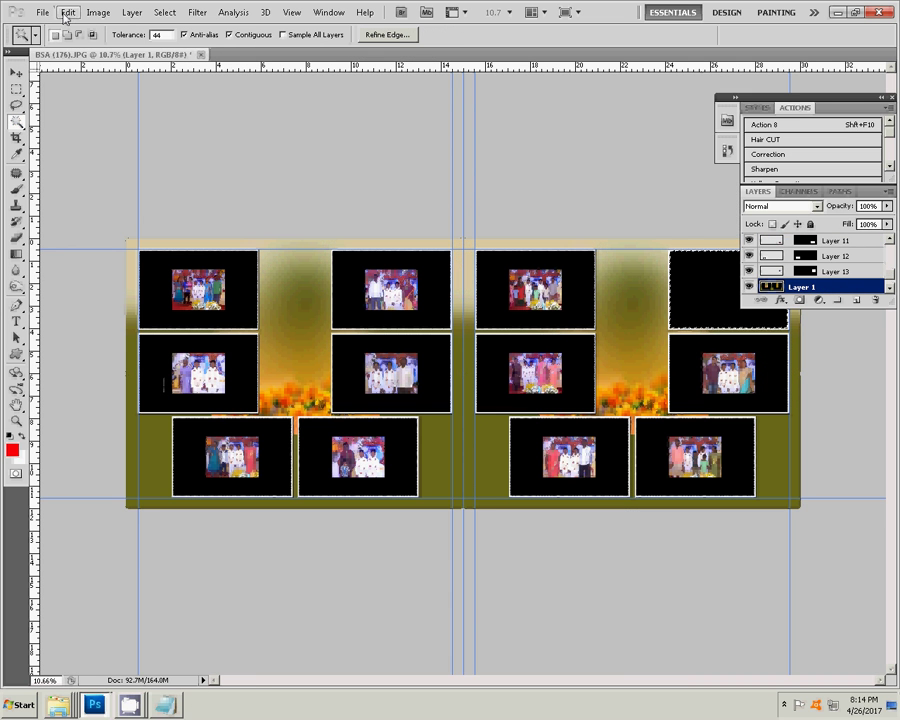
click(67, 15)
mouse_move(91, 135)
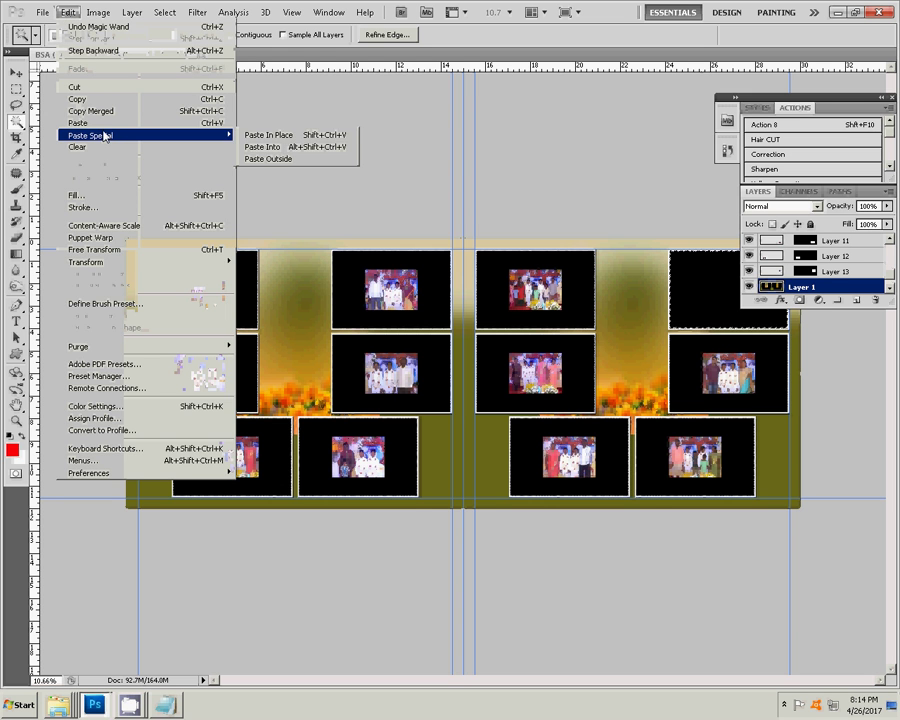
click(298, 150)
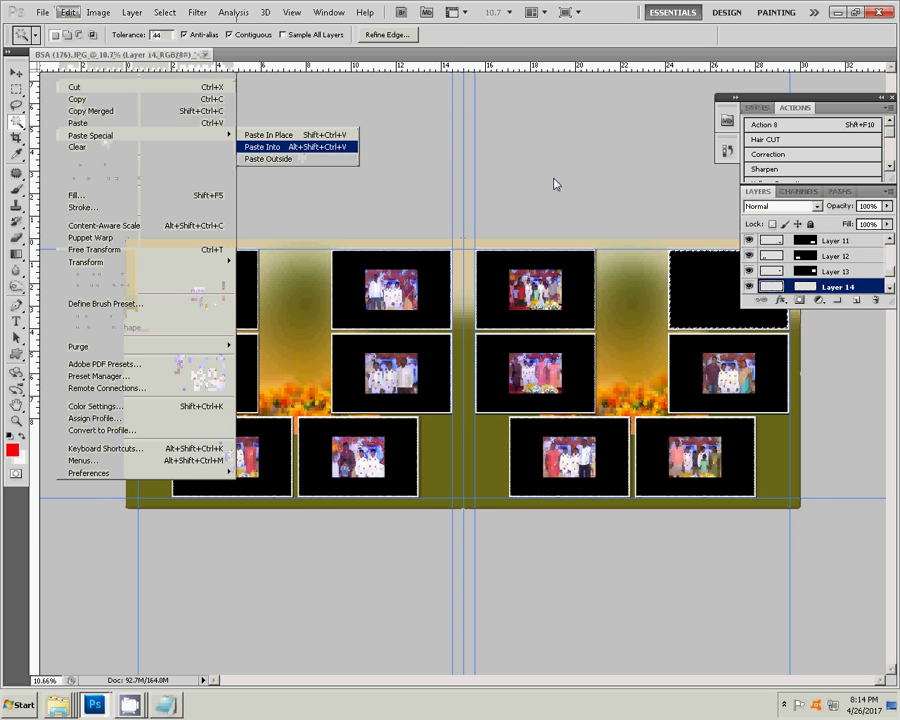
key(v)
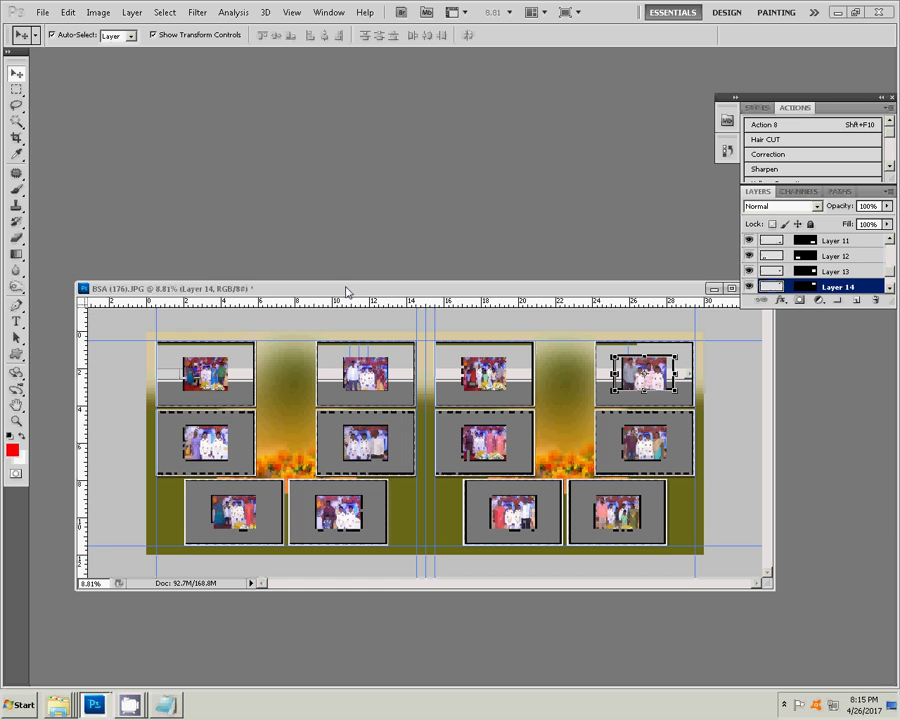
Step: Enlarge the top-left photo and cut it to the clipboard
click(236, 360)
mouse_move(237, 358)
mouse_down()
mouse_move(266, 341)
mouse_move(246, 352)
mouse_up()
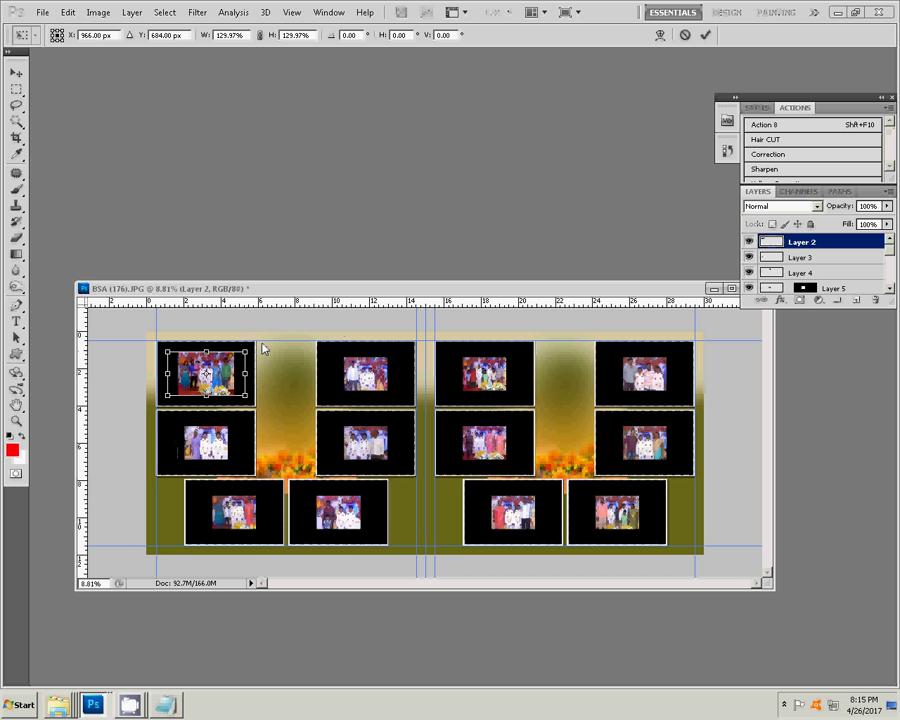
click(705, 34)
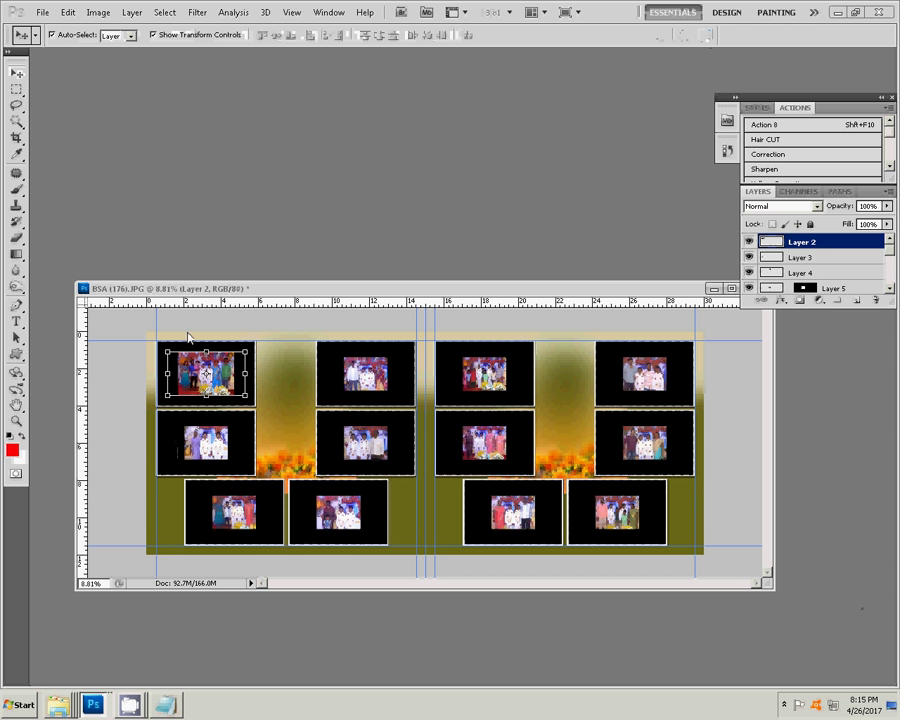
key(ctrl+a)
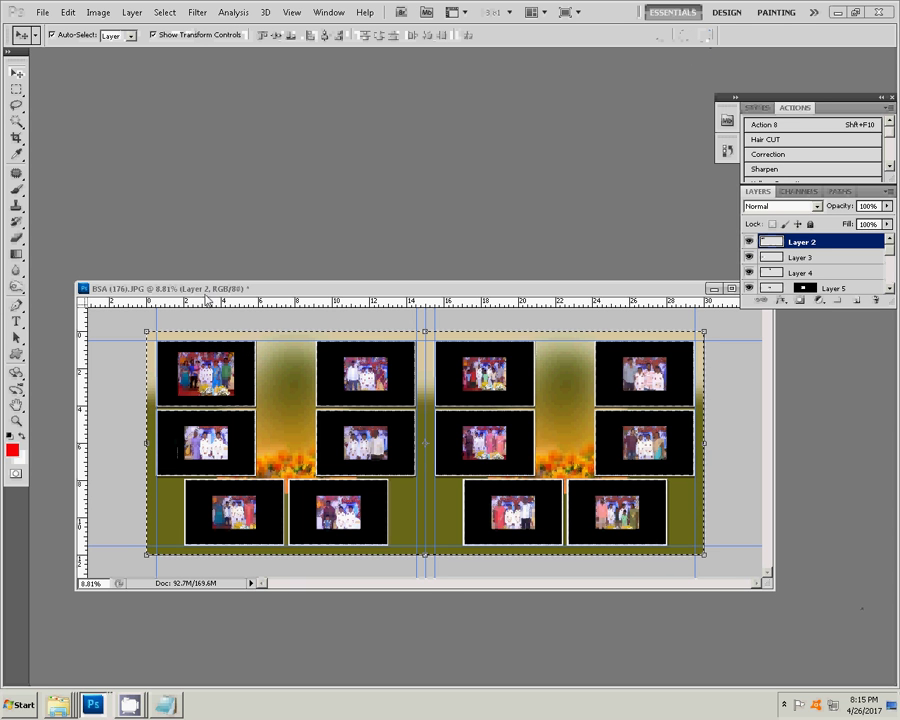
key(ctrl+x)
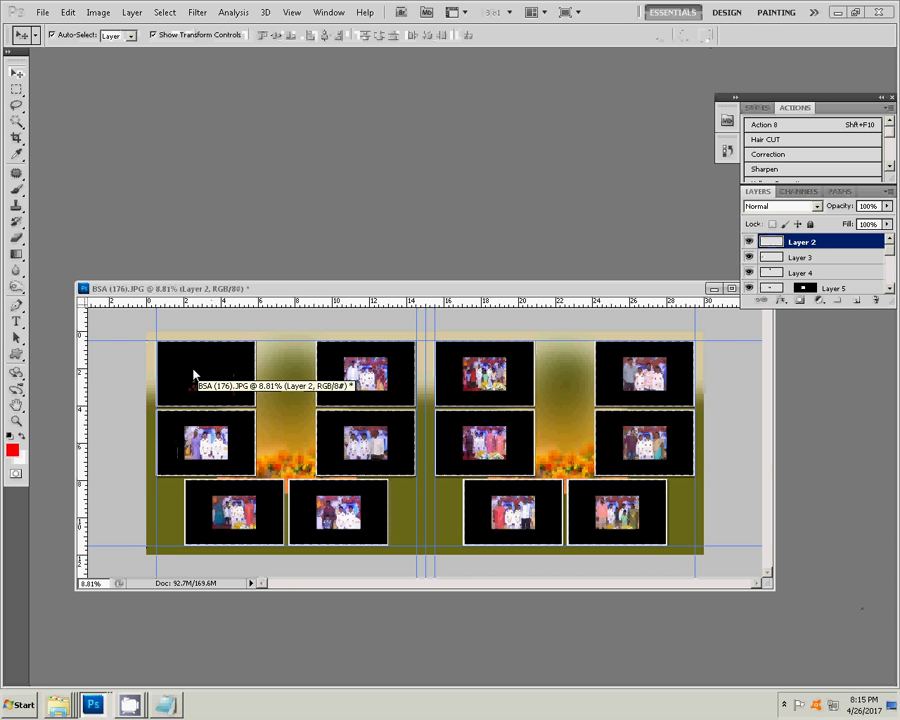
Step: Paste the photo into the black top-left frame and scale it to fill the frame
click(193, 374)
key(shift+w)
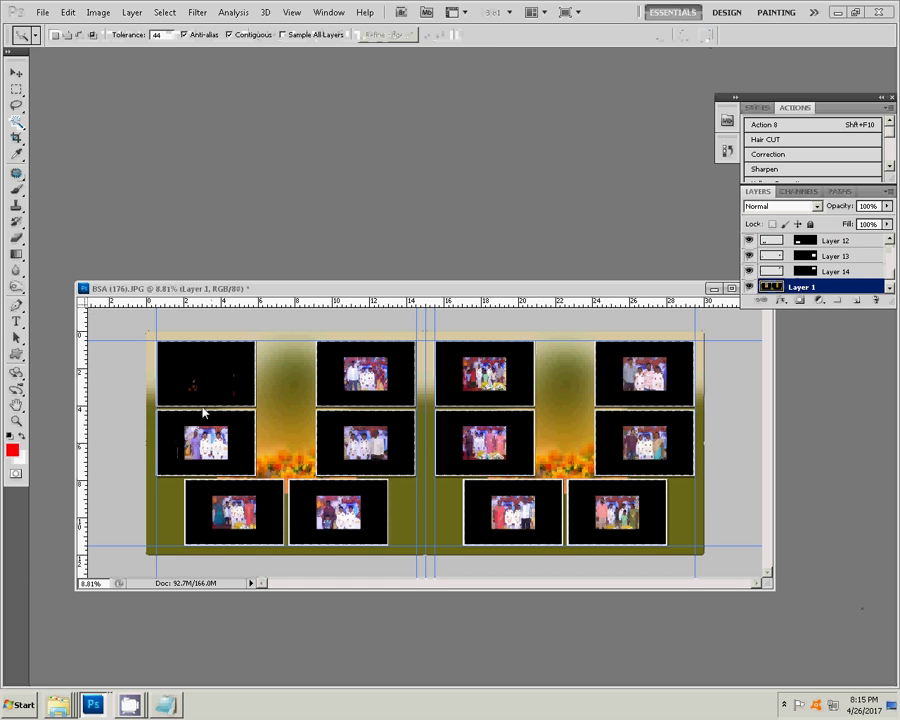
click(206, 402)
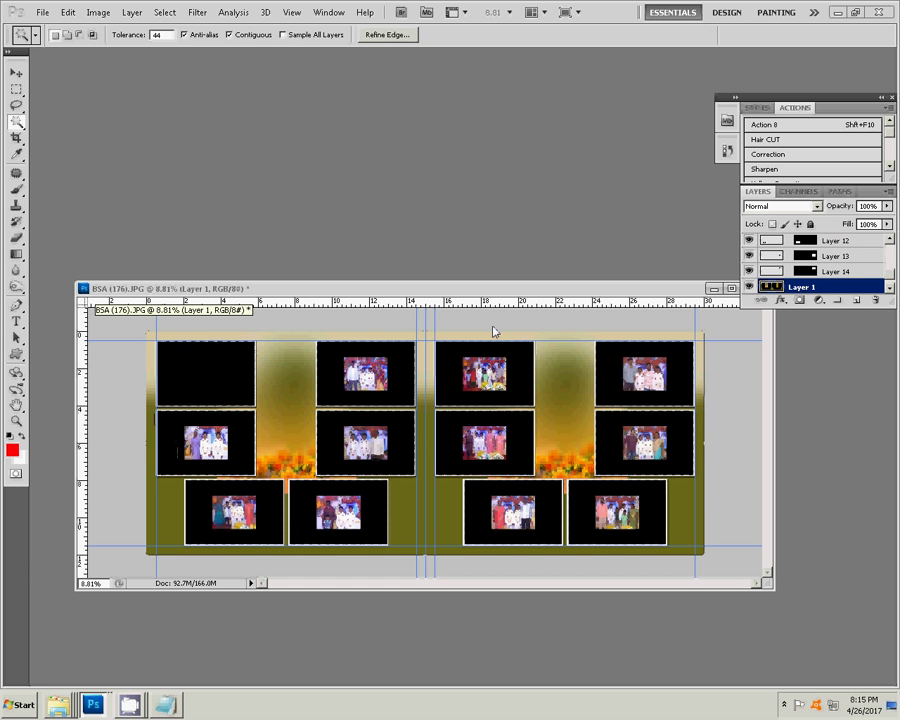
click(68, 12)
mouse_move(92, 135)
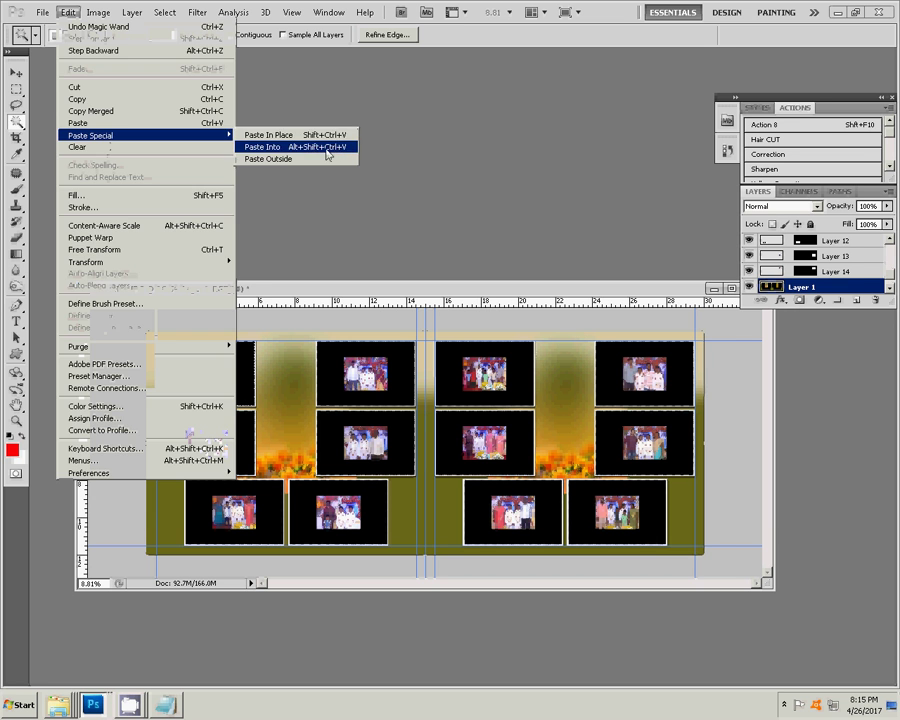
click(327, 153)
key(v)
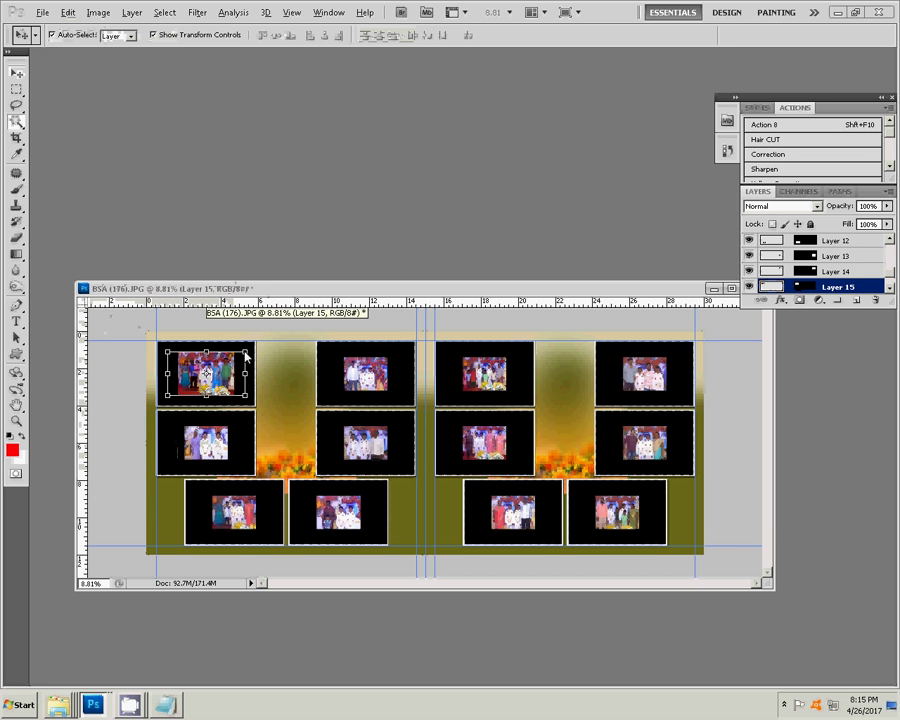
drag(245, 353, 271, 336)
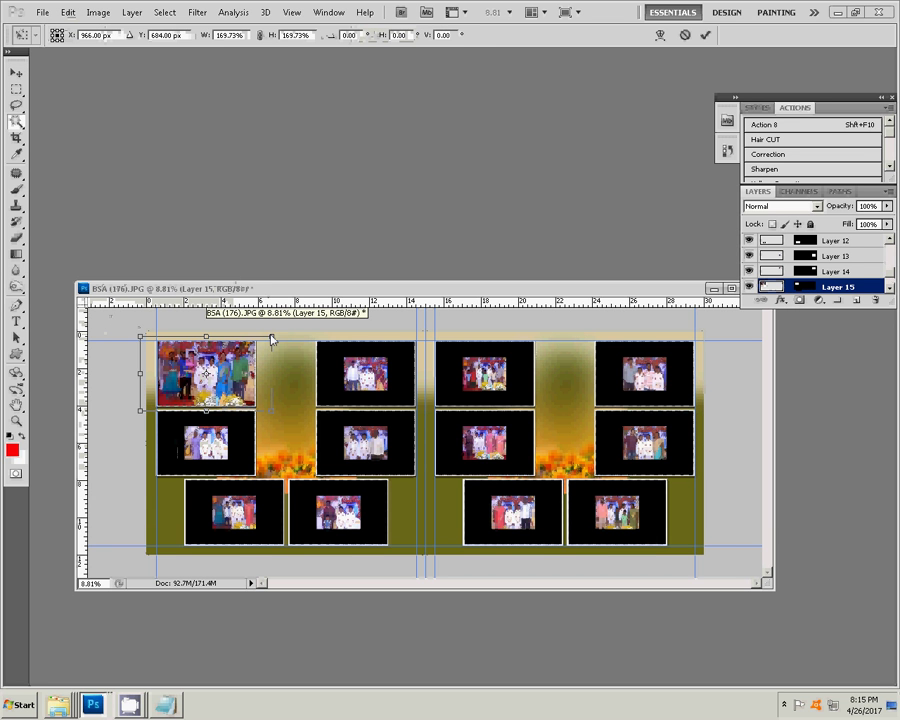
click(705, 37)
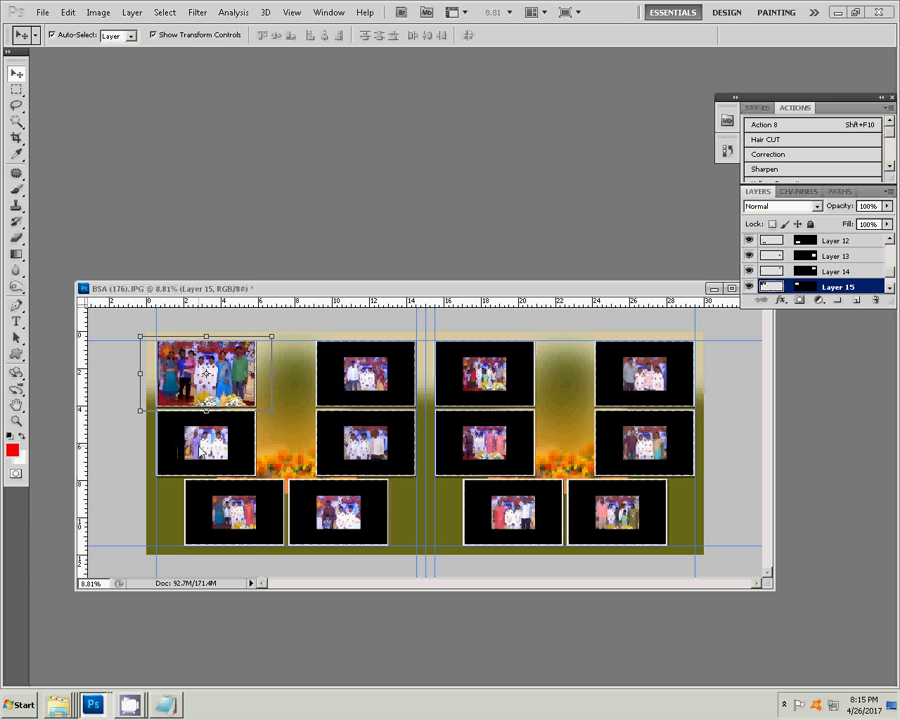
Step: Enlarge the middle-left photo (Layer 3) to about double and select the canvas
click(200, 452)
key(ctrl+t)
drag(228, 427, 271, 413)
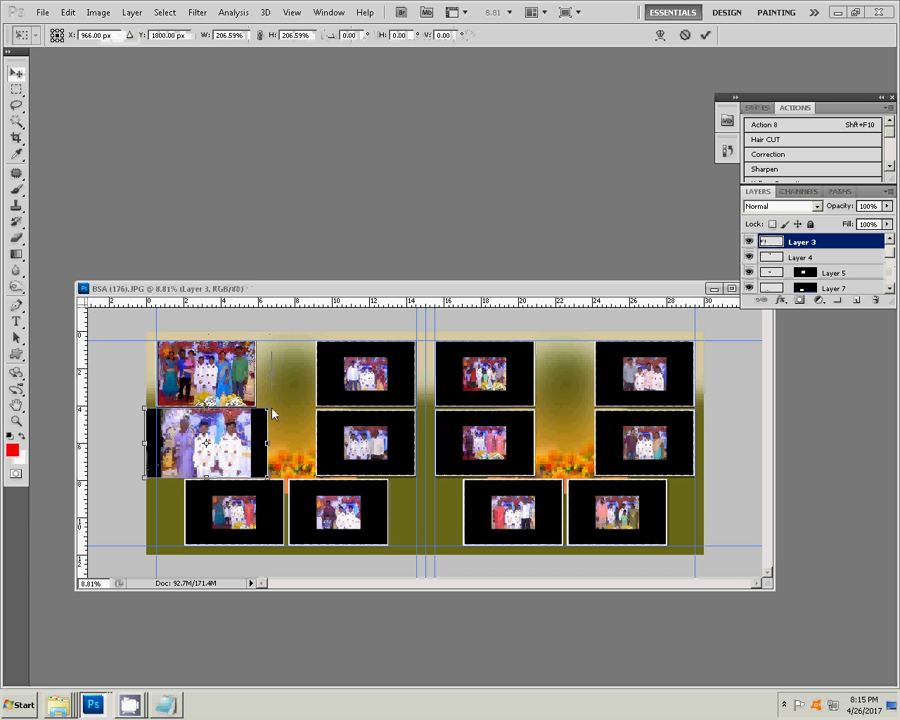
click(705, 35)
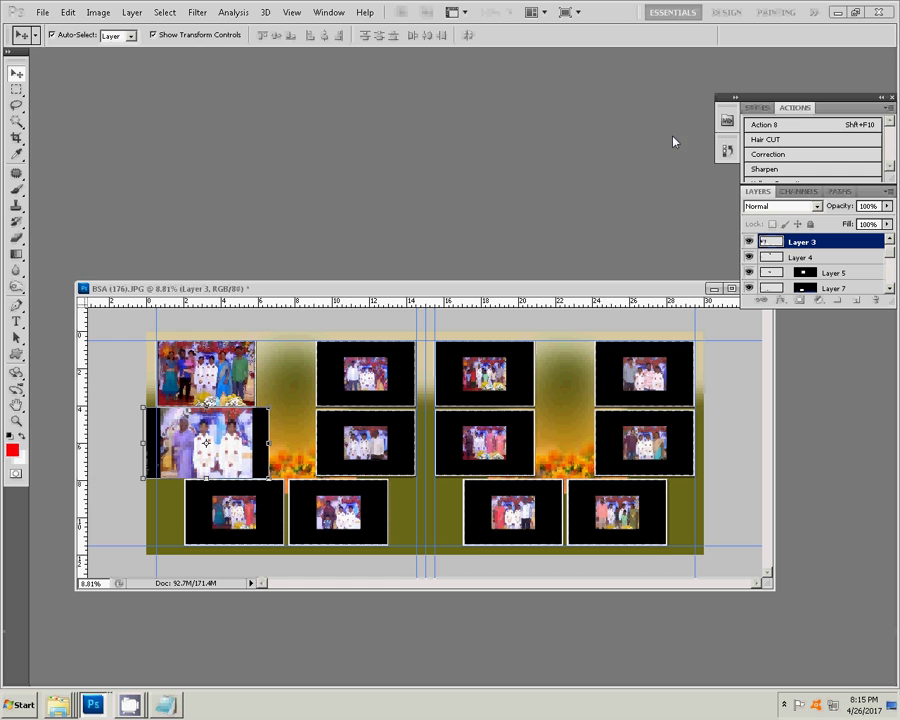
key(ctrl+a)
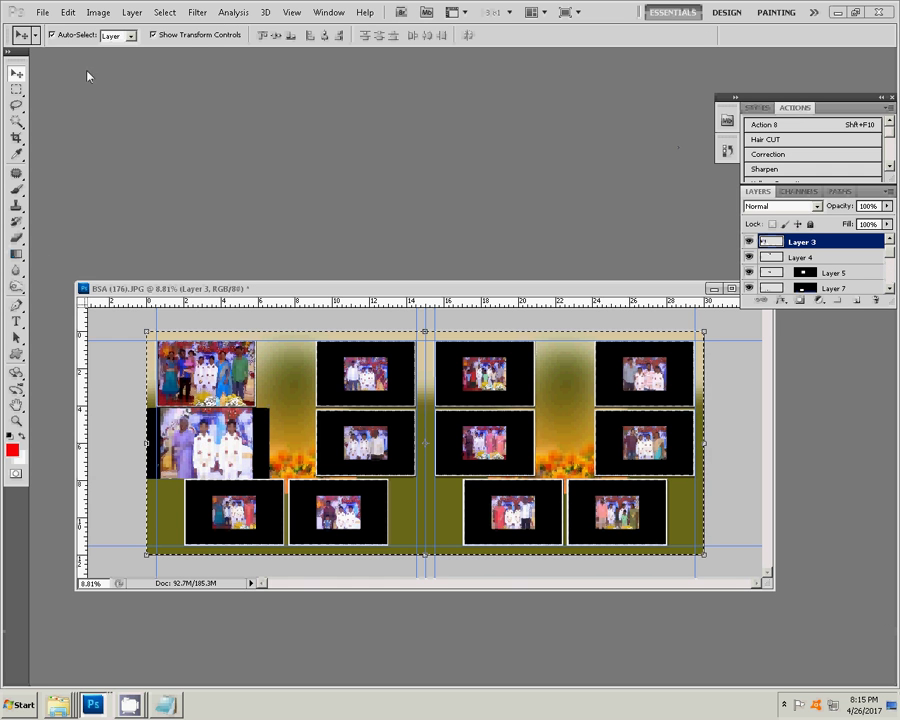
click(67, 13)
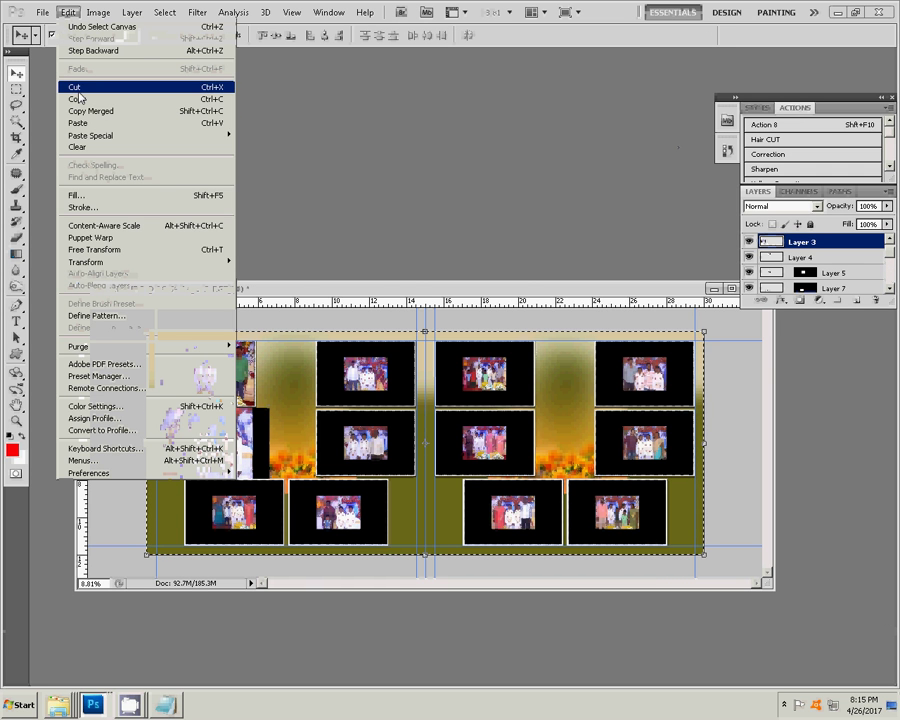
Step: Cut the middle-left photo, paste it into its black frame, and scale it to fill
key(ctrl+x)
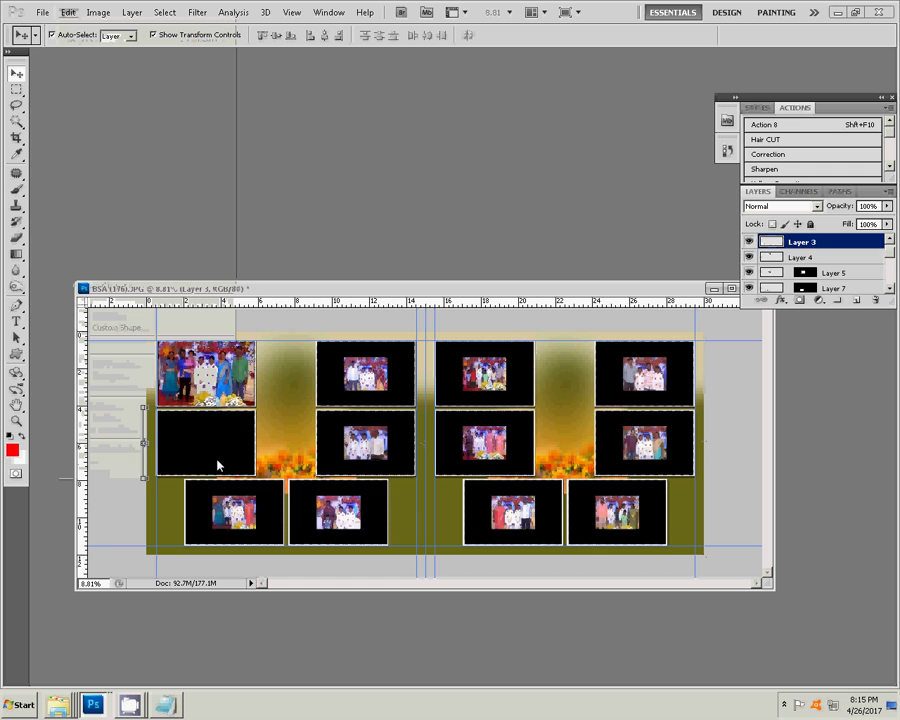
click(218, 464)
key(w)
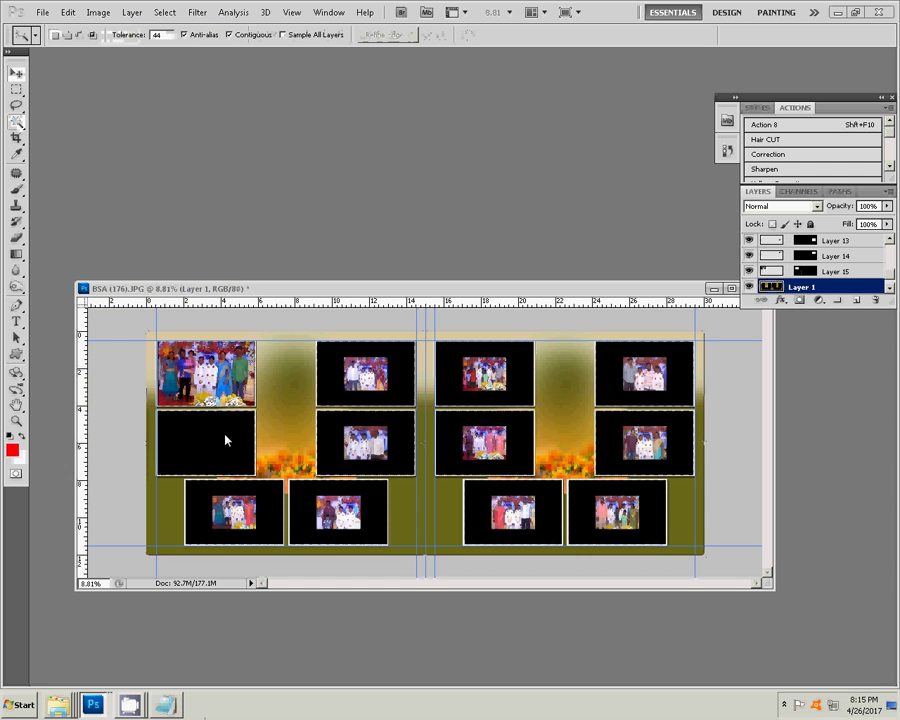
click(226, 440)
click(67, 12)
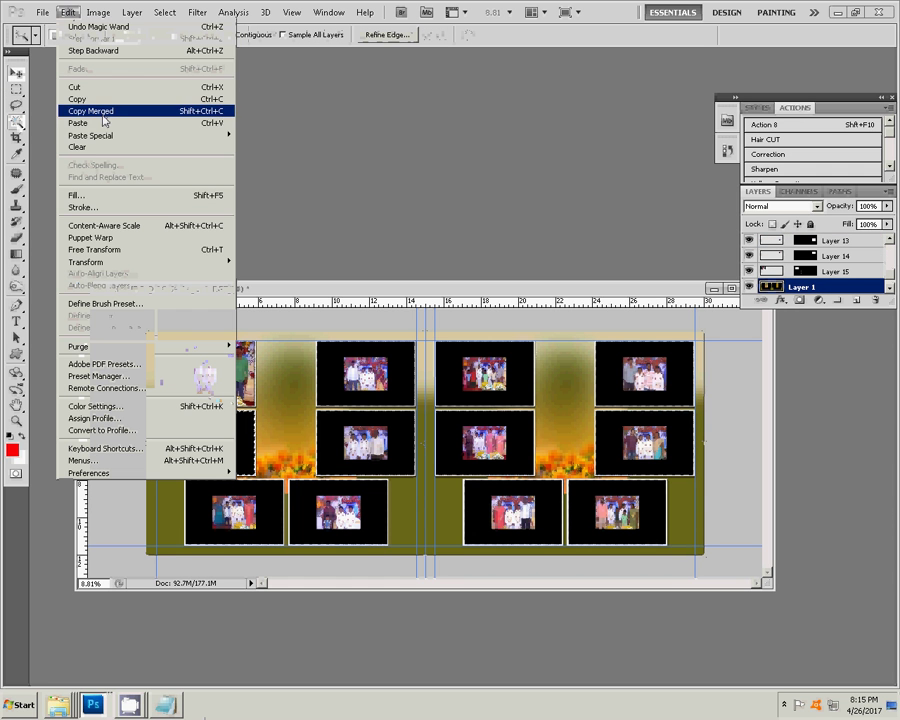
mouse_move(90, 135)
click(319, 153)
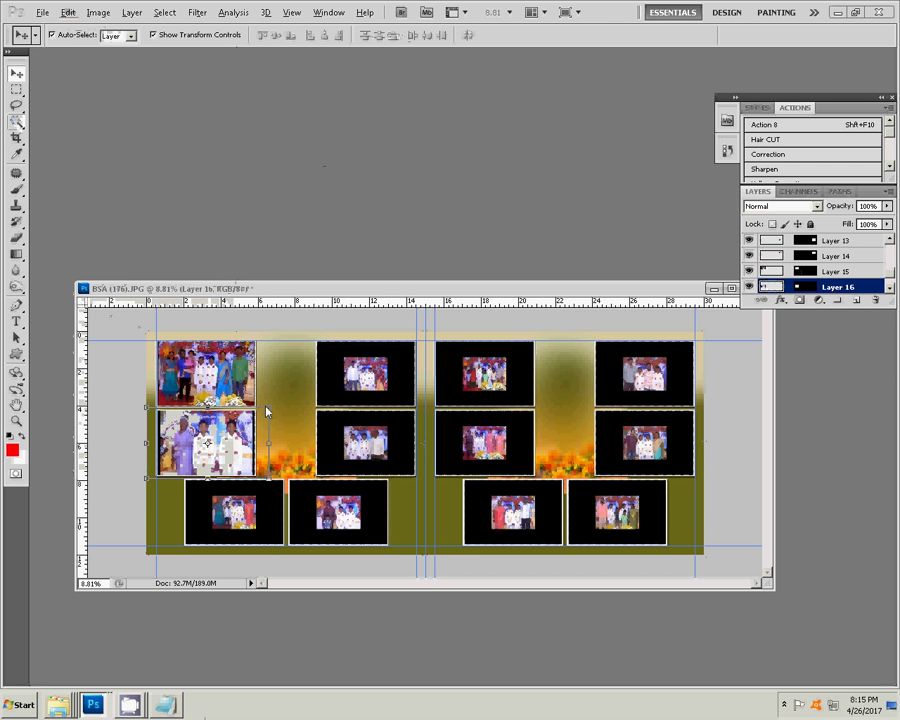
drag(266, 410, 272, 408)
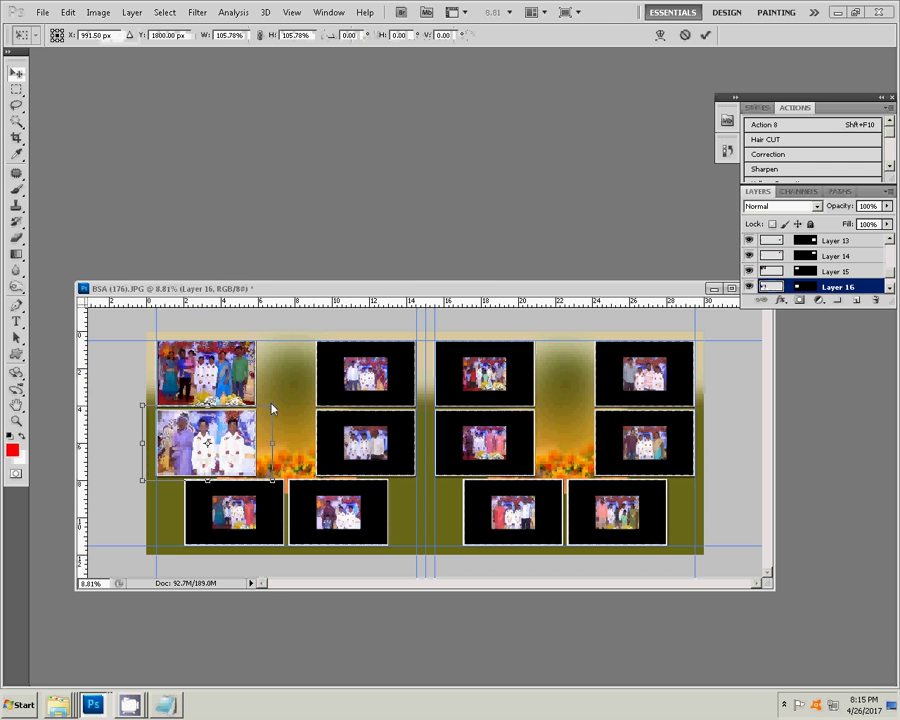
click(705, 36)
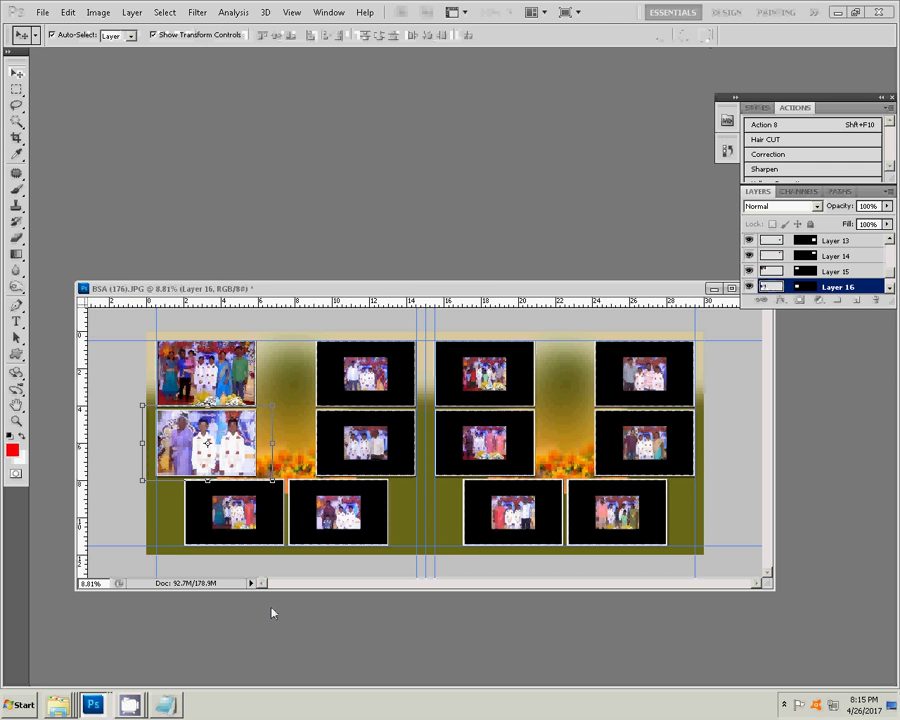
Step: Enlarge the bottom-left photo to fill its frame and the top-middle photo to about double
click(235, 512)
drag(258, 494, 300, 480)
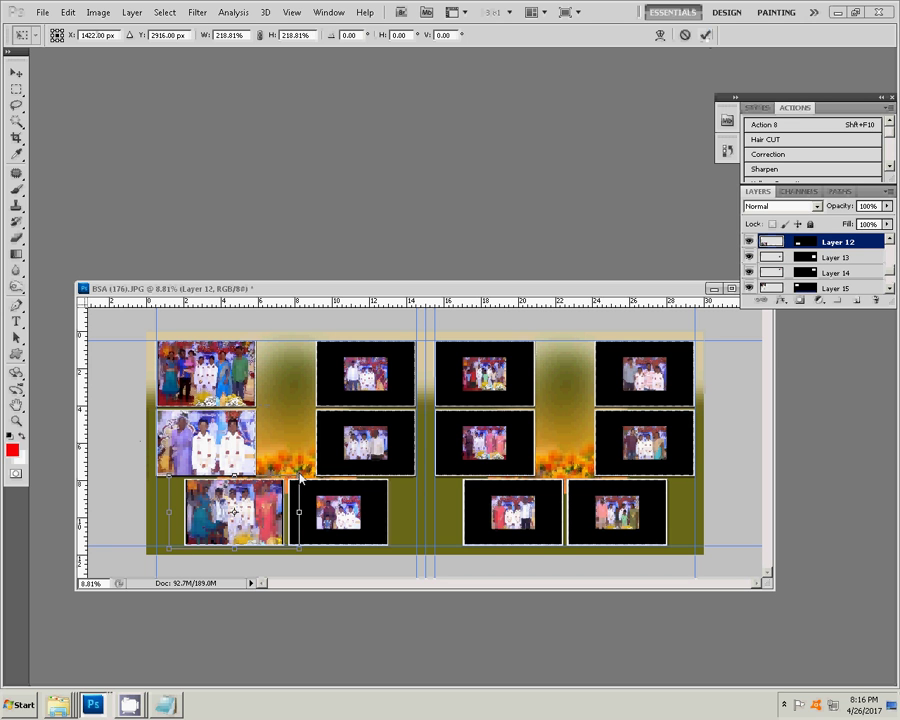
click(706, 35)
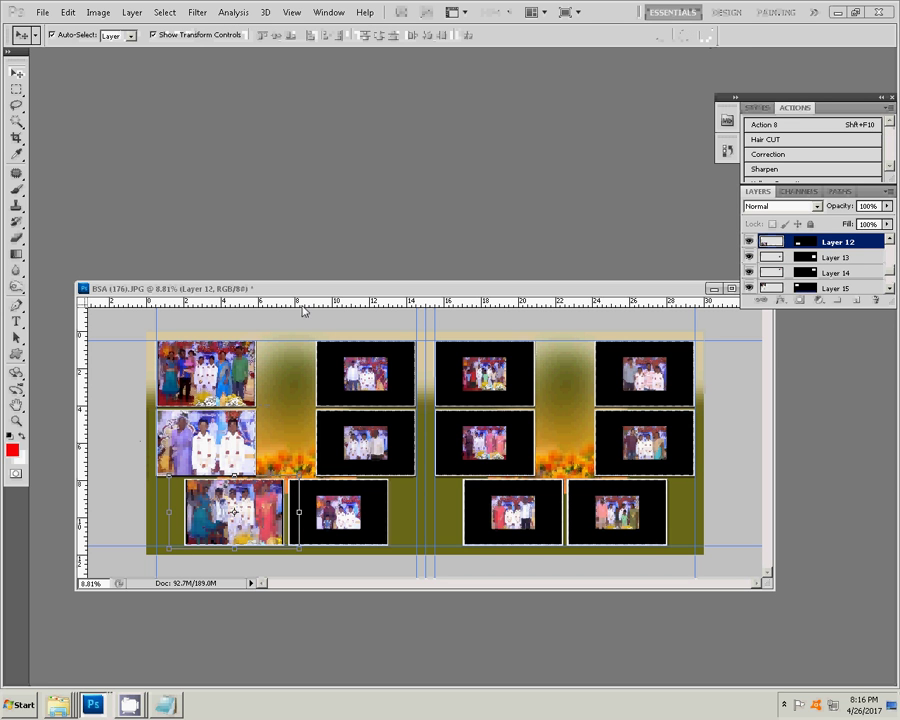
click(393, 363)
drag(396, 358, 418, 350)
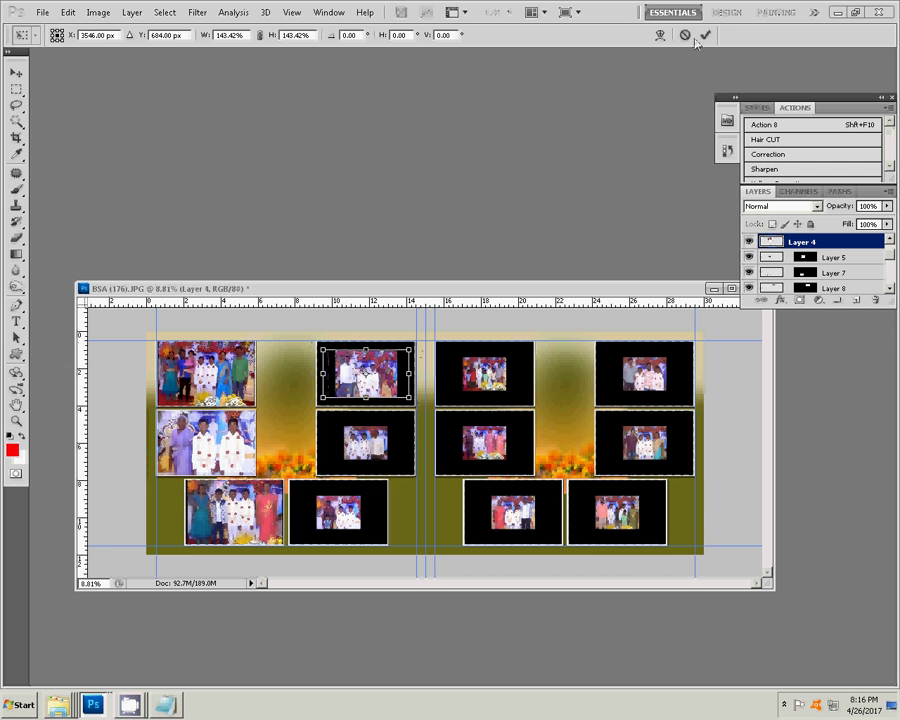
click(705, 35)
Step: Cut the top-middle photo and paste it into the empty black top-middle frame
key(ctrl+a)
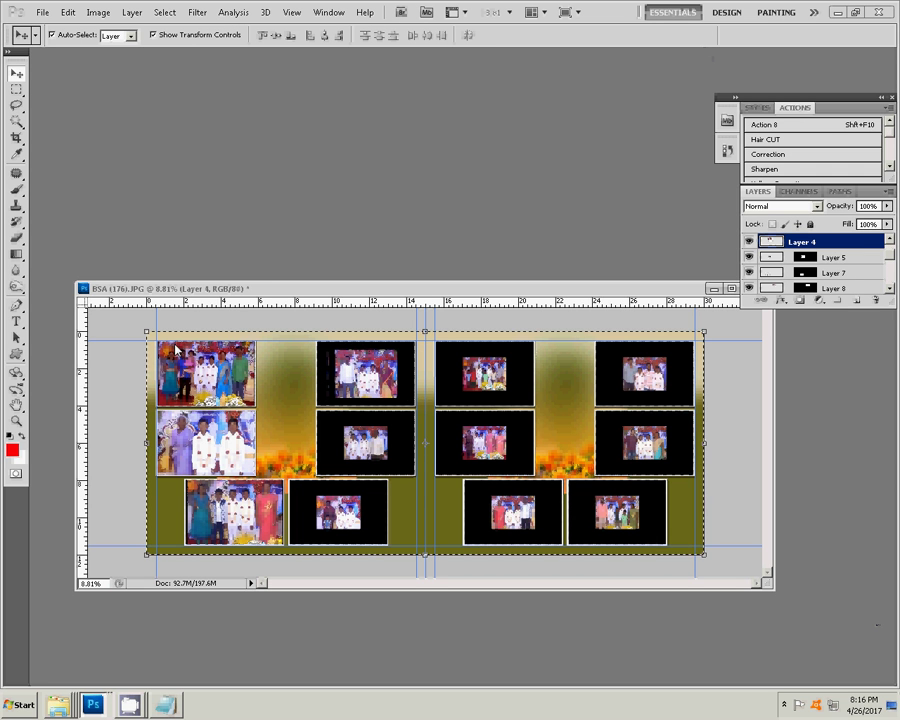
click(68, 12)
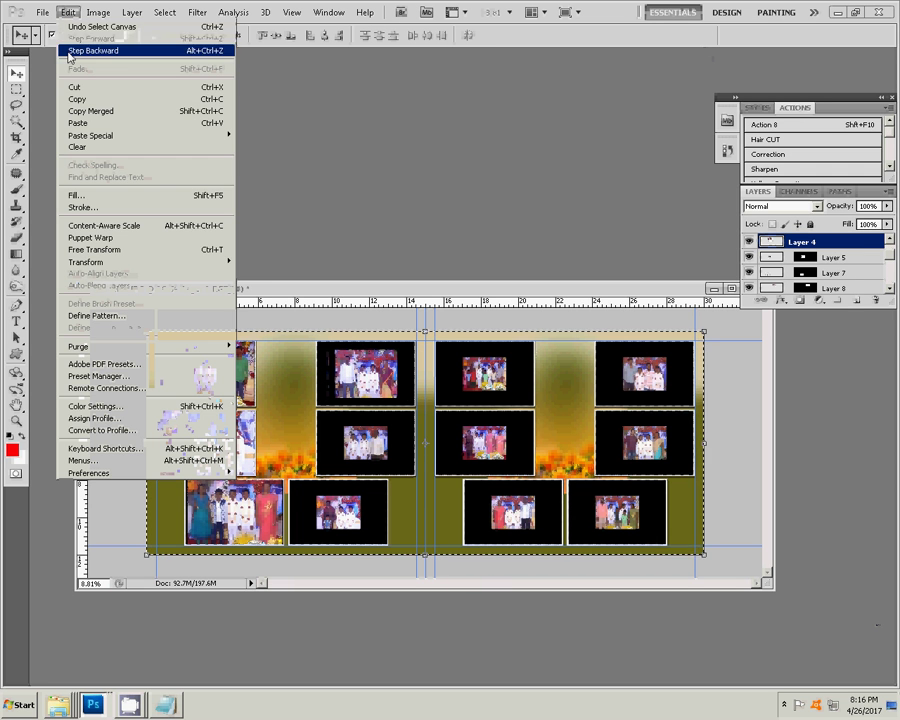
click(345, 395)
key(Delete)
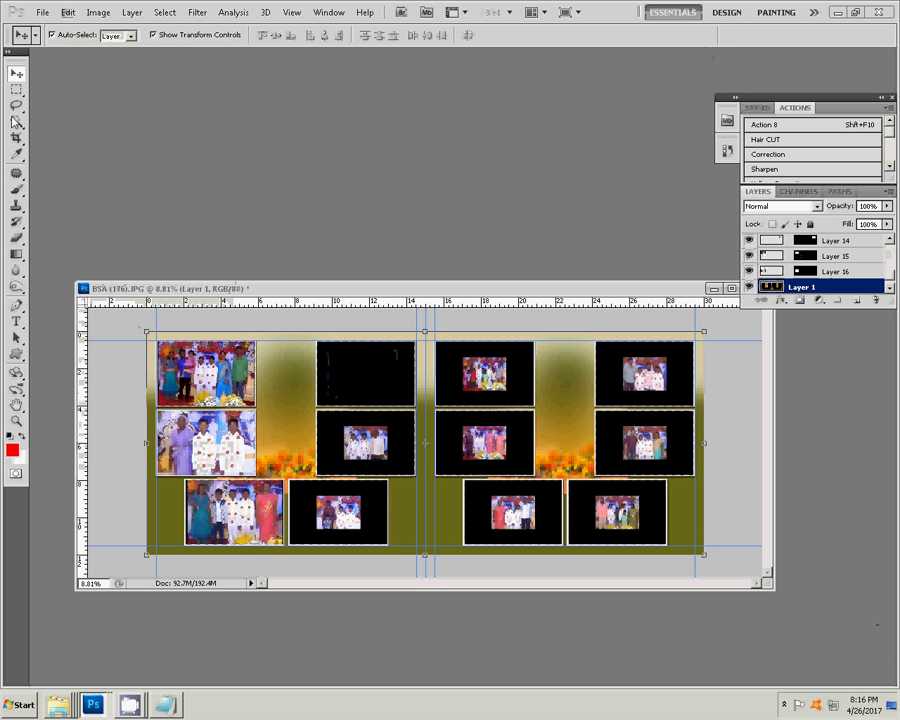
click(16, 121)
click(363, 375)
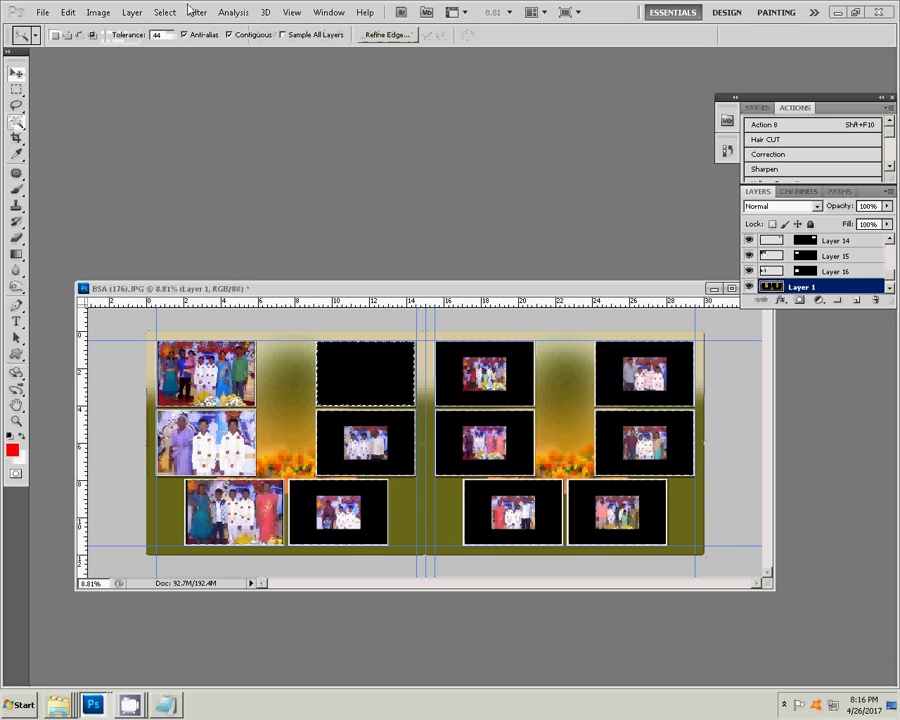
click(68, 12)
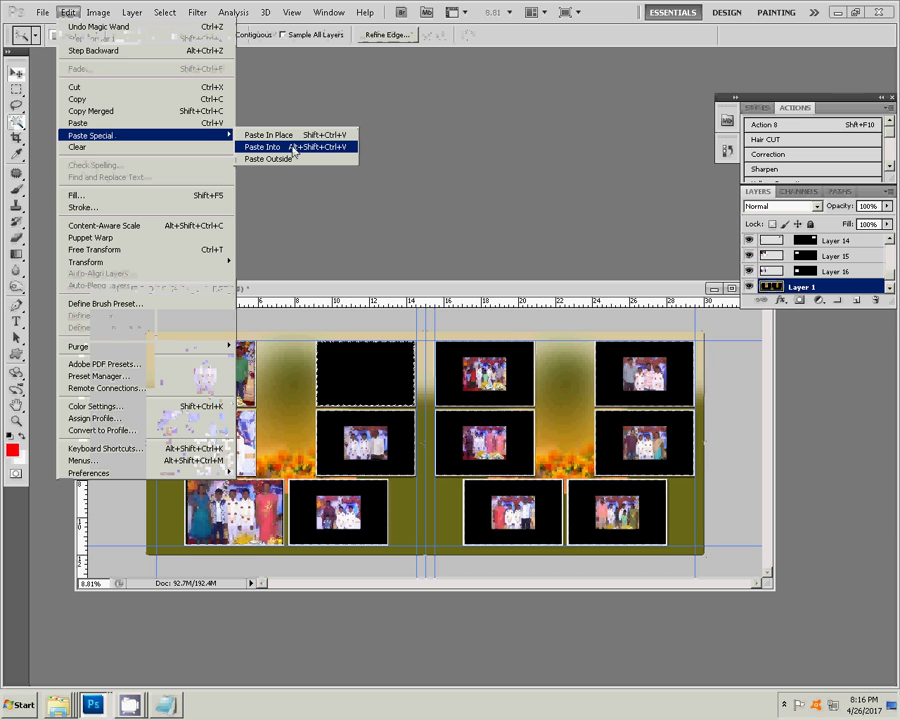
click(293, 147)
Step: Scale the pasted photo to fill the top-middle frame, then enlarge the middle photo to about 225%
key(v)
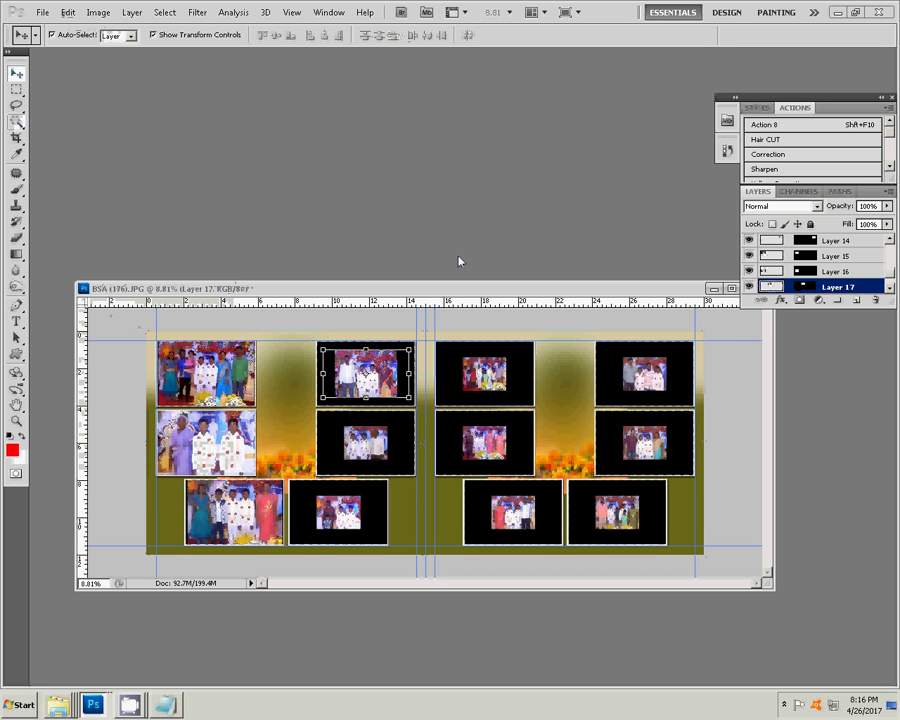
drag(410, 352, 431, 336)
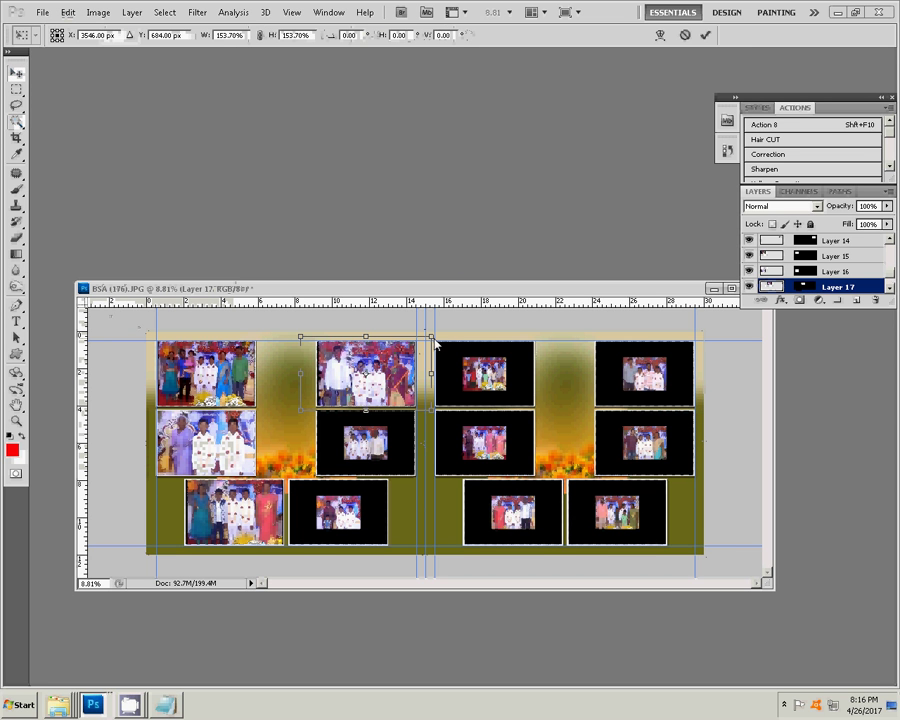
click(704, 35)
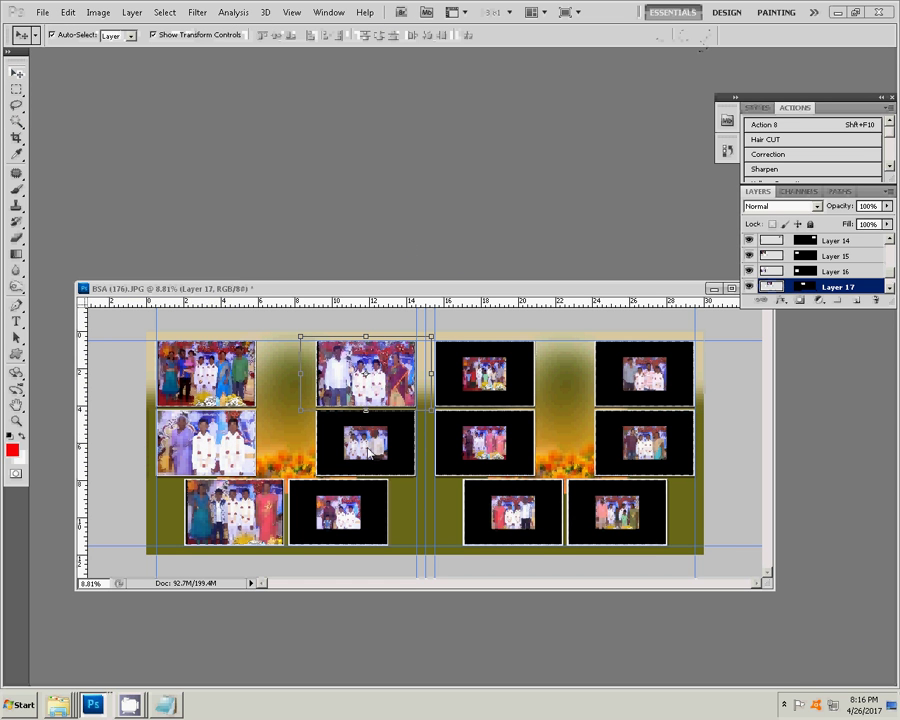
click(369, 452)
drag(397, 428, 431, 407)
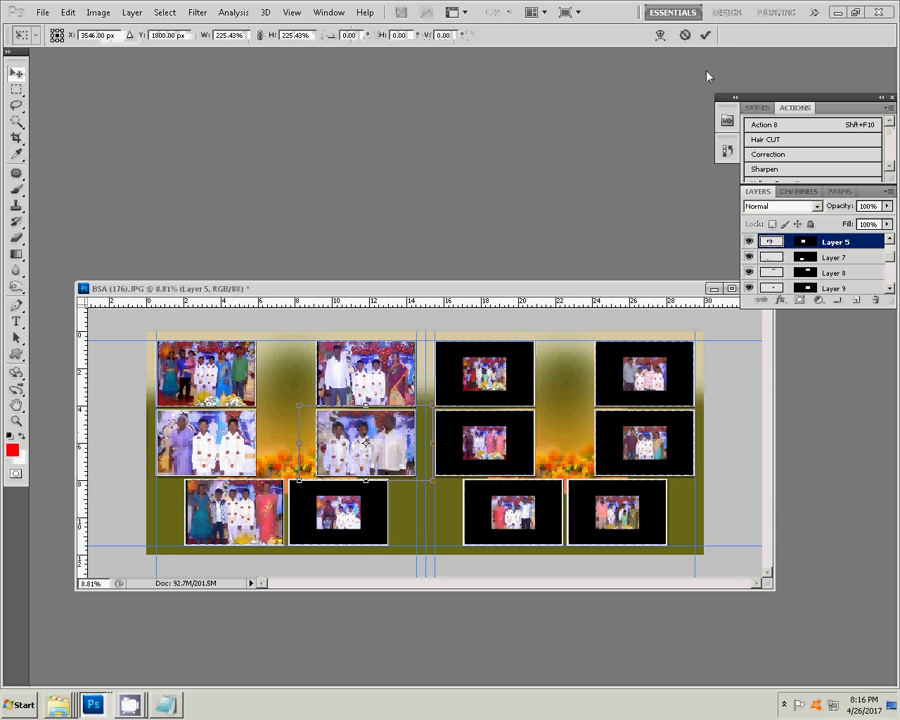
Step: Enlarge the left page's bottom photo and the right page's top-left photo to fill their frames
click(704, 35)
click(342, 522)
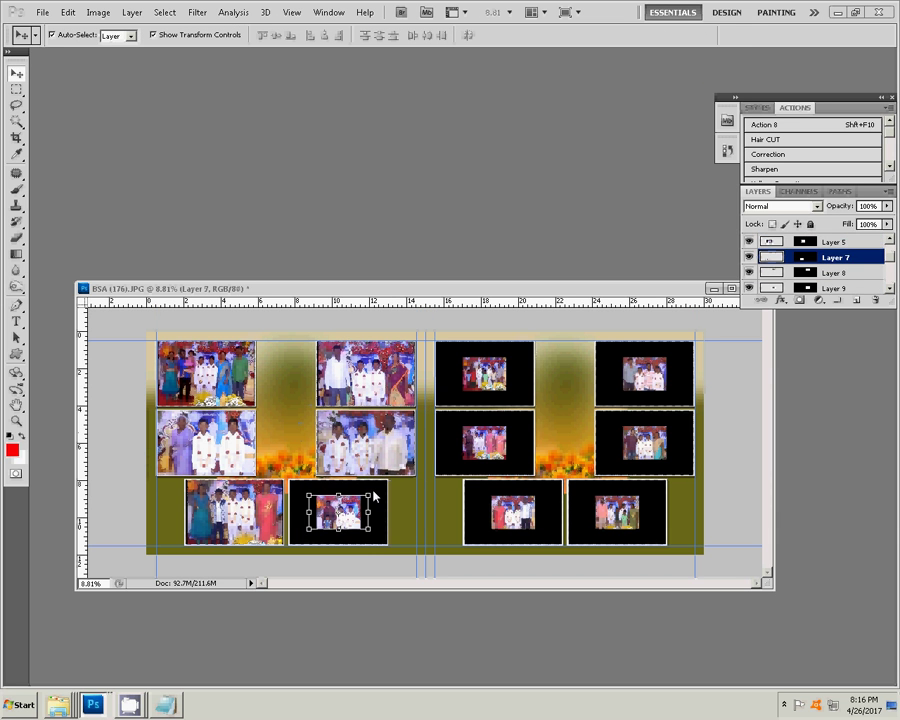
drag(369, 495, 408, 478)
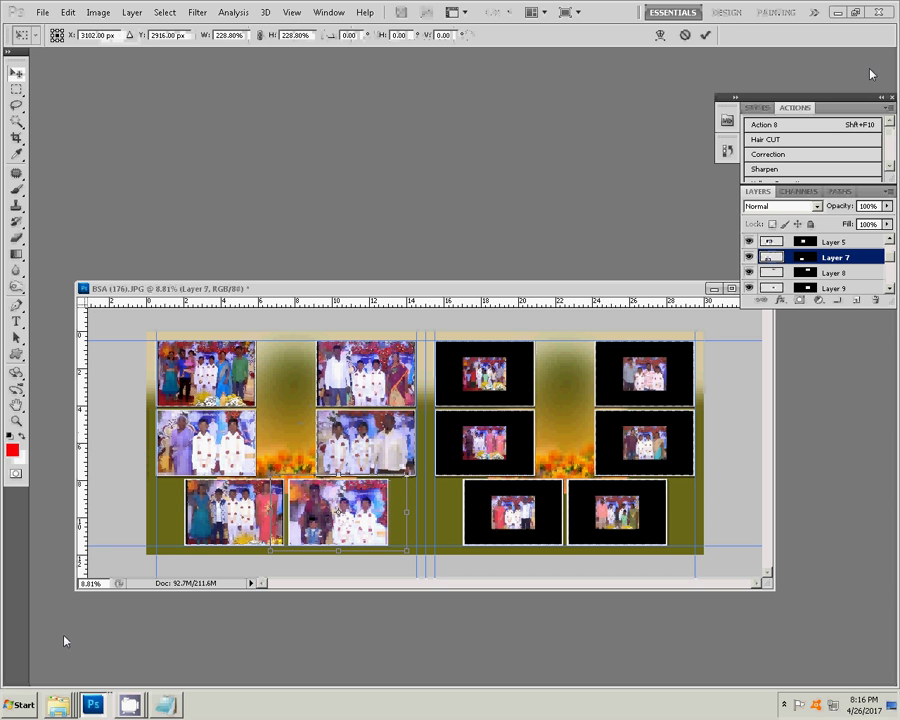
click(704, 35)
click(485, 374)
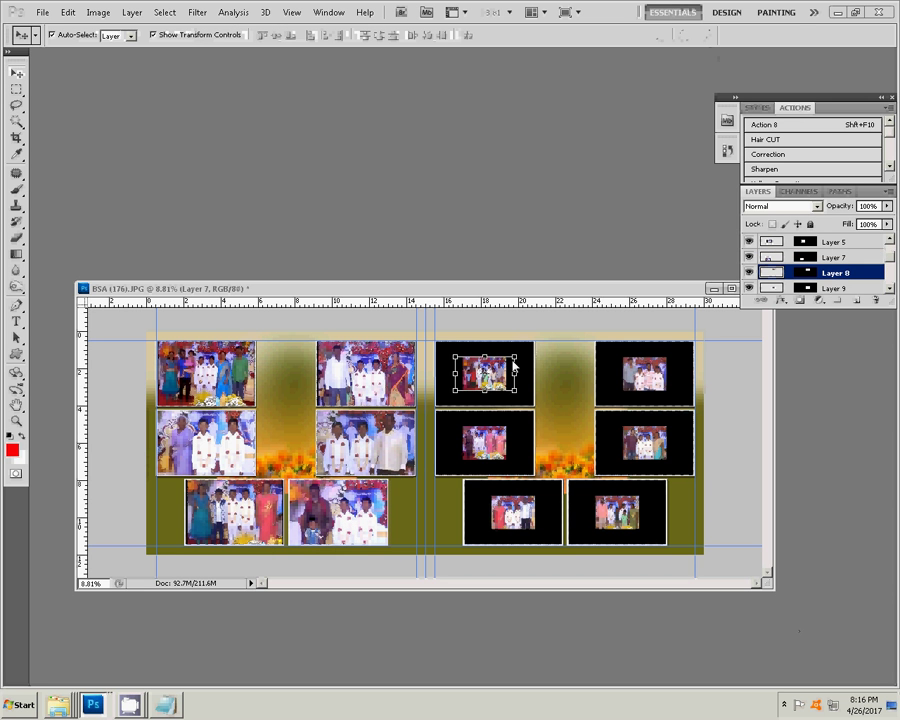
drag(514, 356, 551, 337)
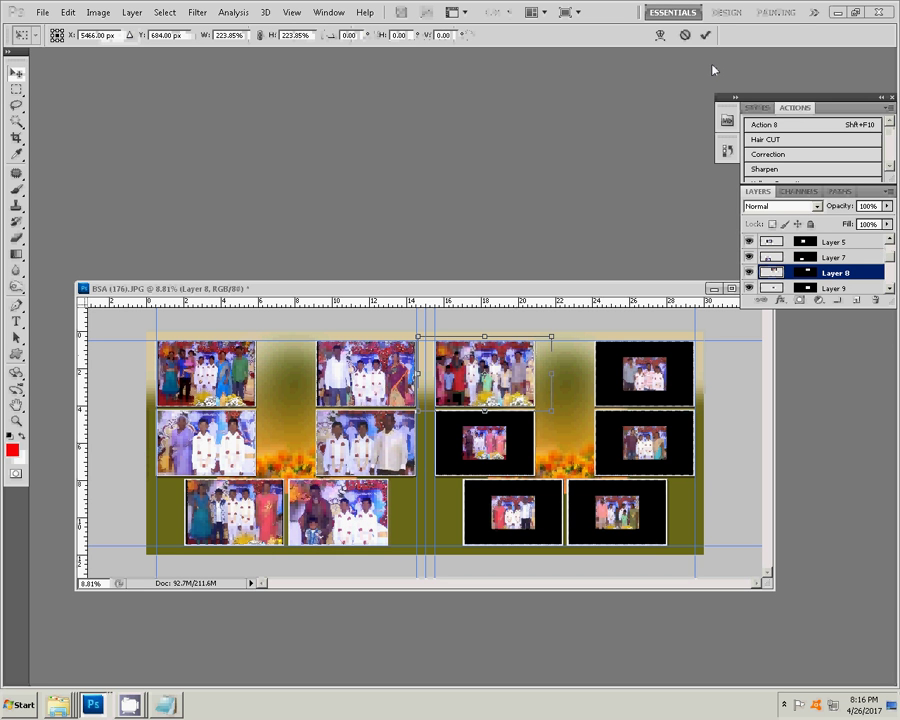
click(704, 35)
Step: Enlarge the right page's middle-left and bottom-left photos to fill their frames, nudging the latter down
click(505, 436)
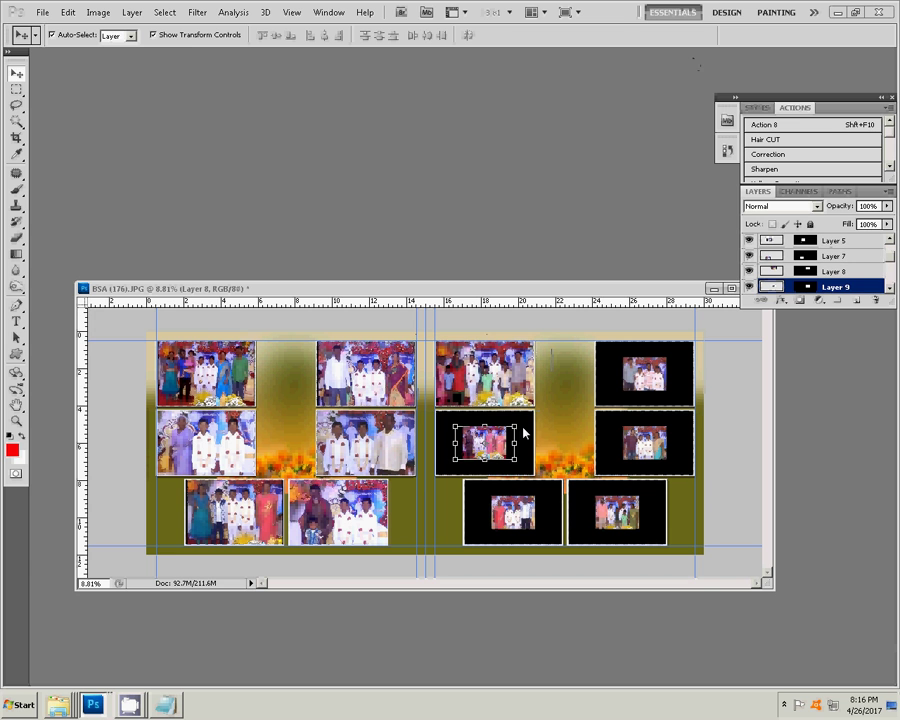
drag(516, 428, 550, 406)
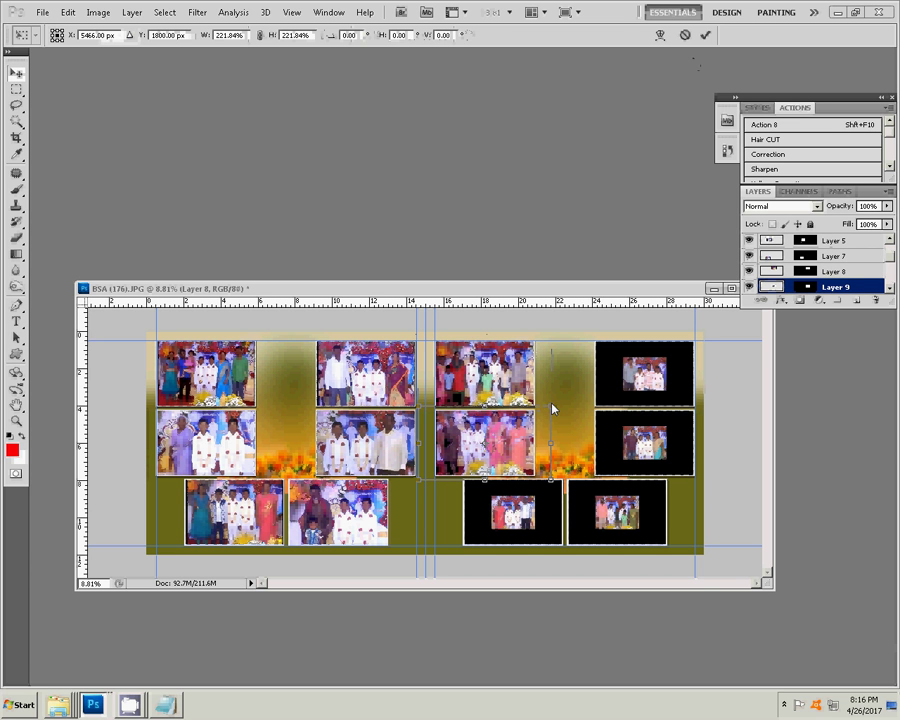
click(707, 35)
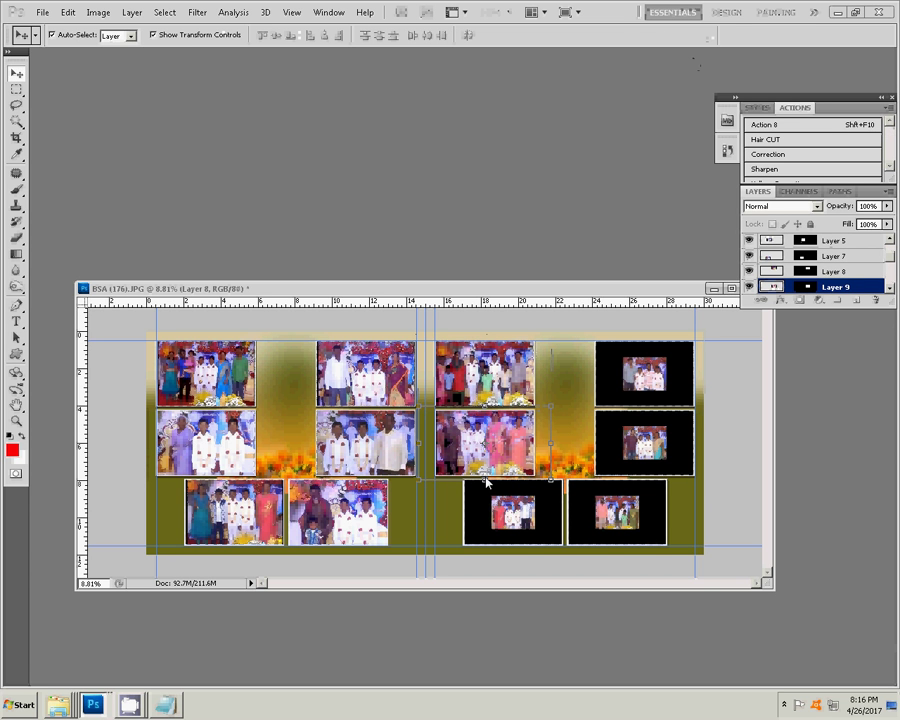
click(532, 521)
drag(543, 495, 579, 470)
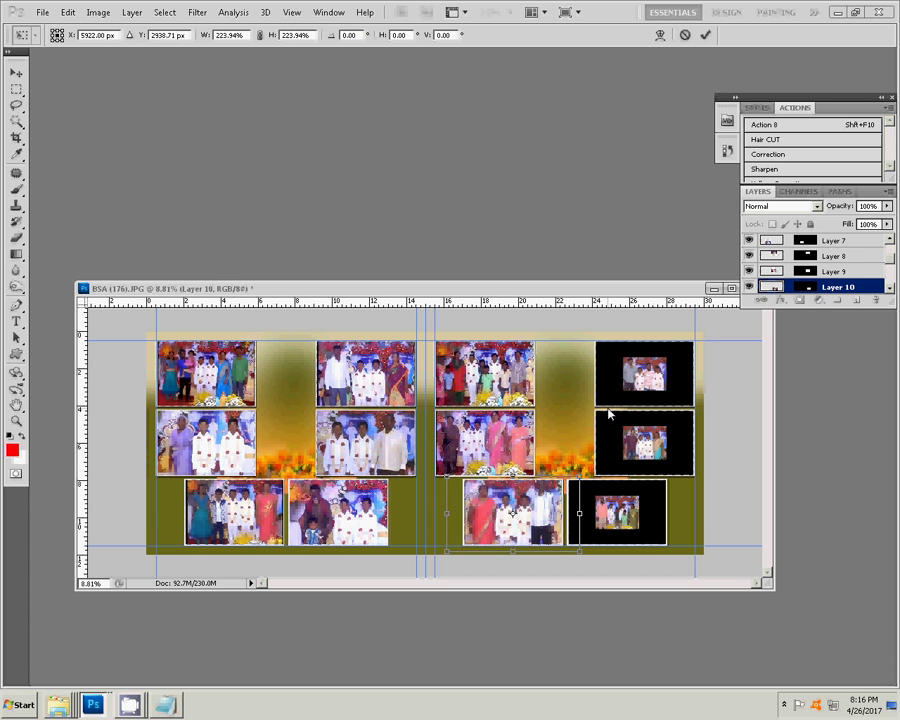
key(Down)
key(Down)
key(Down)
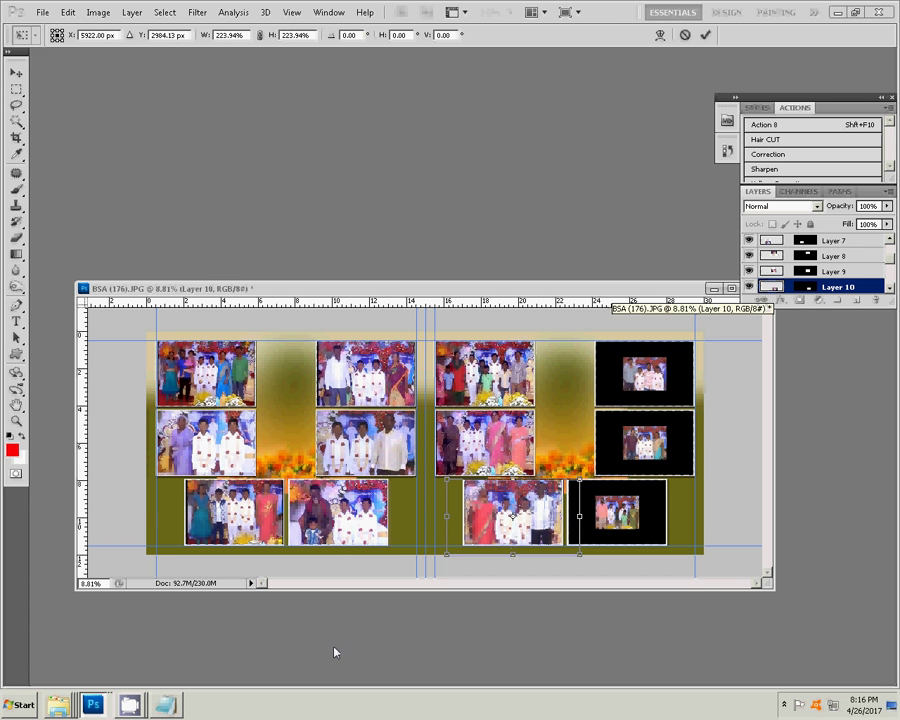
click(705, 36)
Step: Enlarge the right page's top-right and middle-right photos to fill their frames, shifting the middle one down
click(677, 367)
drag(667, 357, 711, 340)
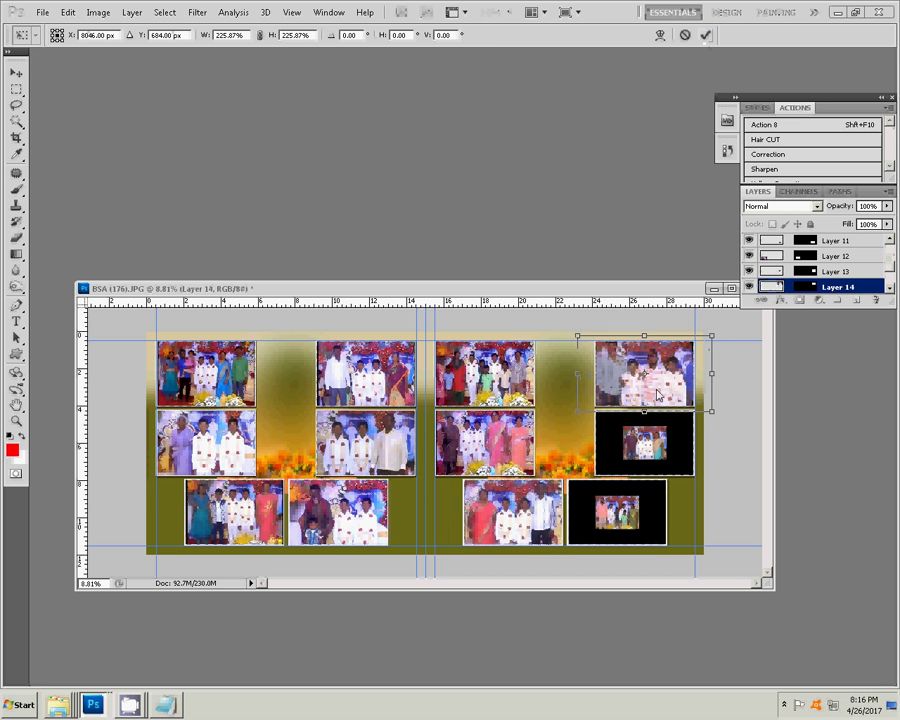
click(705, 36)
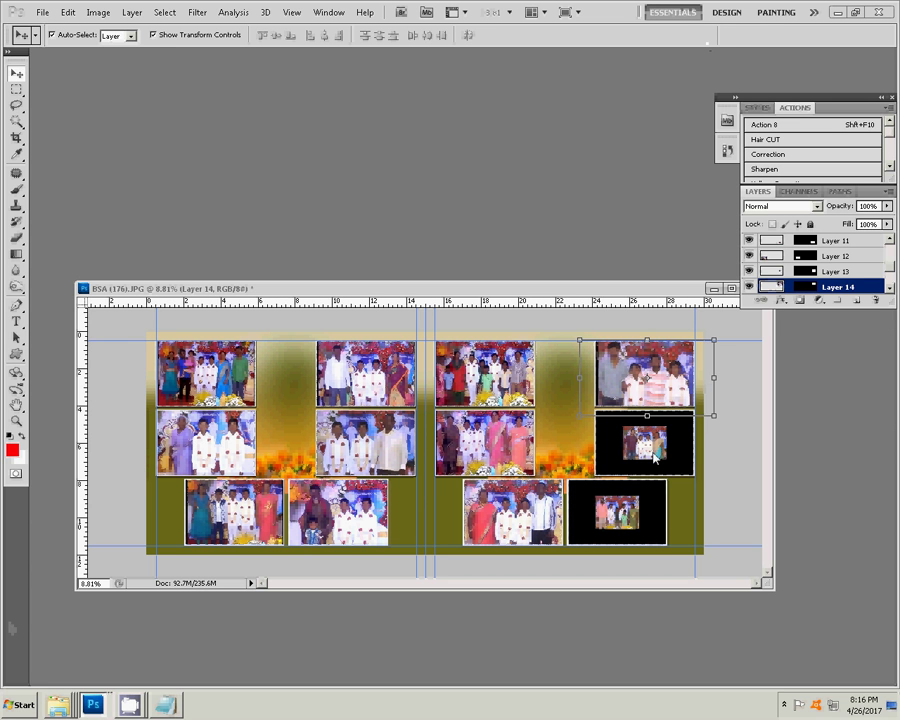
click(655, 457)
drag(668, 428, 709, 403)
click(592, 428)
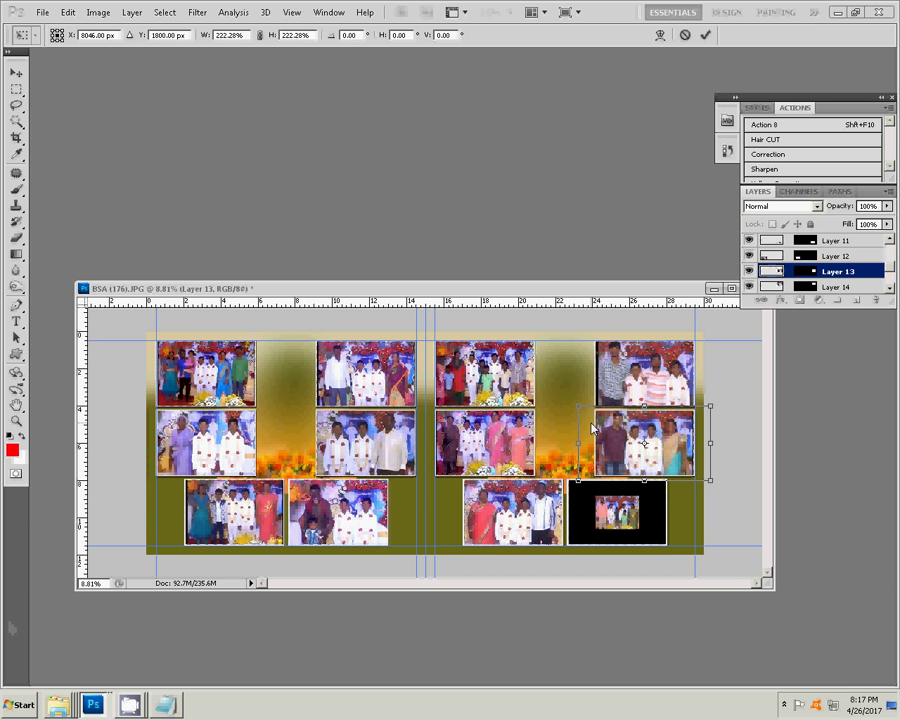
drag(592, 428, 592, 429)
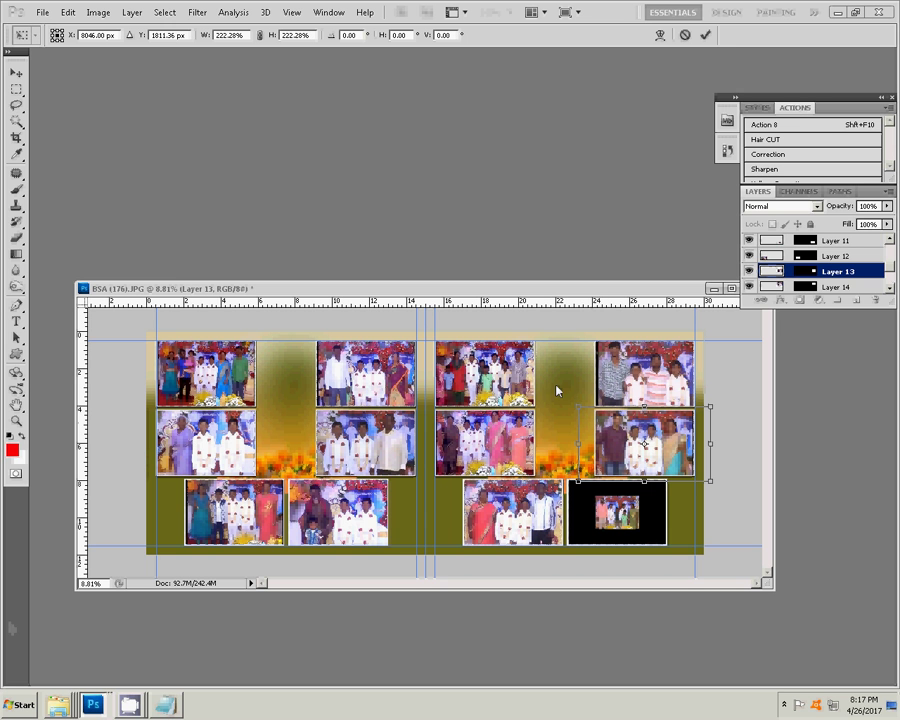
click(705, 34)
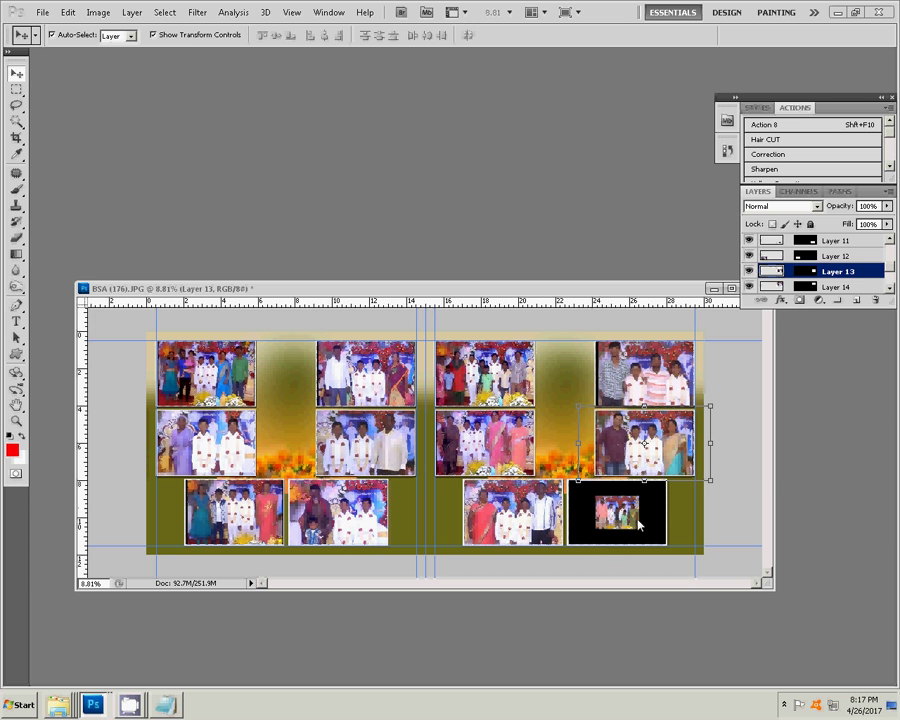
Step: Enlarge the bottom-right photo to about 228% and nudge it down to fill its frame
click(630, 538)
mouse_move(648, 496)
mouse_down()
mouse_move(687, 473)
mouse_move(680, 487)
mouse_up()
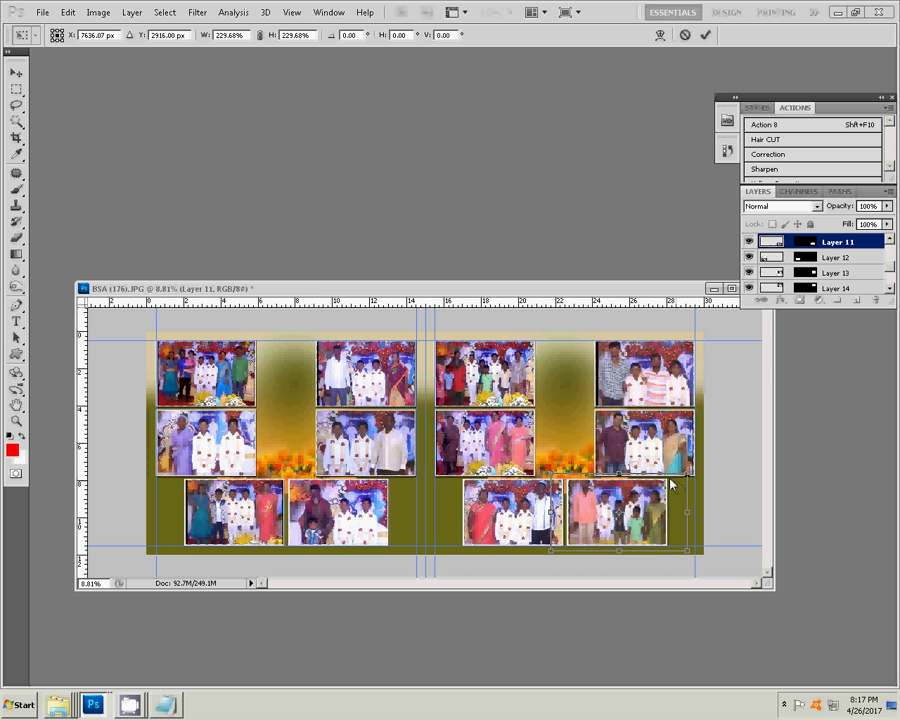
key(Down)
key(Down)
key(Down)
key(Down)
key(Down)
key(Down)
key(Down)
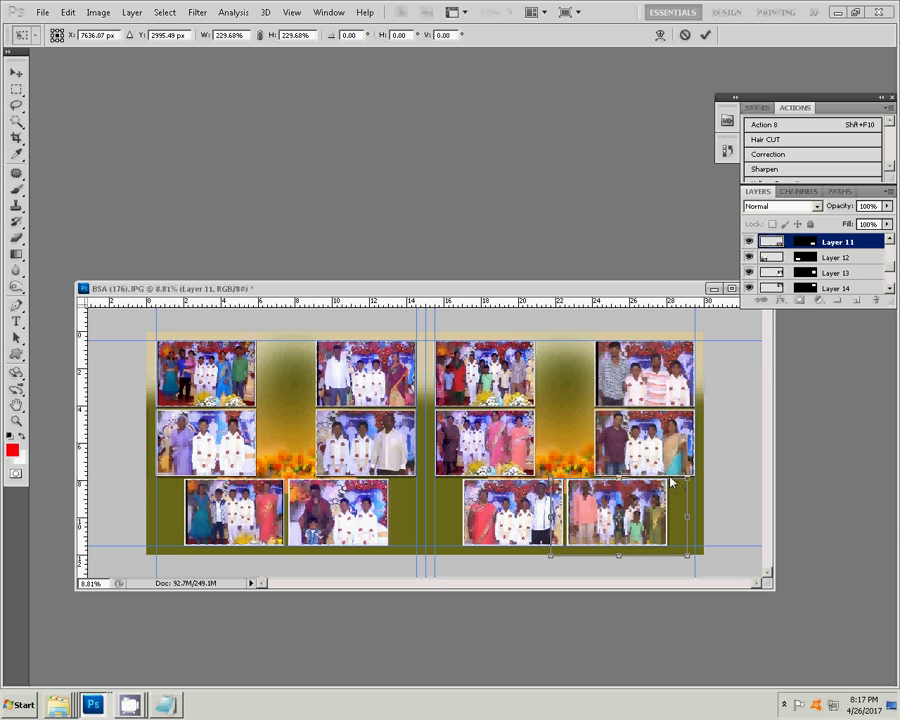
key(Return)
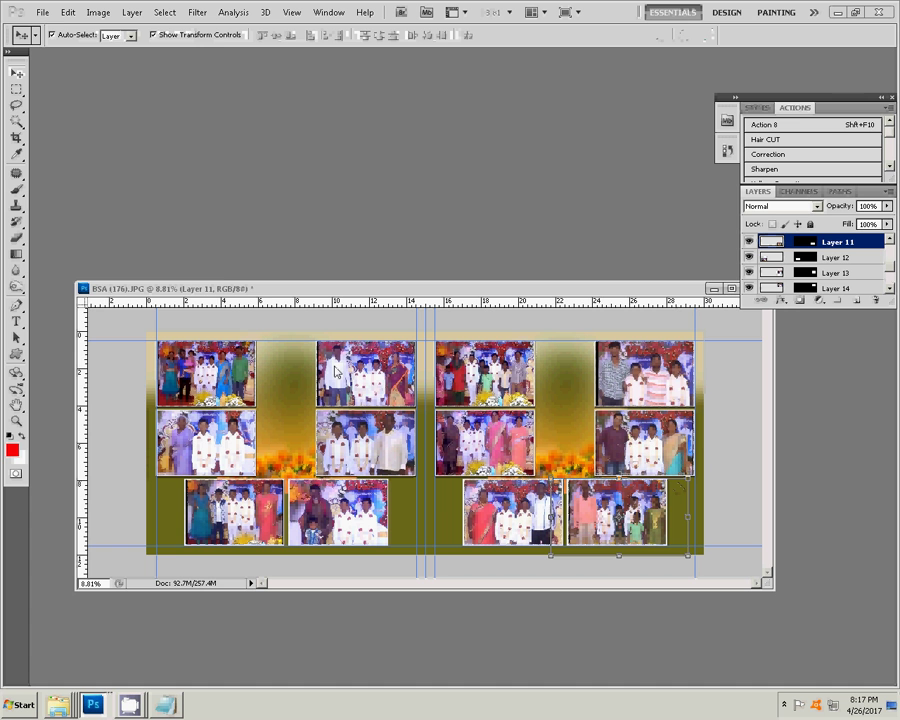
Step: Save the spread as layered 17.psd in Local Disk (I:)\K 4, accepting Maximize Compatibility
click(43, 12)
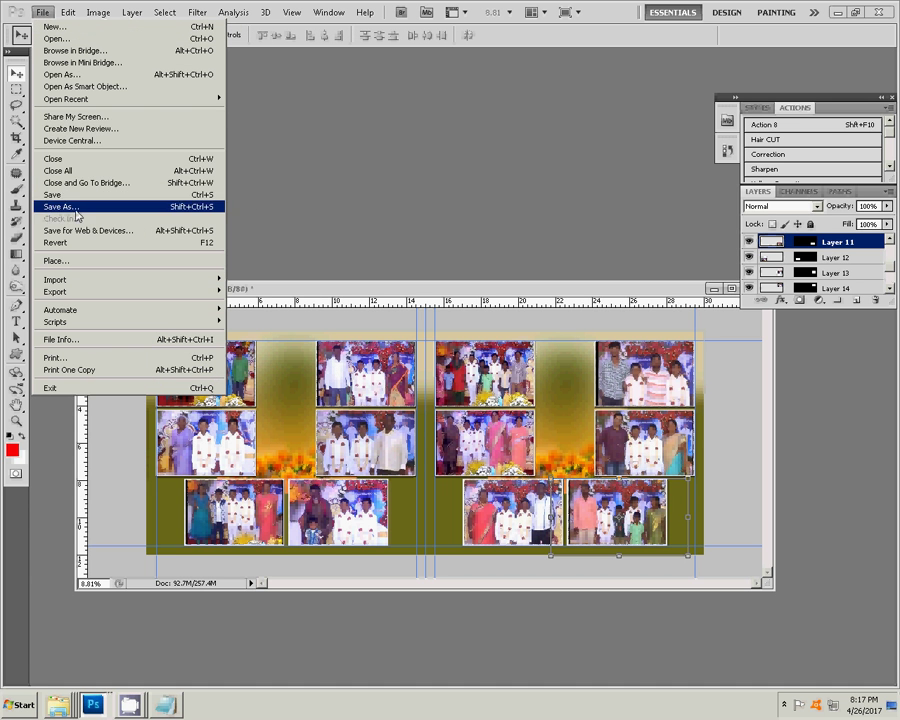
click(75, 207)
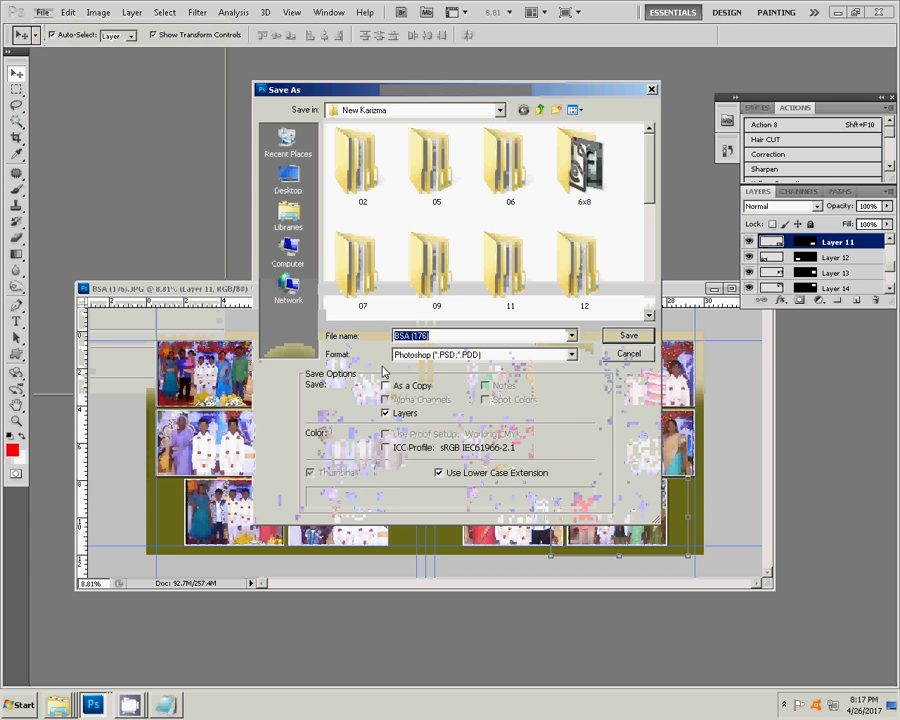
click(289, 257)
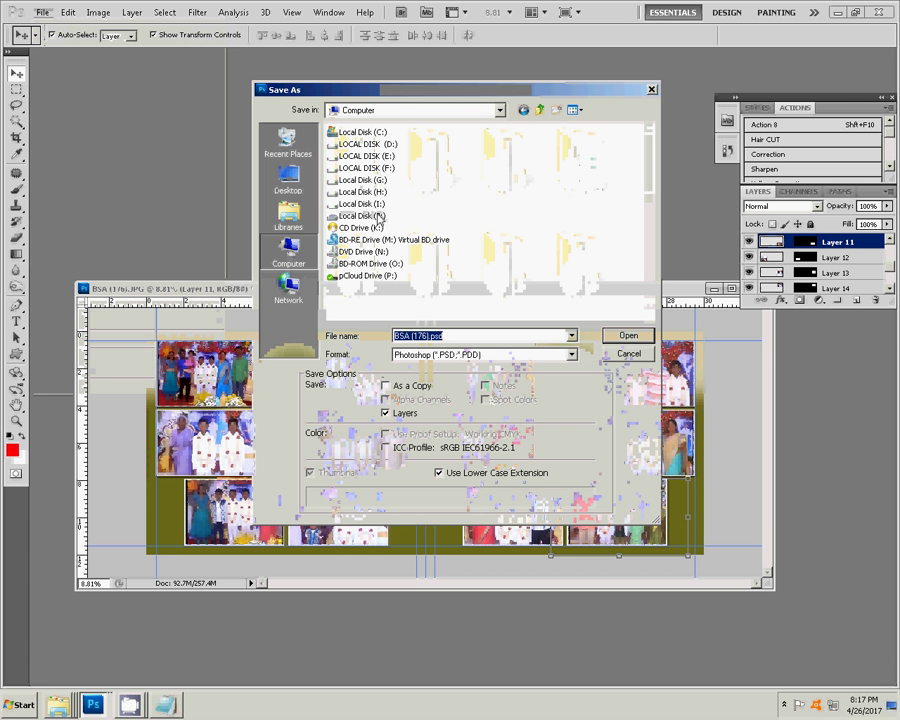
double_click(360, 204)
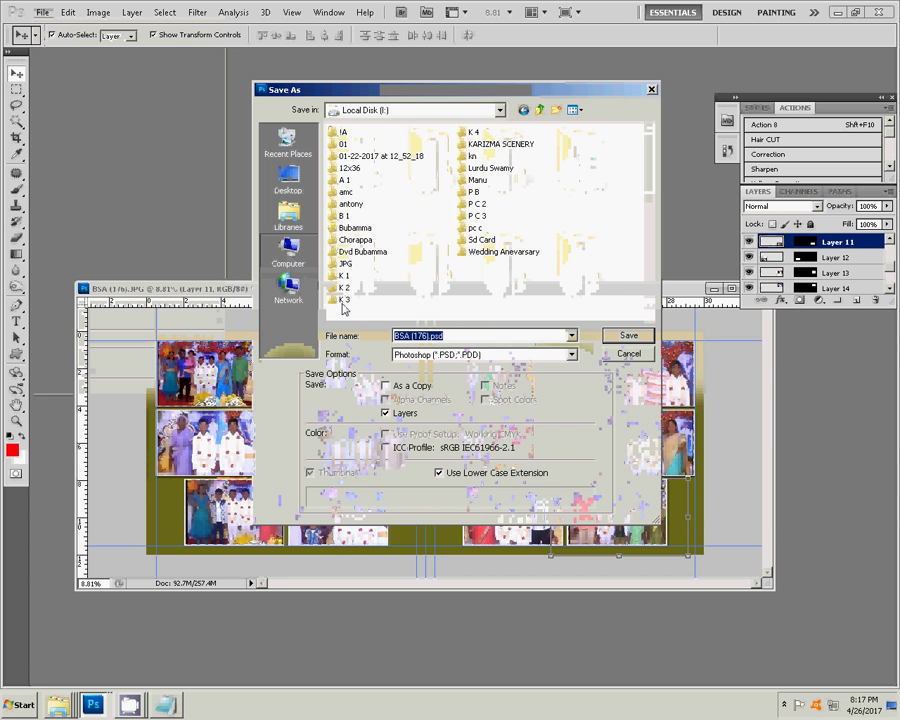
click(473, 131)
click(632, 336)
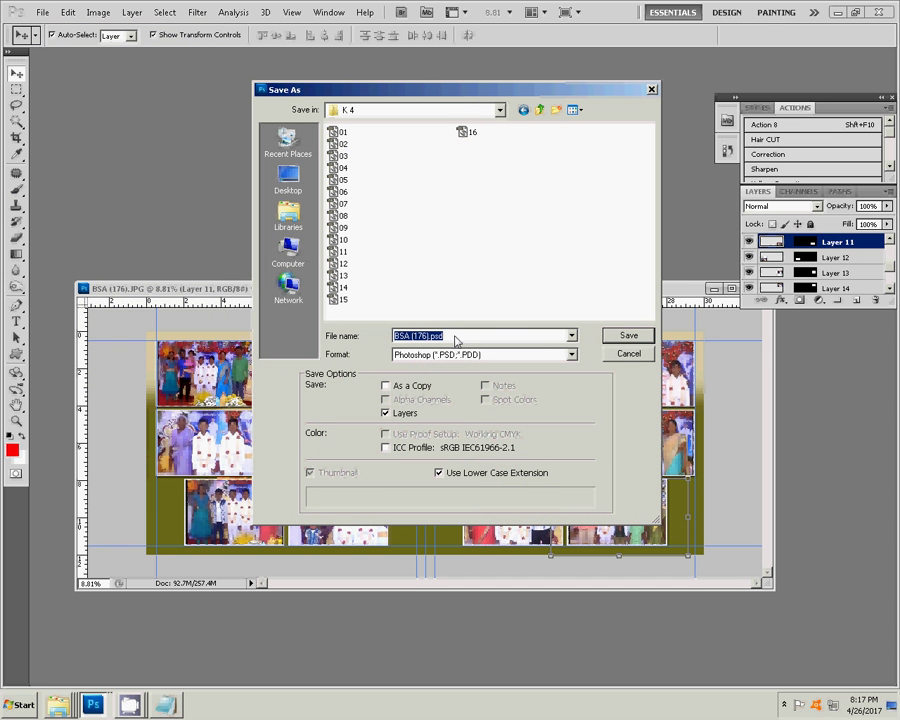
text(17)
click(627, 336)
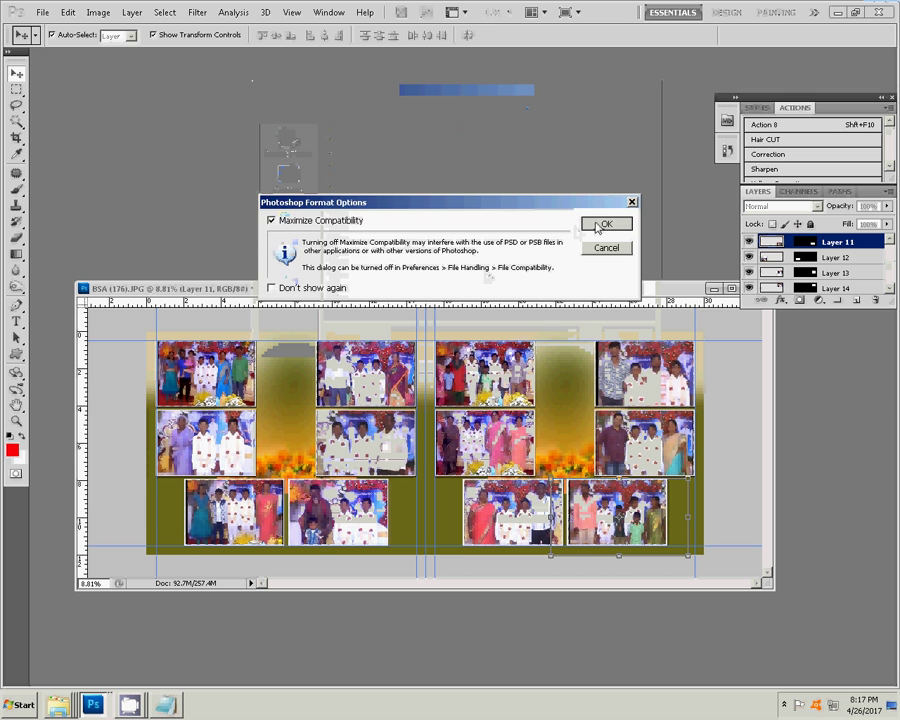
click(598, 226)
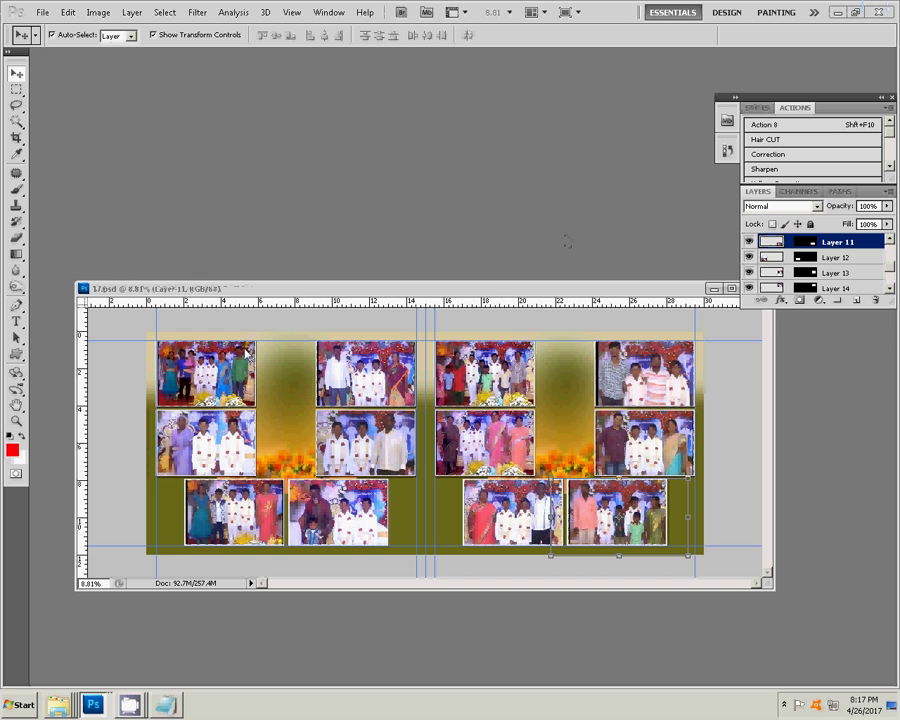
click(130, 705)
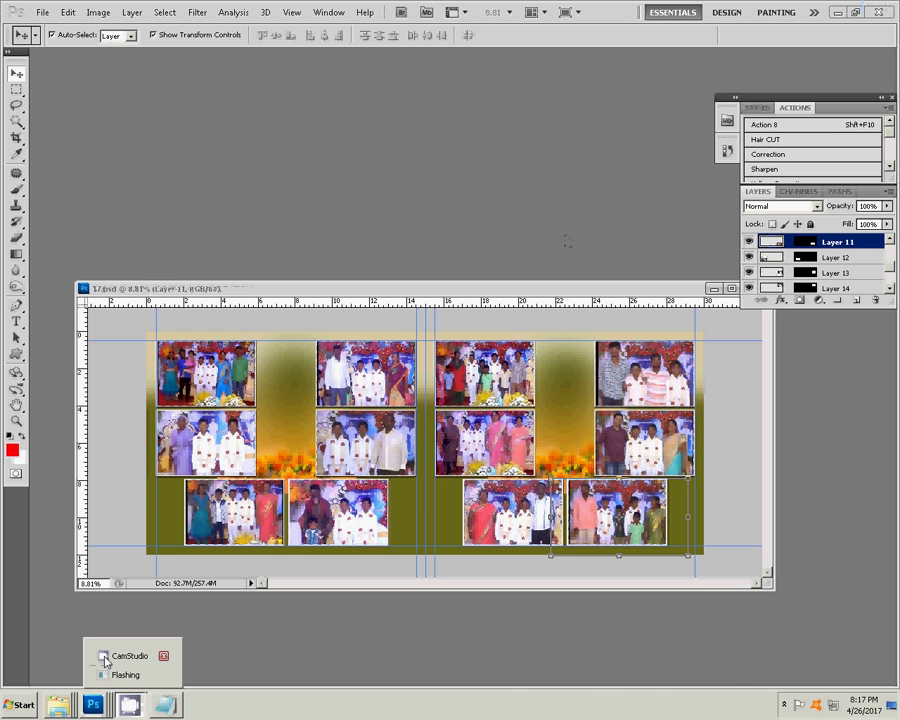